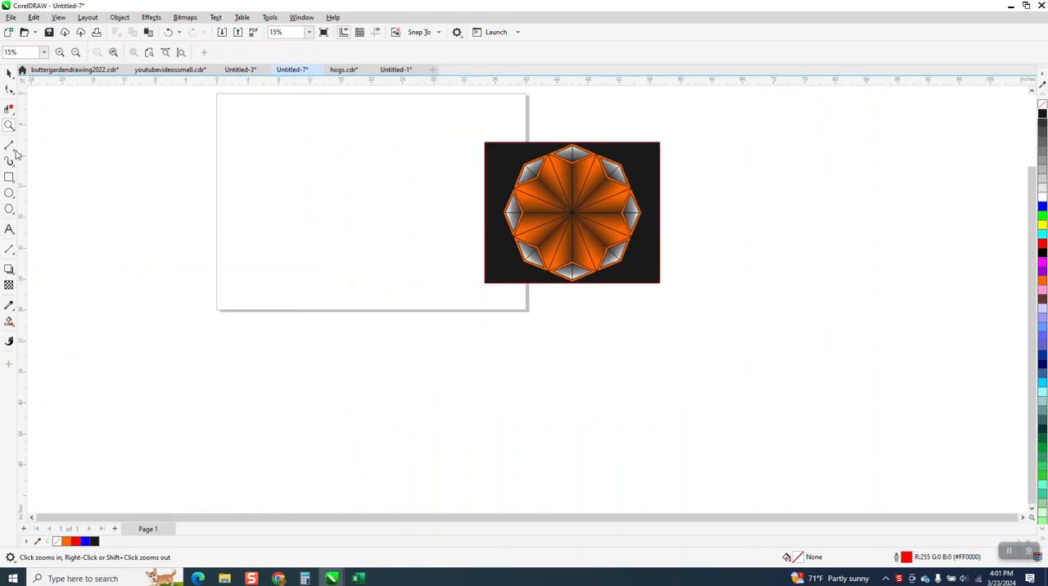
- Draw a vertical two-point line about 21 inches long and center it on the page
left_click(15, 150)
left_click(49, 155)
left_click_drag(388, 119, 388, 280)
key("p")
- Add a copy of the vertical line rotated 22.5 degrees, and a horizontally mirrored copy of that slanted line
left_click(9, 75)
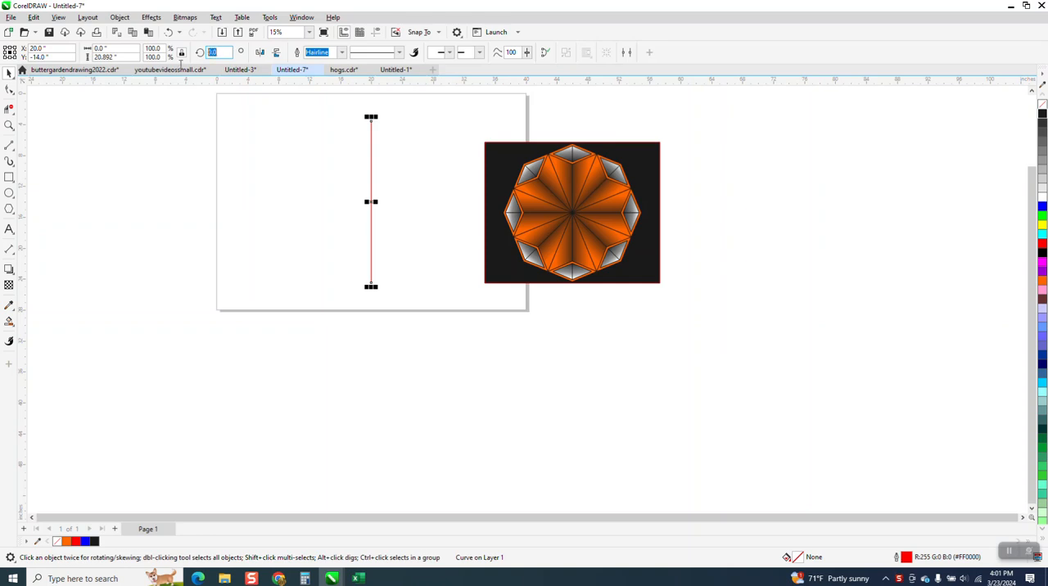
key("Return")
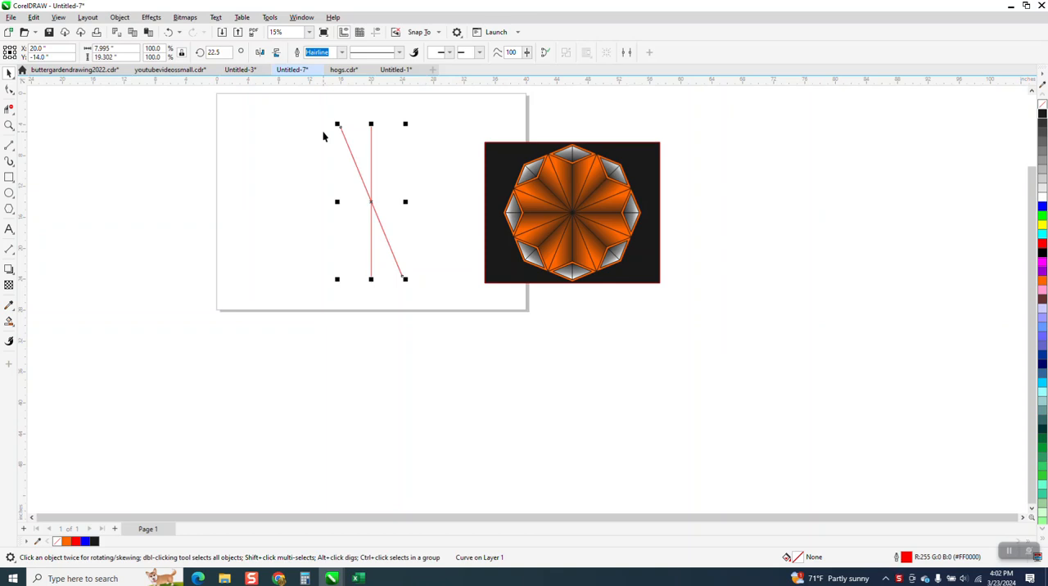
left_click(260, 52)
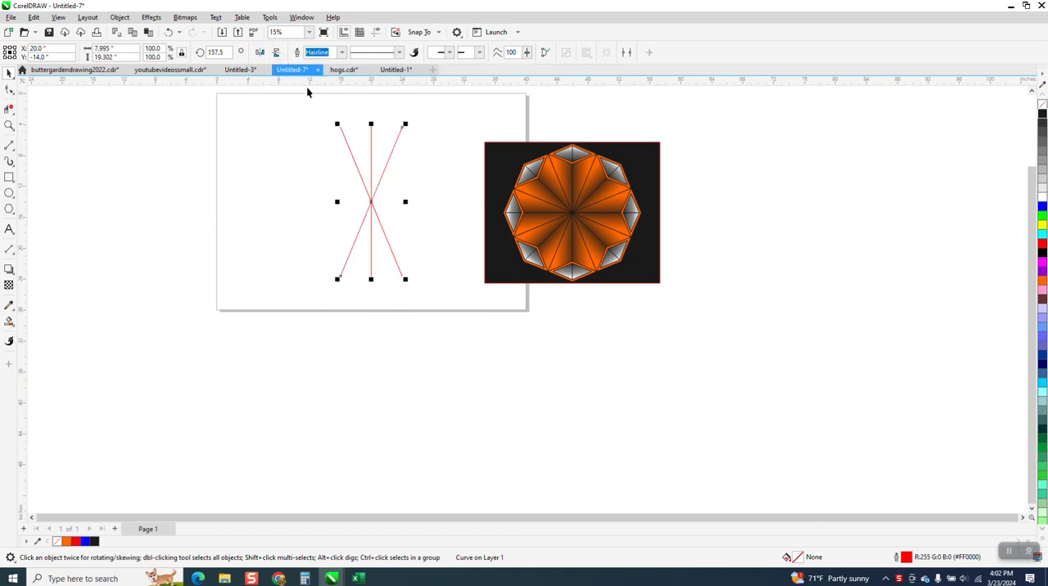
- Draw a horizontal line about 6.2 inches long between the two slanted lines near their upper ends
left_click(9, 126)
left_click_drag(305, 111, 488, 283)
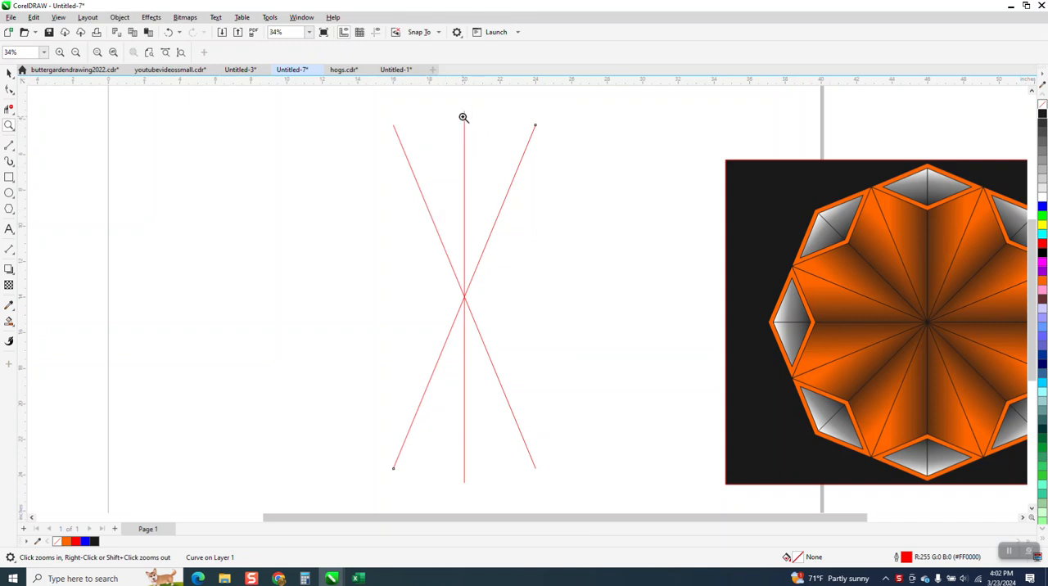
left_click(13, 149)
left_click(13, 151)
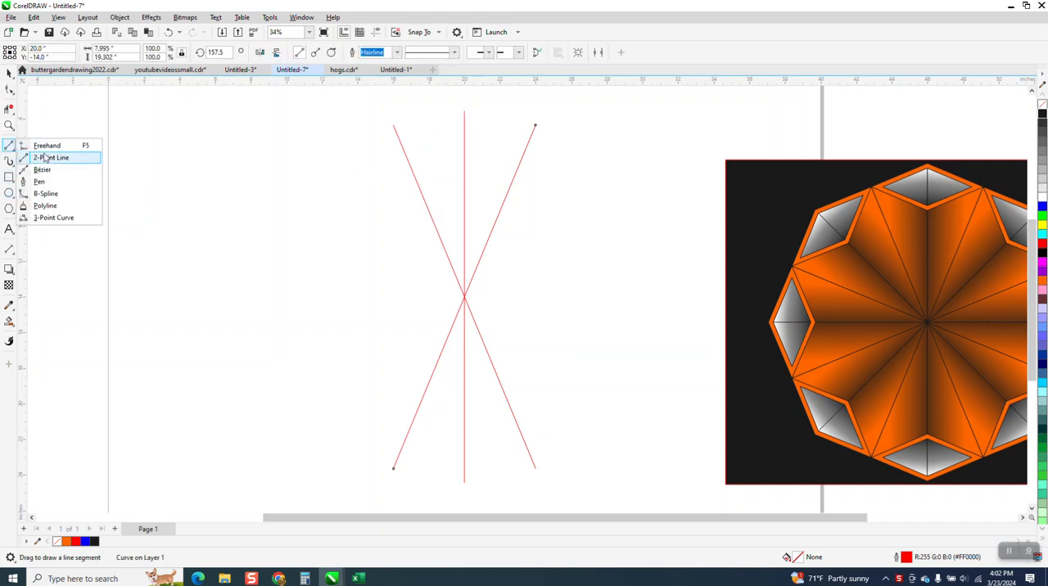
left_click(49, 158)
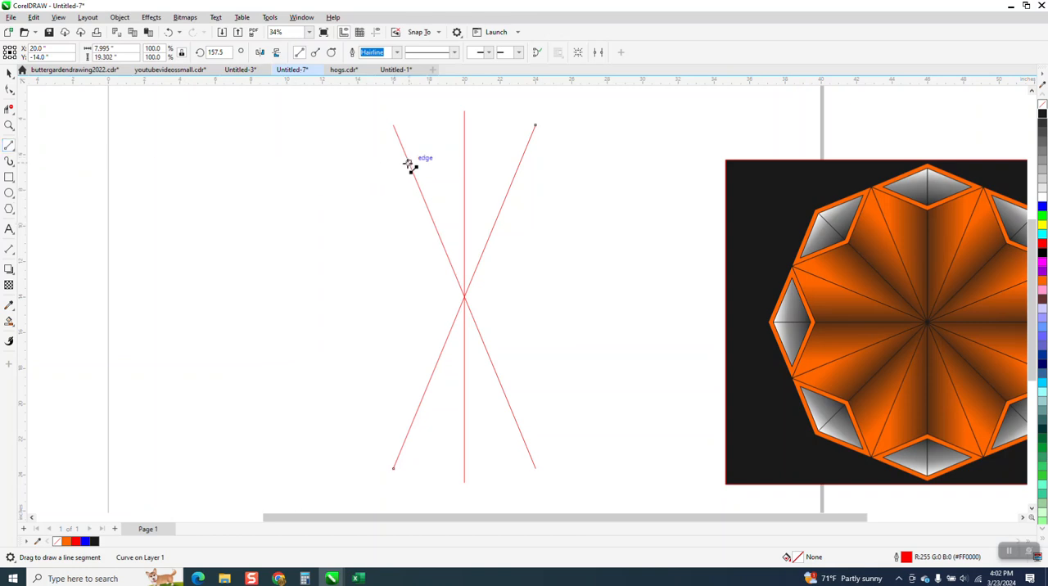
left_click_drag(409, 164, 519, 164)
left_click(9, 73)
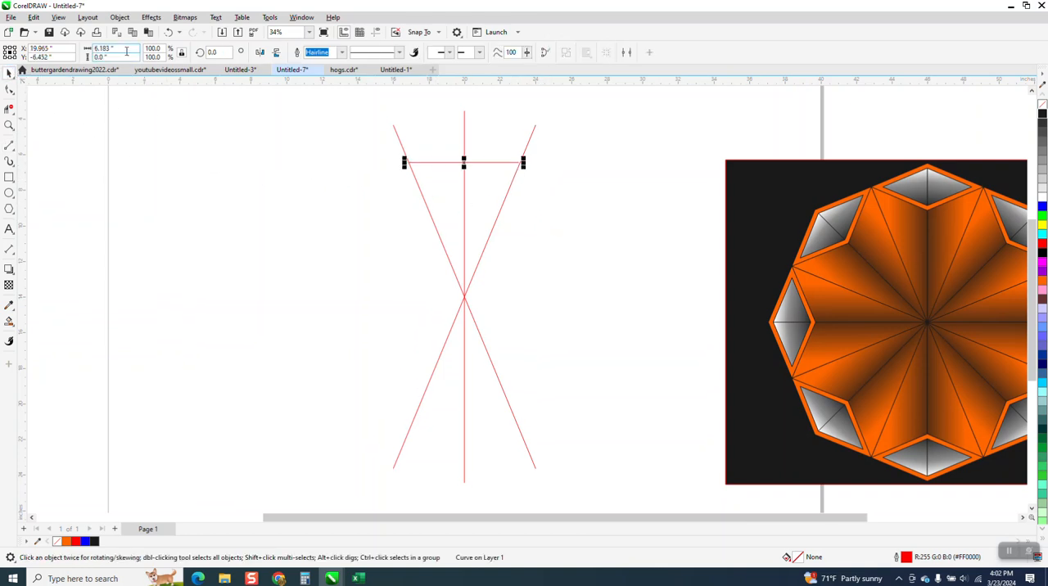
- Draw a four-sided polygon about 5.8 by 2.4 inches beside the crossing lines
left_click(9, 210)
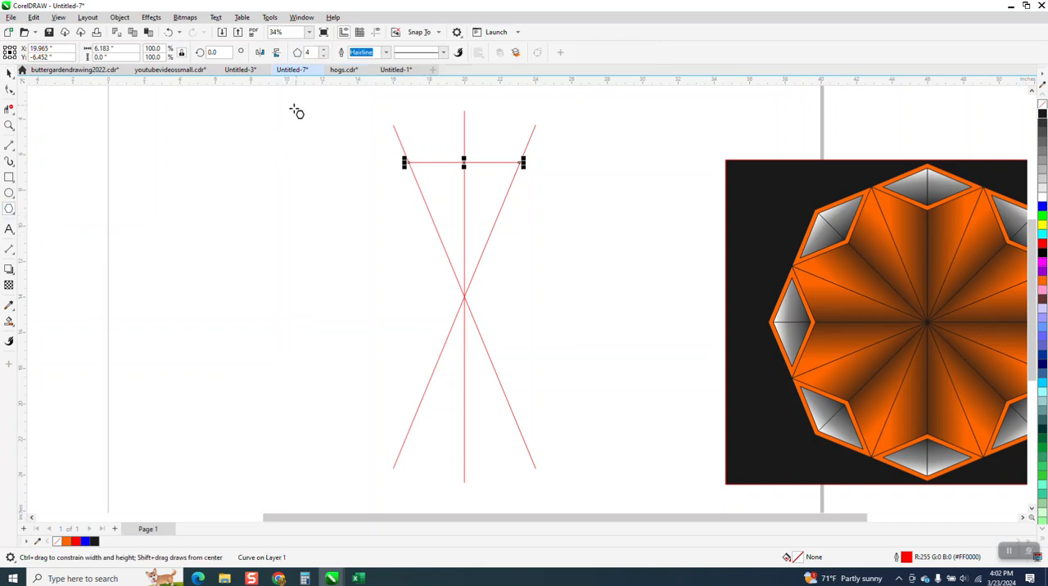
left_click_drag(360, 163, 257, 208)
left_click(10, 74)
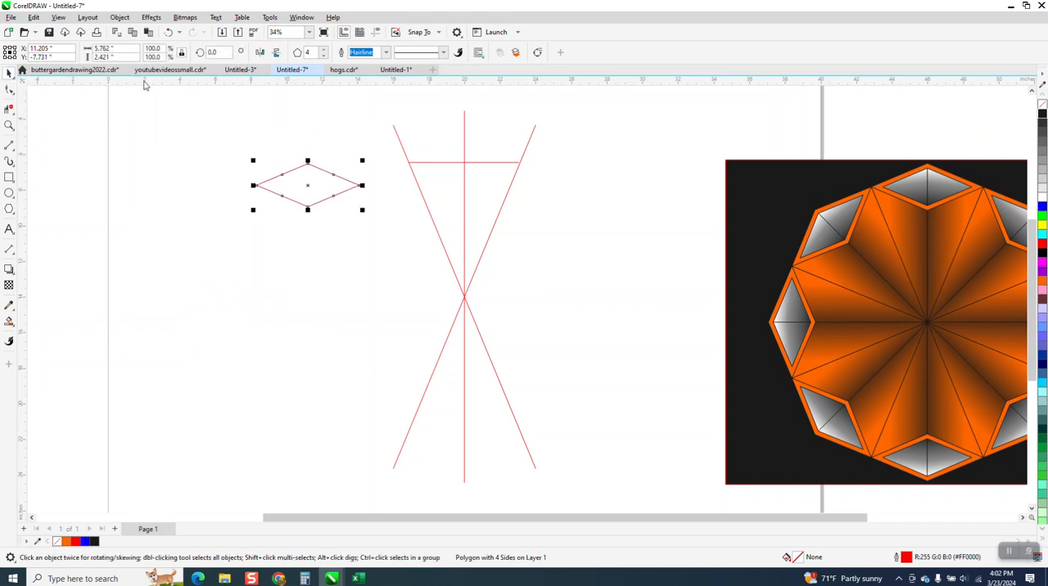
- Set the diamond's width to 6.183 inches and snap its center to where the horizontal and vertical lines cross
left_click(121, 49)
type("6.183")
key("Return")
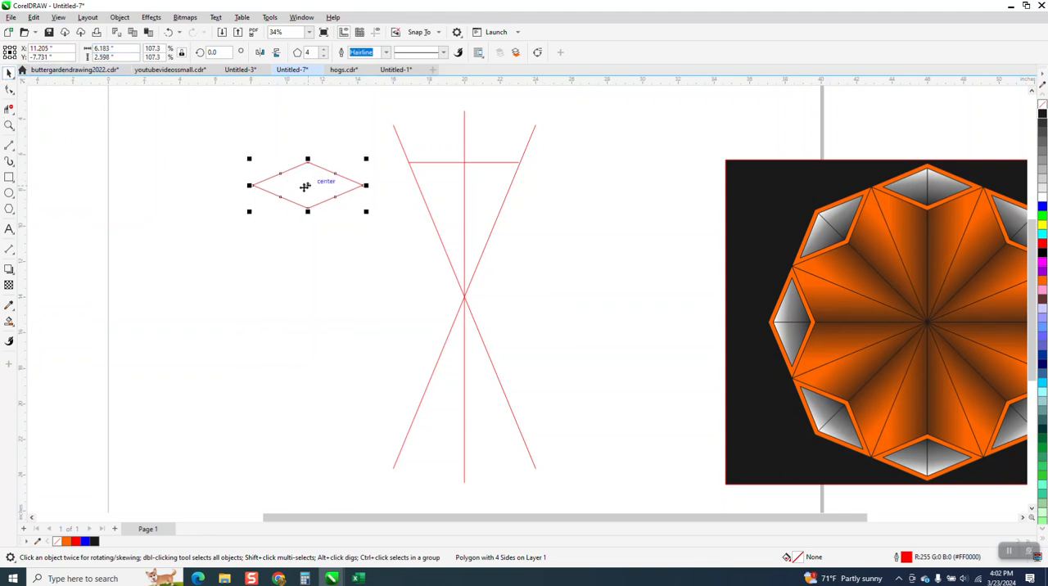
left_click_drag(306, 187, 468, 169)
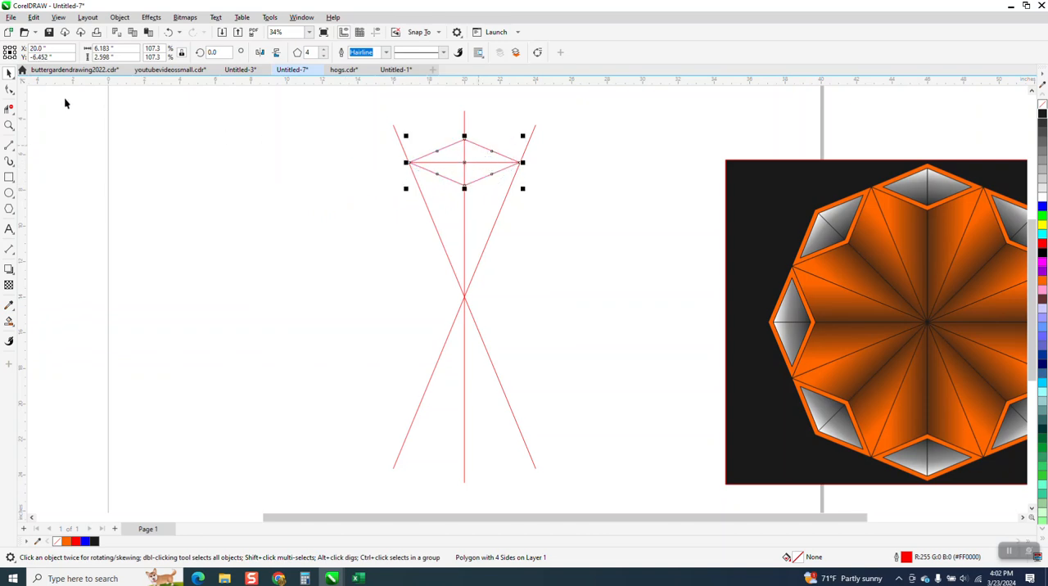
- Delete both halves of the horizontal line inside the diamond with Virtual Segment Delete
key("z")
left_click_drag(387, 116, 583, 251)
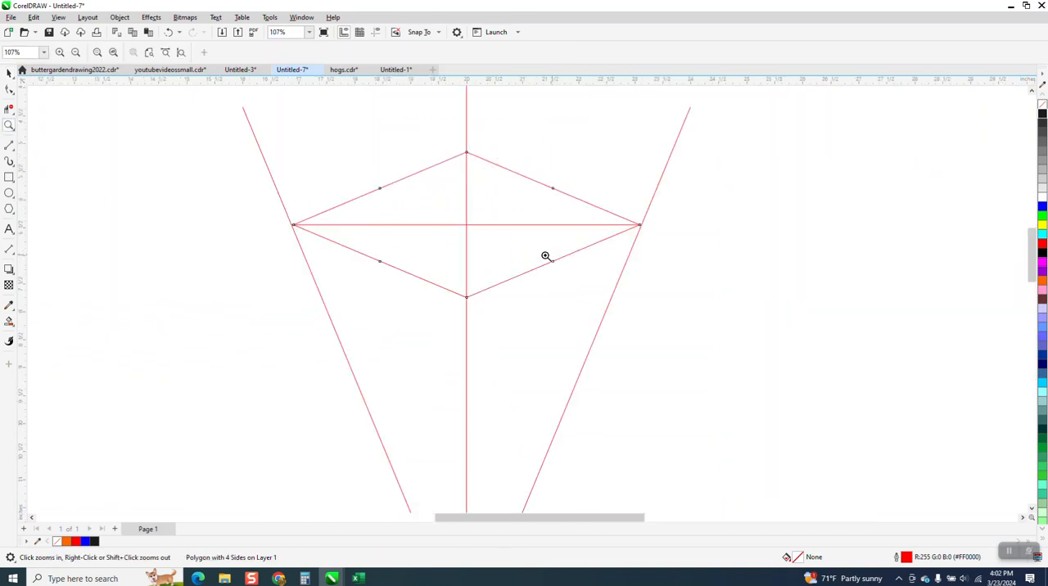
scroll(463, 249, "down", 2)
left_click(9, 108)
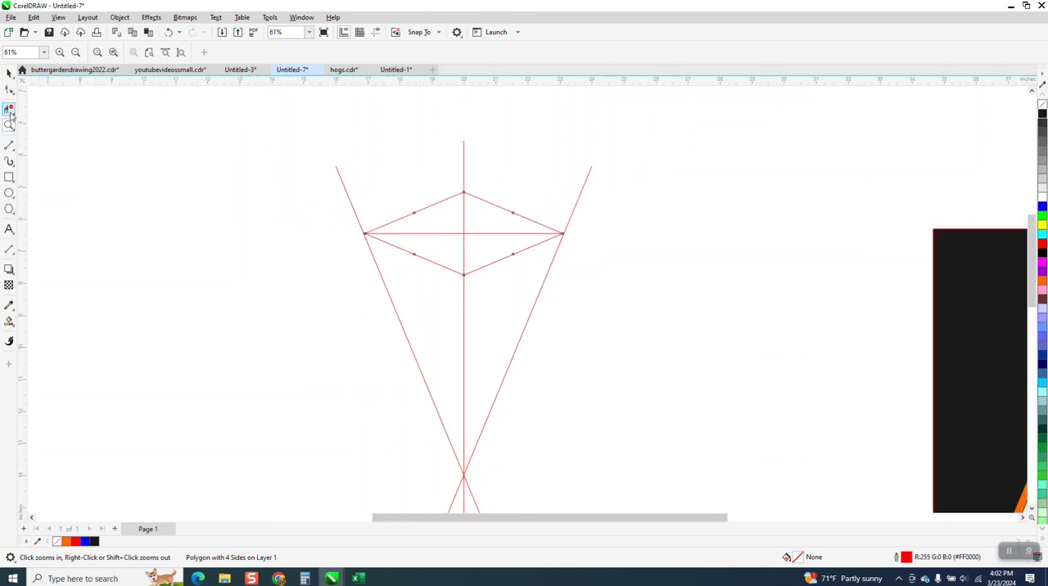
left_click(441, 234)
left_click(485, 234)
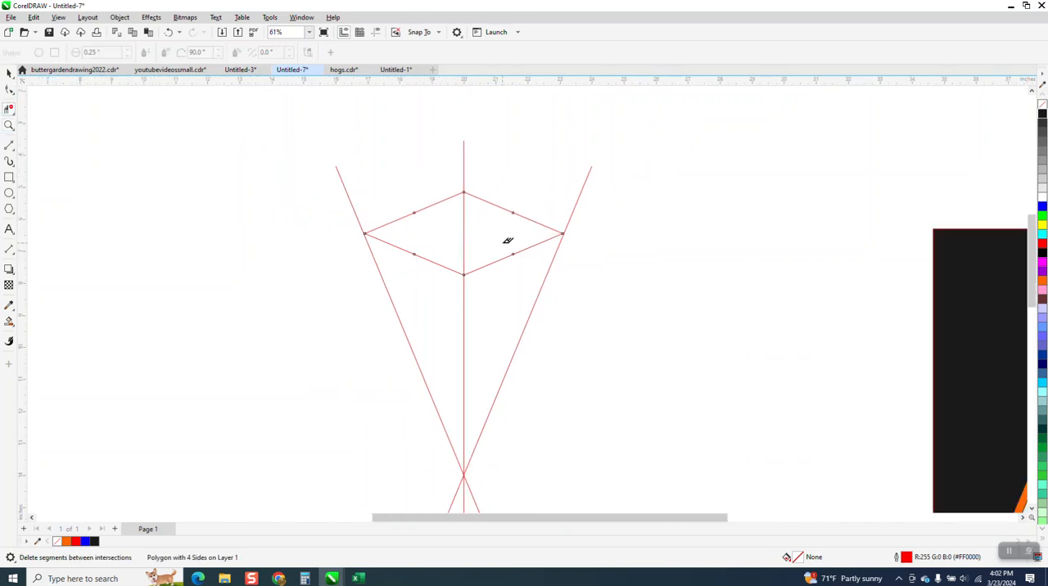
- Draw a rectangle about 9.4 by 12.7 inches around the diamond and the upper half of the crossing lines
scroll(379, 217, "down", 3)
left_click(9, 178)
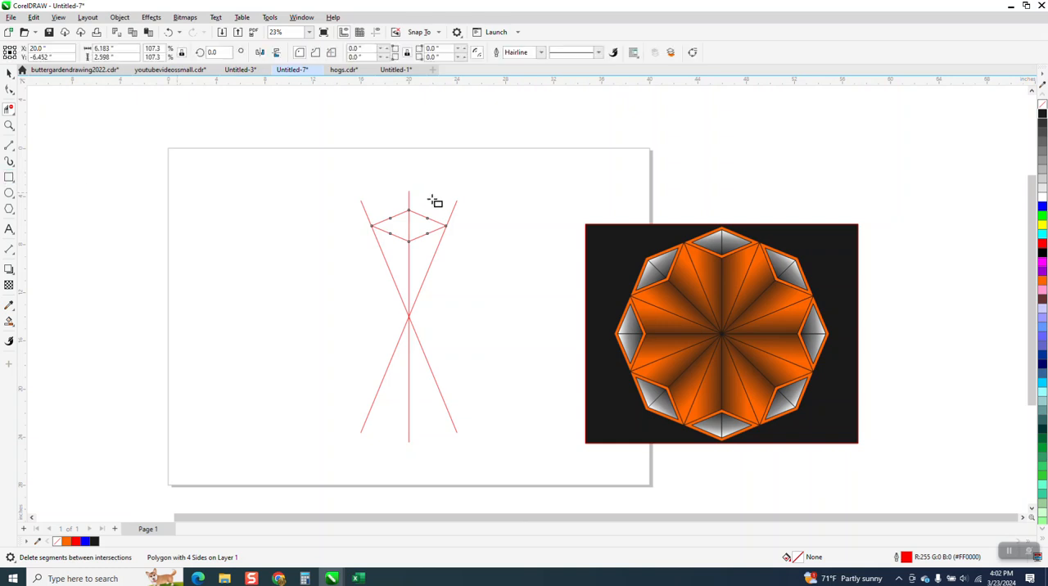
left_click_drag(348, 179, 465, 335)
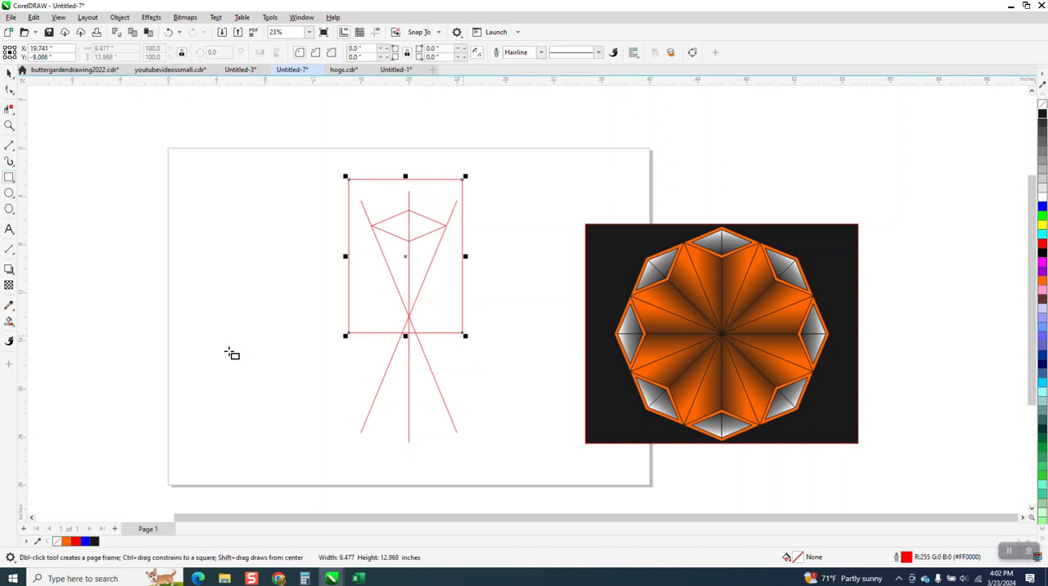
- Try to fill the diamond and the wedges below it with orange using Smart Fill
left_click(9, 321)
left_click(400, 226)
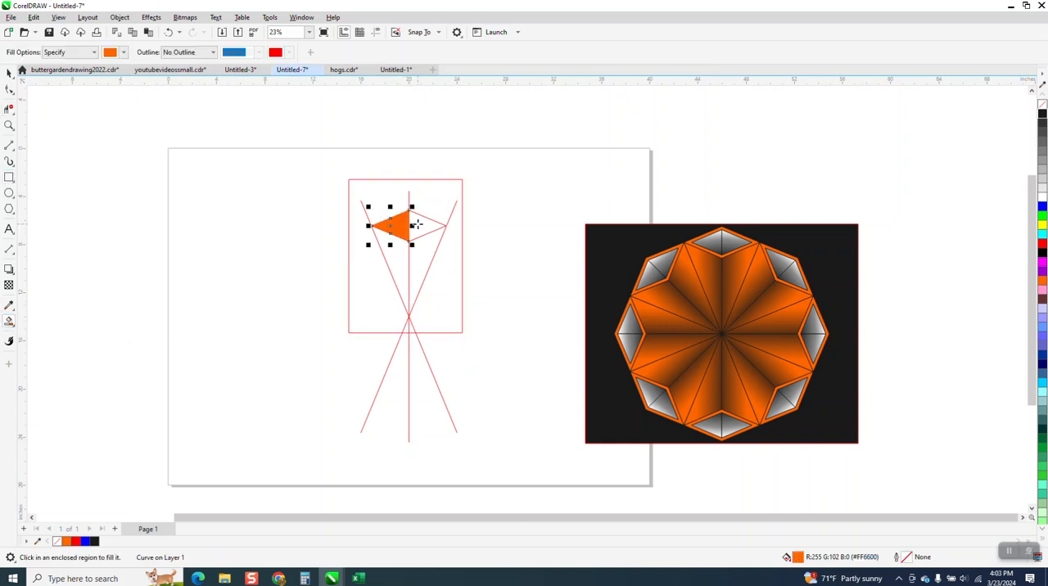
left_click(420, 247)
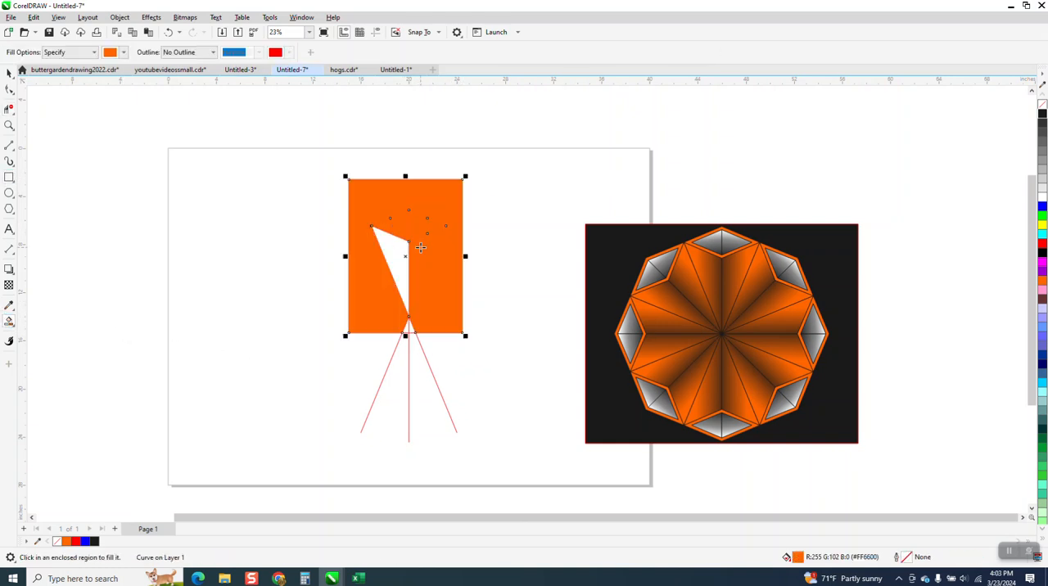
left_click(169, 32)
left_click(393, 249)
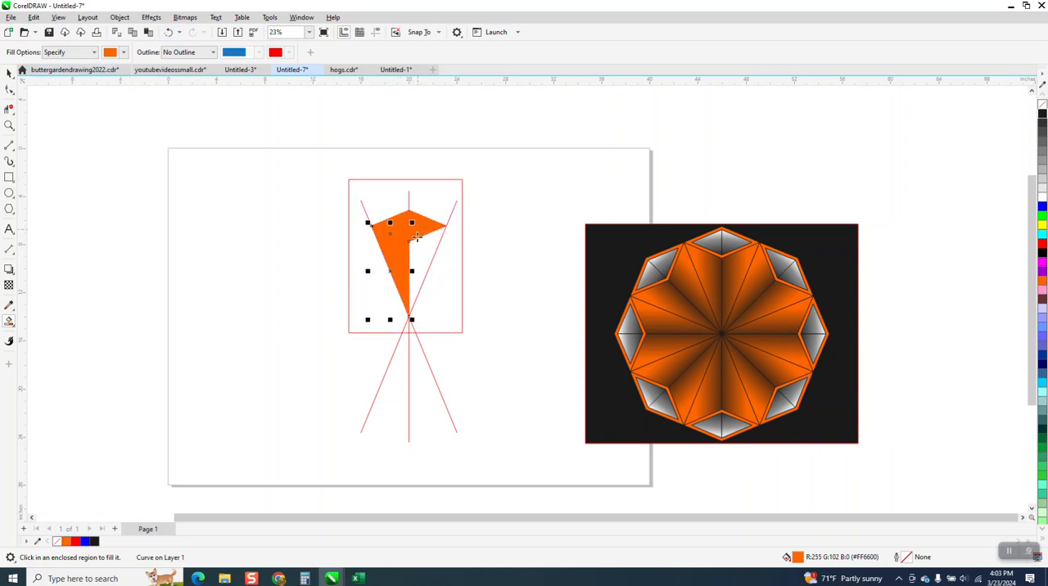
left_click(420, 244)
- Undo the orange Smart Fill attempts
left_click(169, 33)
left_click(169, 33)
left_click(170, 33)
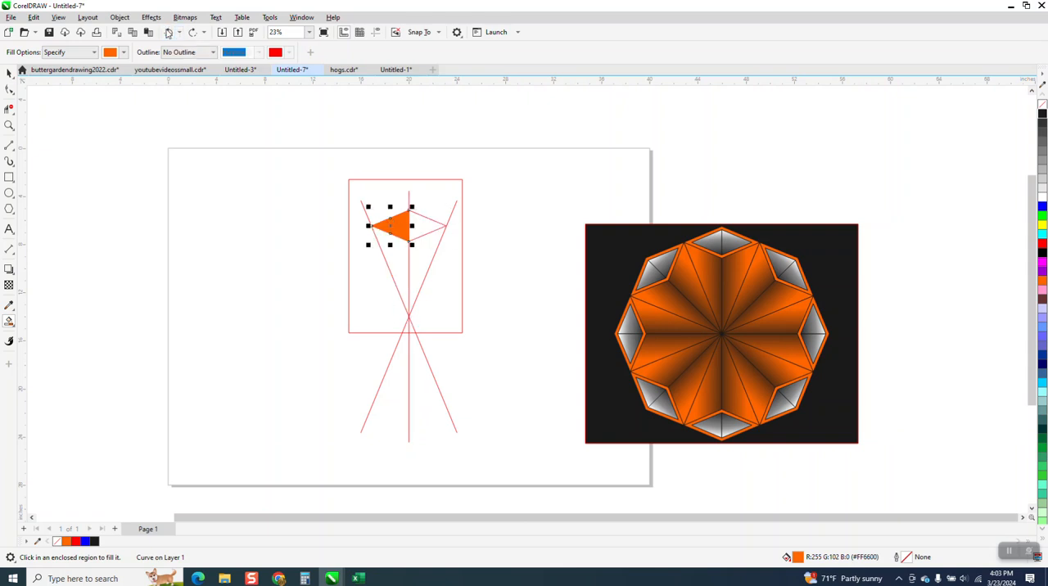
left_click(169, 33)
- Undo the enclosing rectangle and the deletion of the horizontal line's segments inside the diamond
left_click(9, 125)
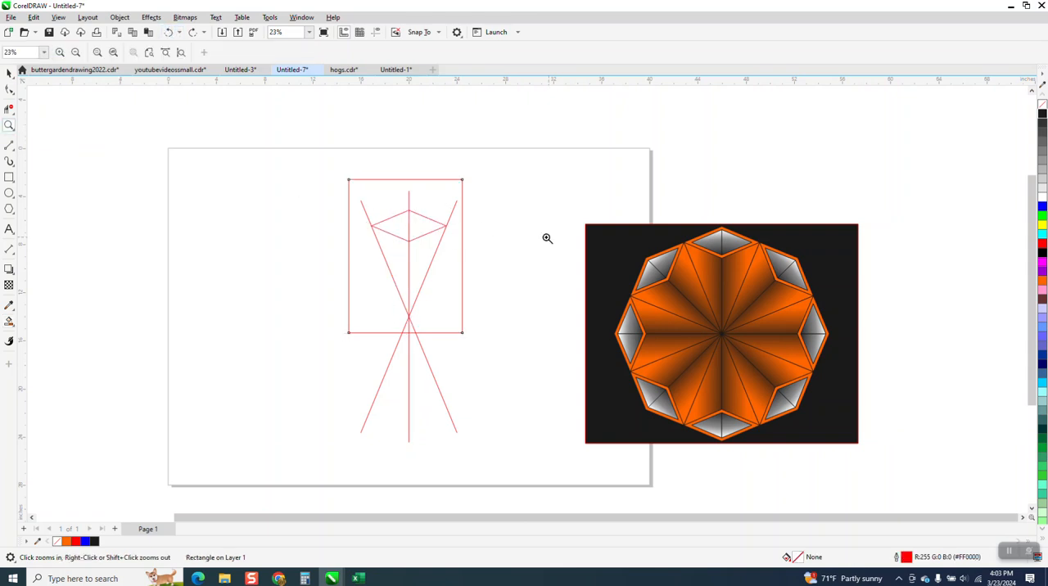
left_click_drag(443, 220, 468, 239)
scroll(517, 270, "down", 10)
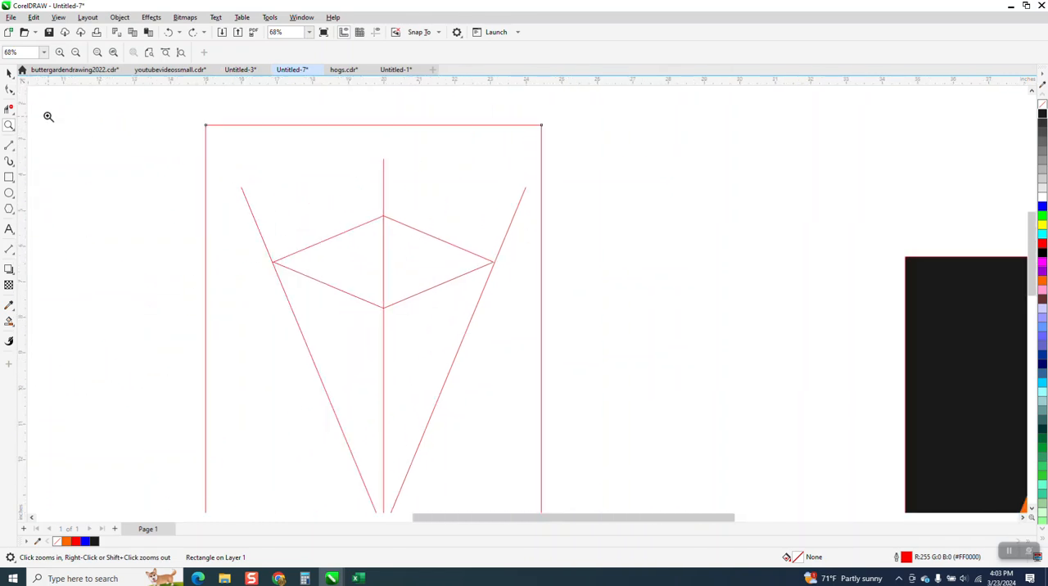
left_click(9, 73)
left_click(604, 188)
left_click(522, 199)
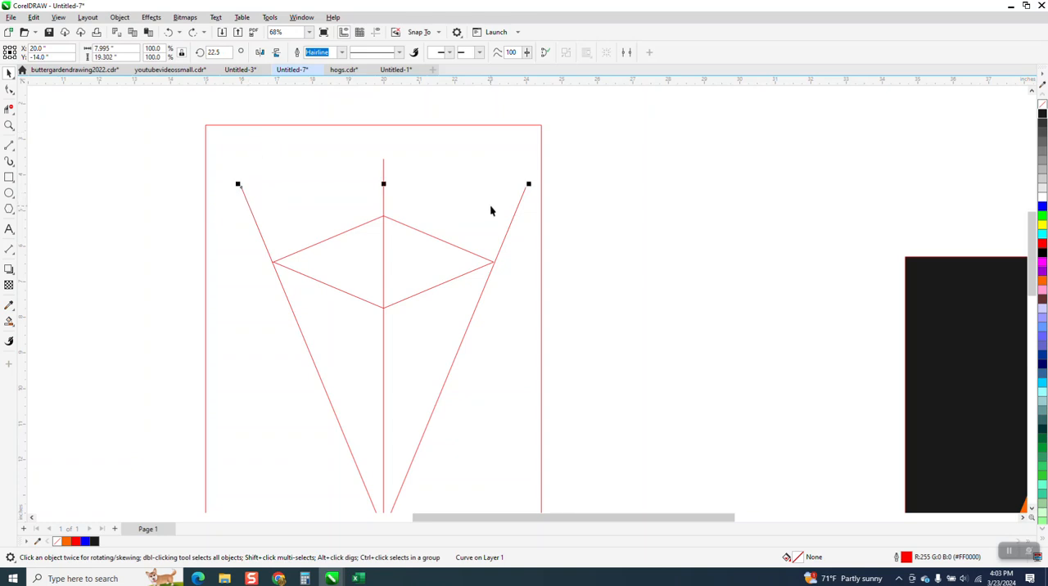
left_click(472, 251)
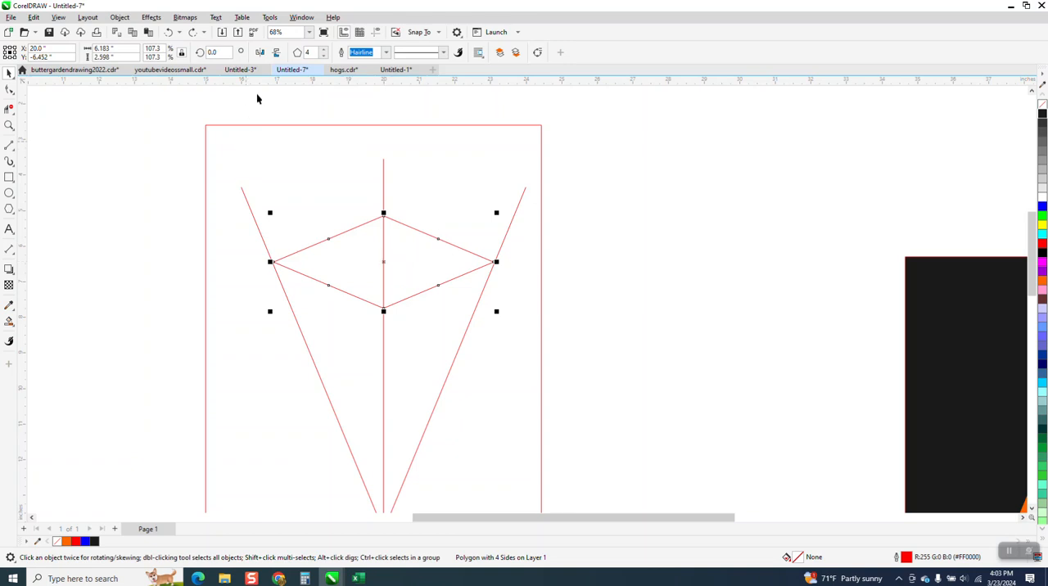
left_click(167, 32)
left_click(168, 33)
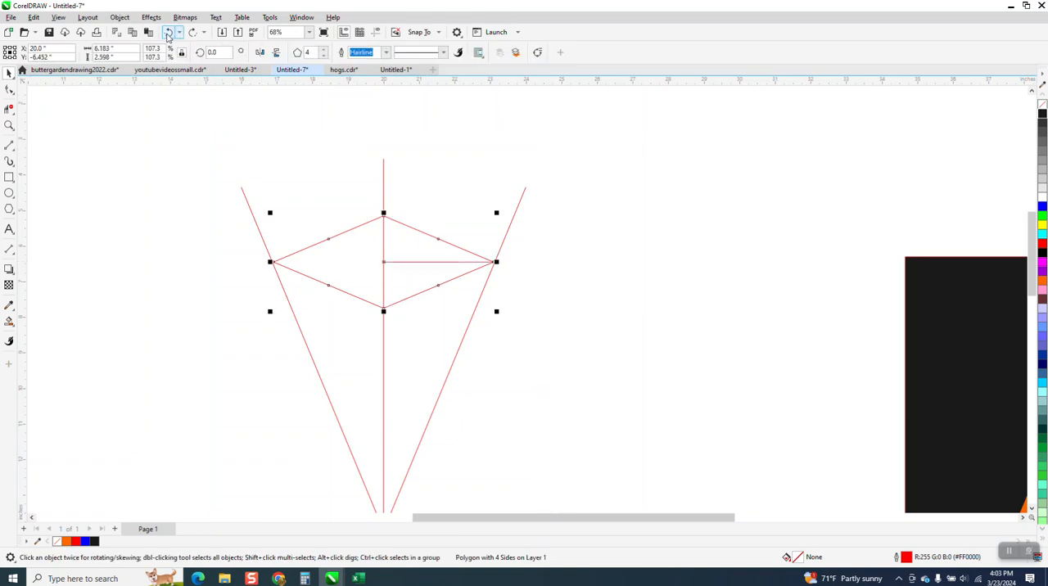
left_click(401, 235)
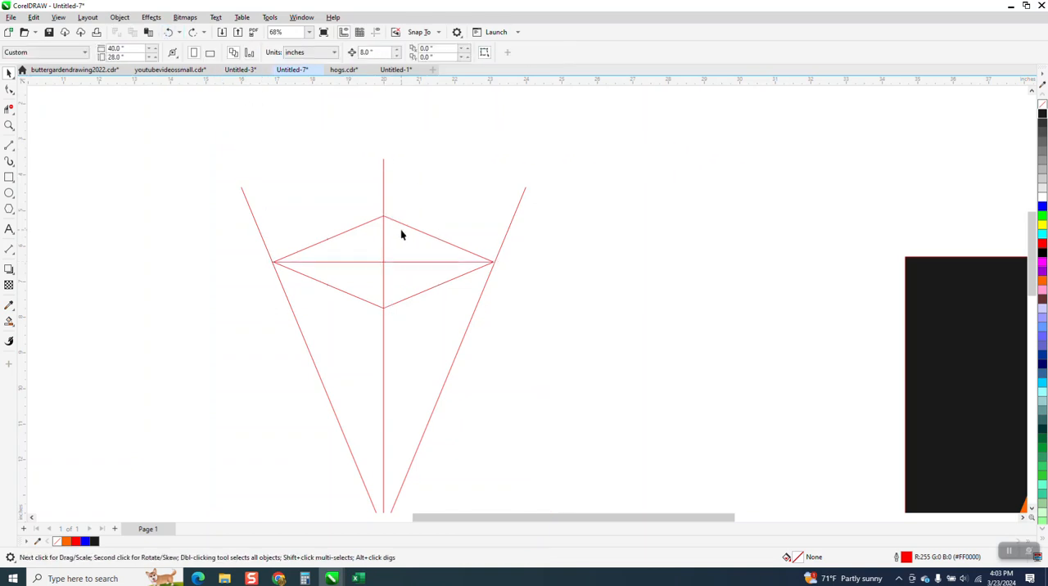
- Move the diamond off the guide lines and back onto their crossing, and examine its tip against the slanted line
left_click_drag(409, 232, 423, 177)
left_click_drag(395, 211, 385, 264)
left_click(9, 125)
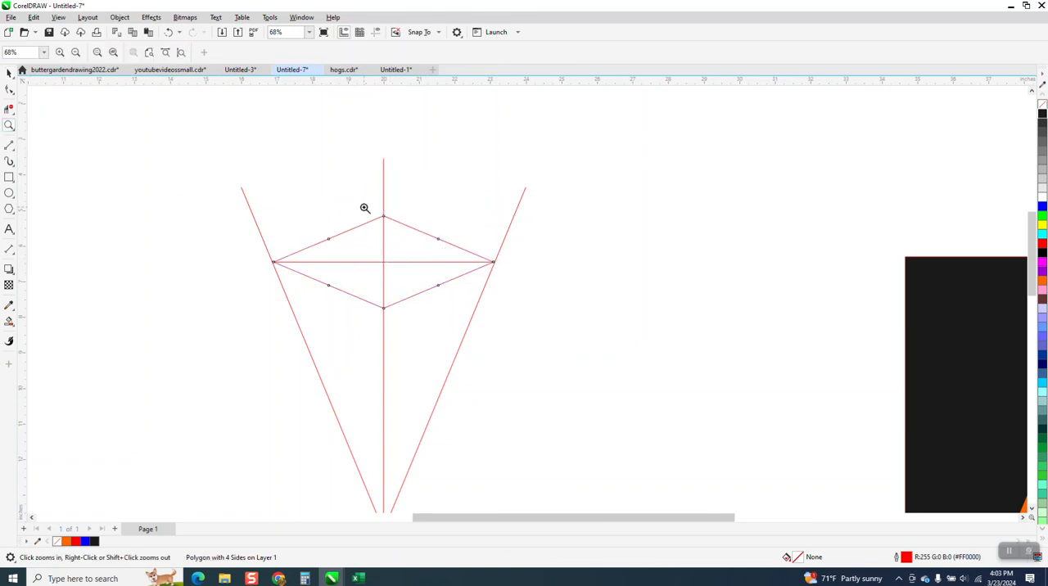
left_click_drag(504, 285, 595, 295)
scroll(572, 278, "down", 2)
scroll(590, 290, "down", 4)
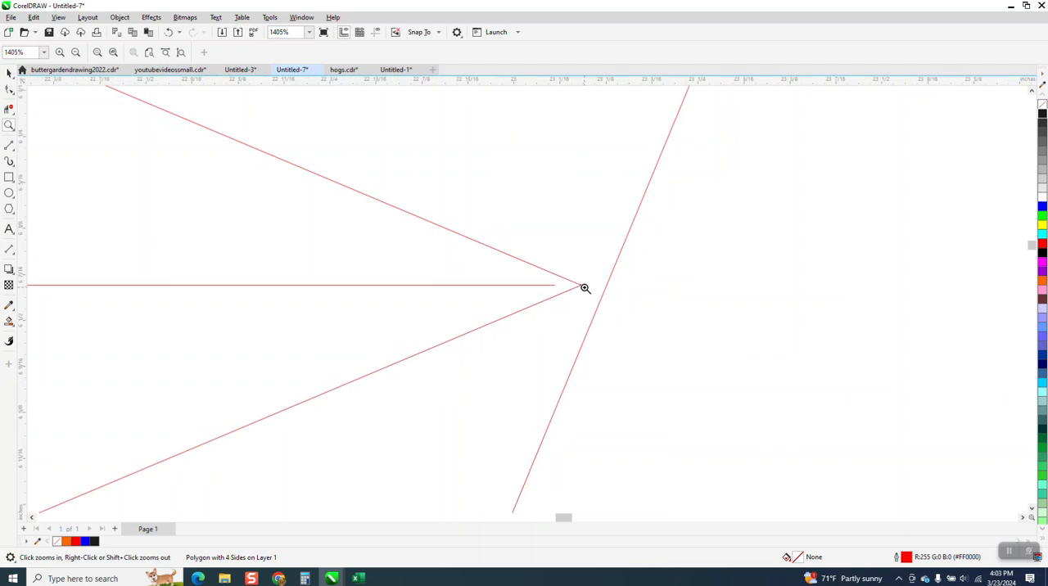
scroll(589, 288, "down", 1)
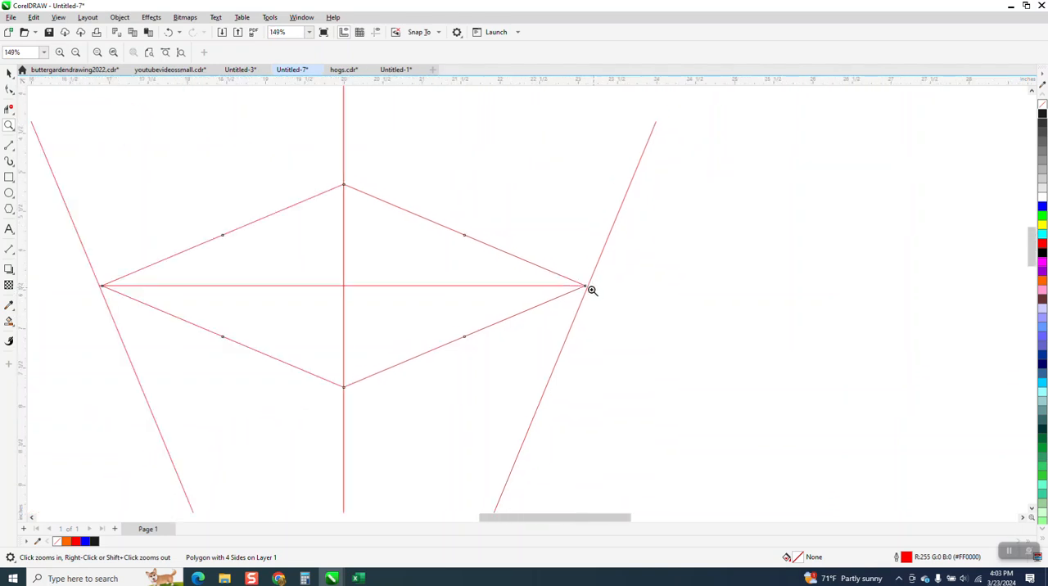
- Move the diamond into the empty area between the guide lines and the finished artwork
left_click(794, 249)
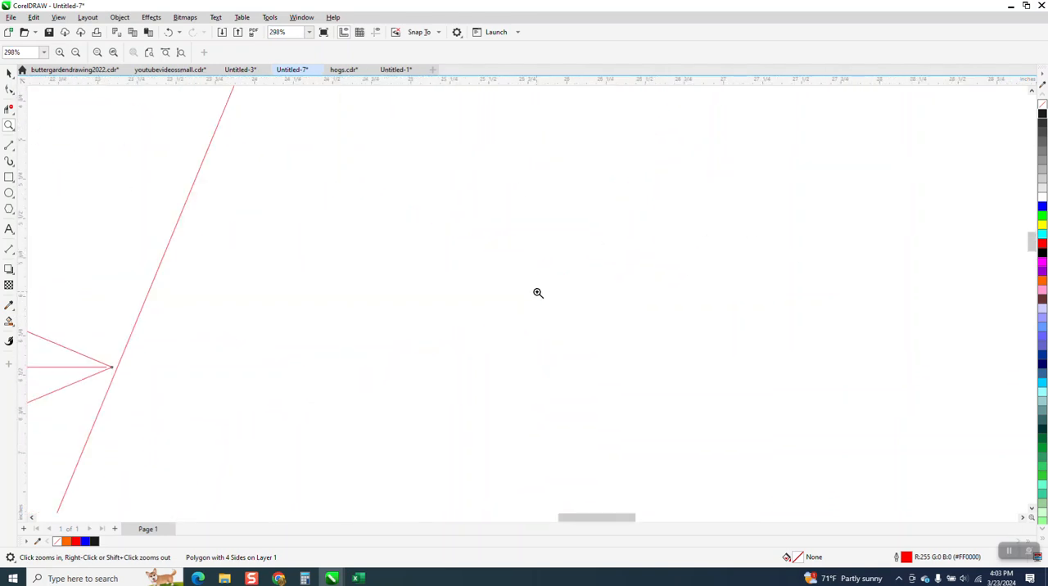
scroll(491, 234, "down", 3)
left_click(9, 73)
left_click_drag(376, 253, 724, 210)
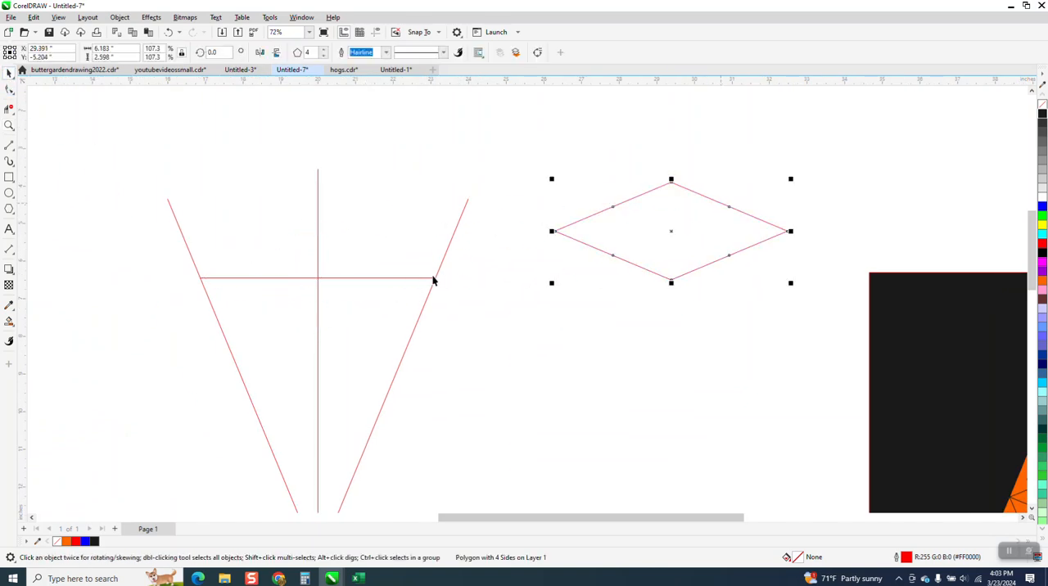
- Stretch both ends of the horizontal line past the slanted lines to a length of about 6.6 inches
left_click(426, 279)
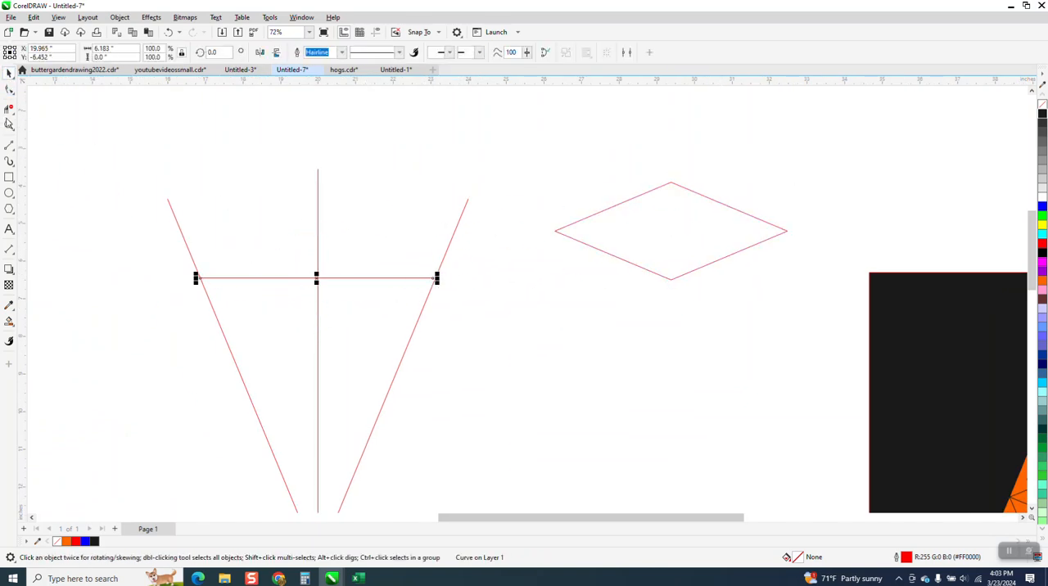
left_click(9, 125)
left_click_drag(134, 197, 518, 344)
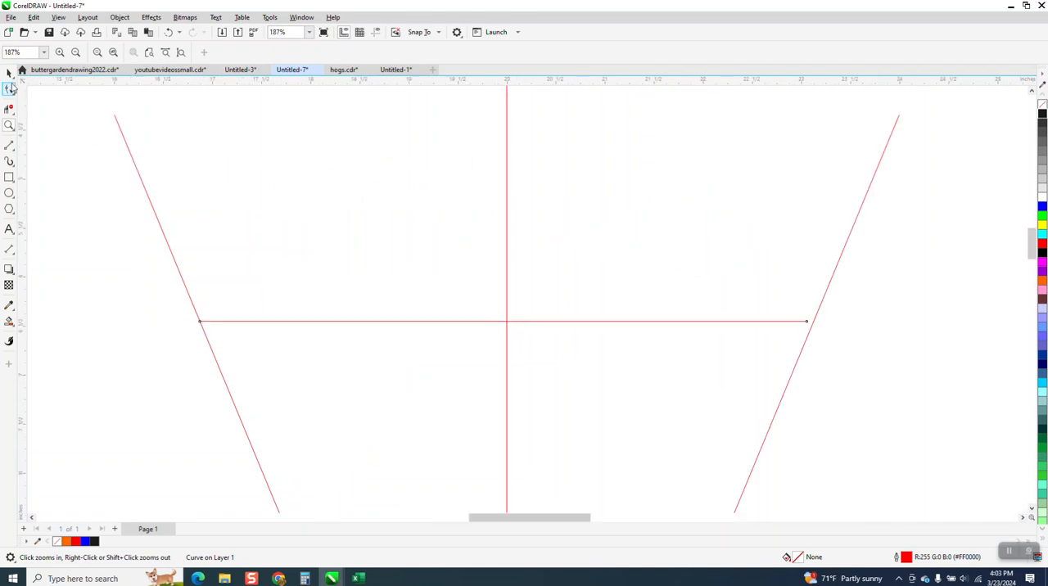
left_click(9, 73)
left_click_drag(812, 321, 835, 322)
left_click_drag(198, 322, 177, 322)
- Delete the horizontal line's overhanging ends outside both slanted guide lines
left_click(9, 109)
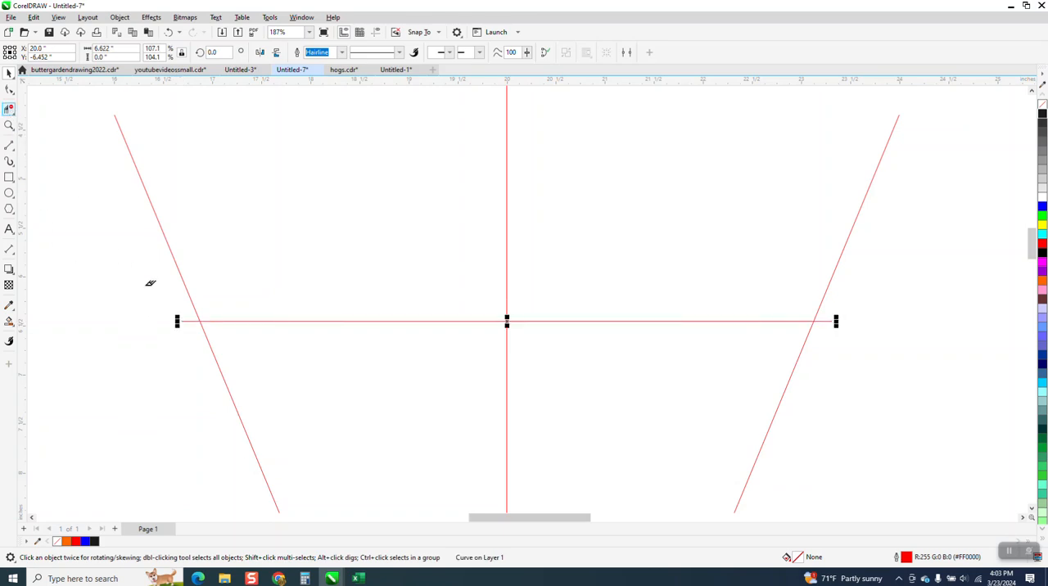
left_click(191, 322)
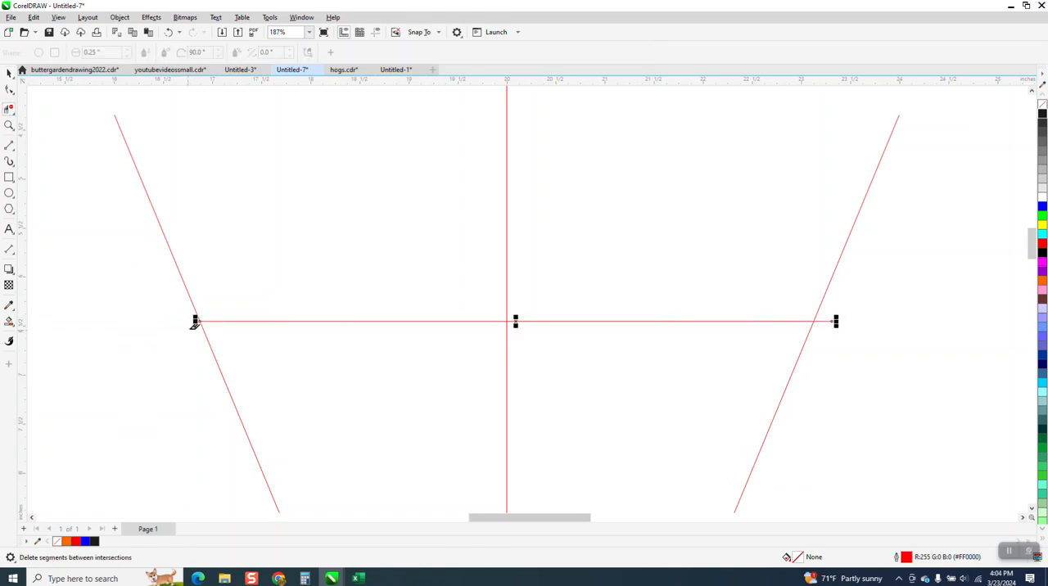
left_click(827, 320)
left_click(9, 73)
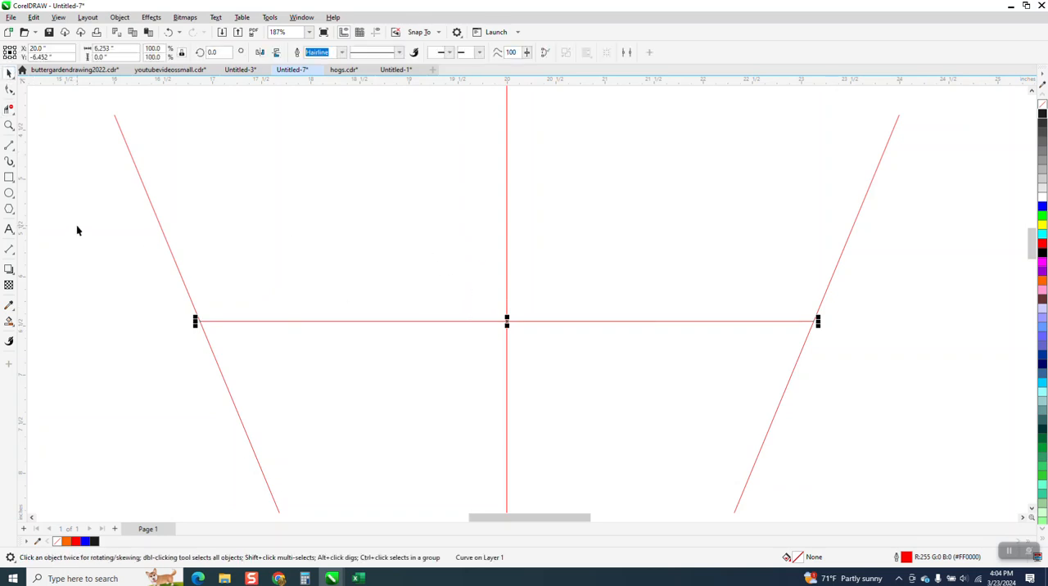
- Set the diamond's width to 6.253 inches and center it on the crossing of the vertical and horizontal lines
scroll(77, 230, "down", 2)
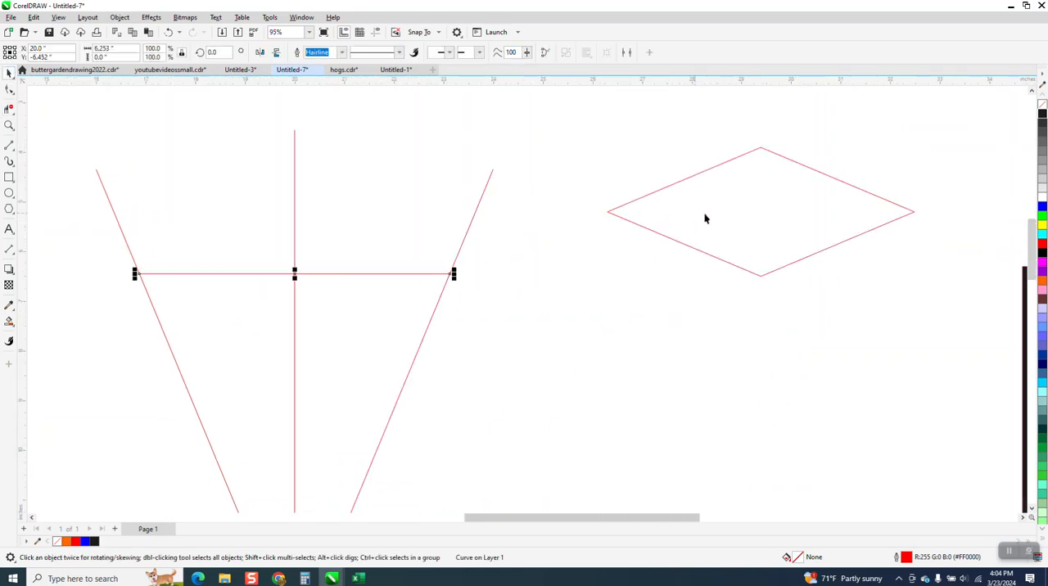
left_click(700, 217)
double_click(104, 48)
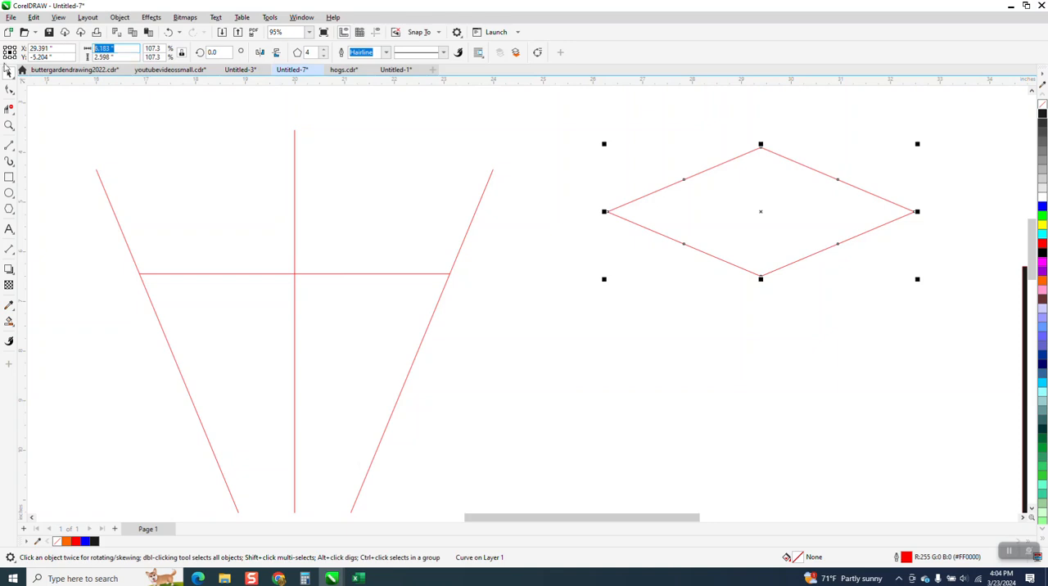
type("6.253")
key("Return")
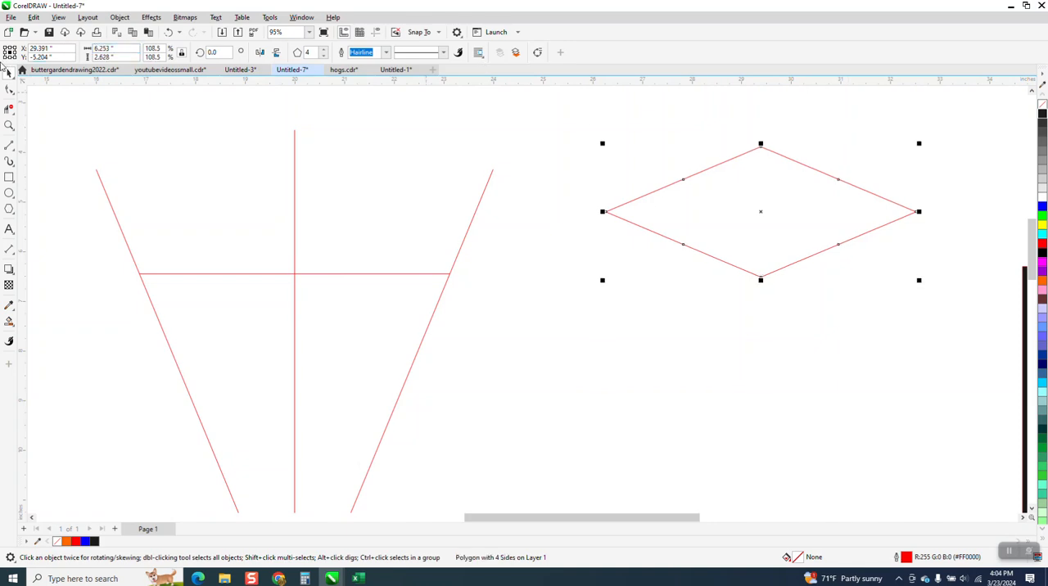
left_click_drag(765, 214, 296, 276)
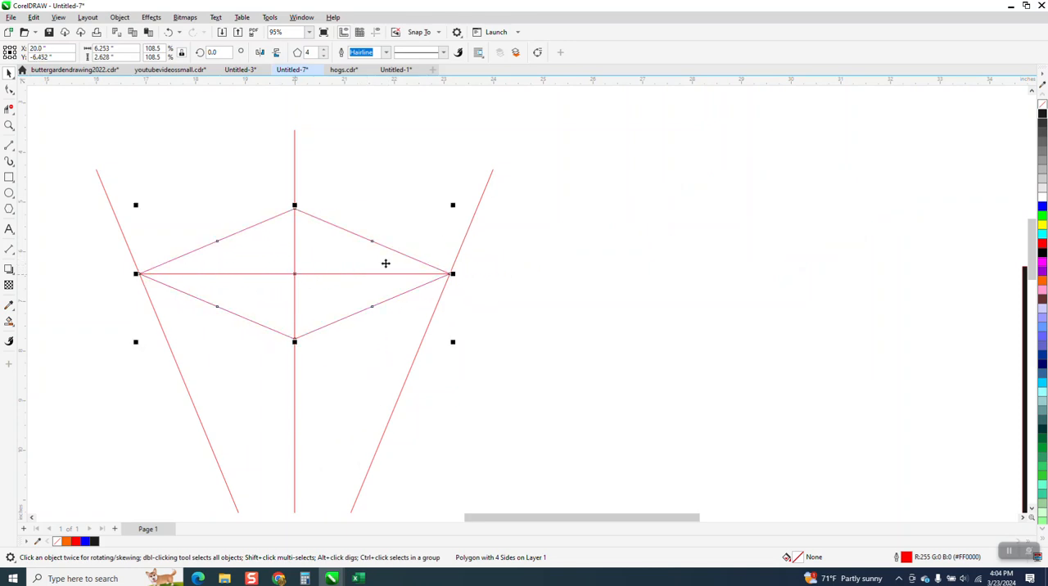
- Try smart-filling both wedge regions below the diamond and the diamond's lower-right quarter with orange
scroll(391, 257, "down", 3)
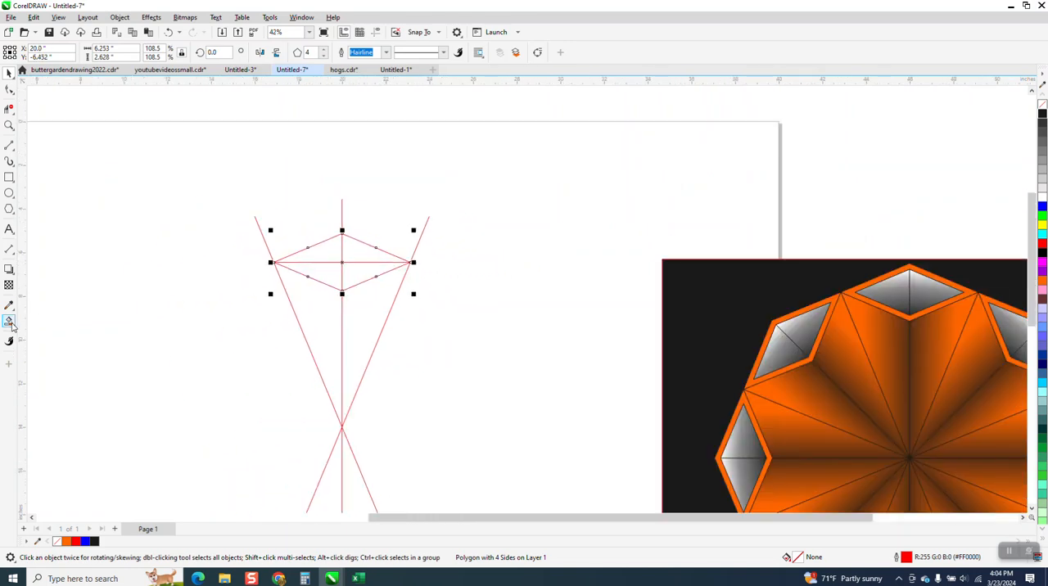
left_click(316, 330)
left_click(368, 313)
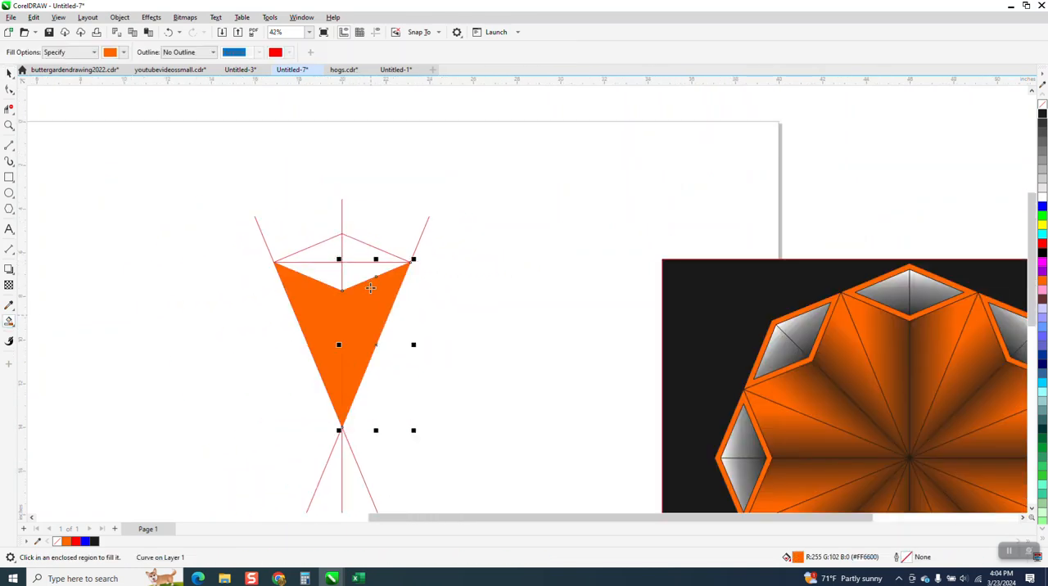
left_click(369, 275)
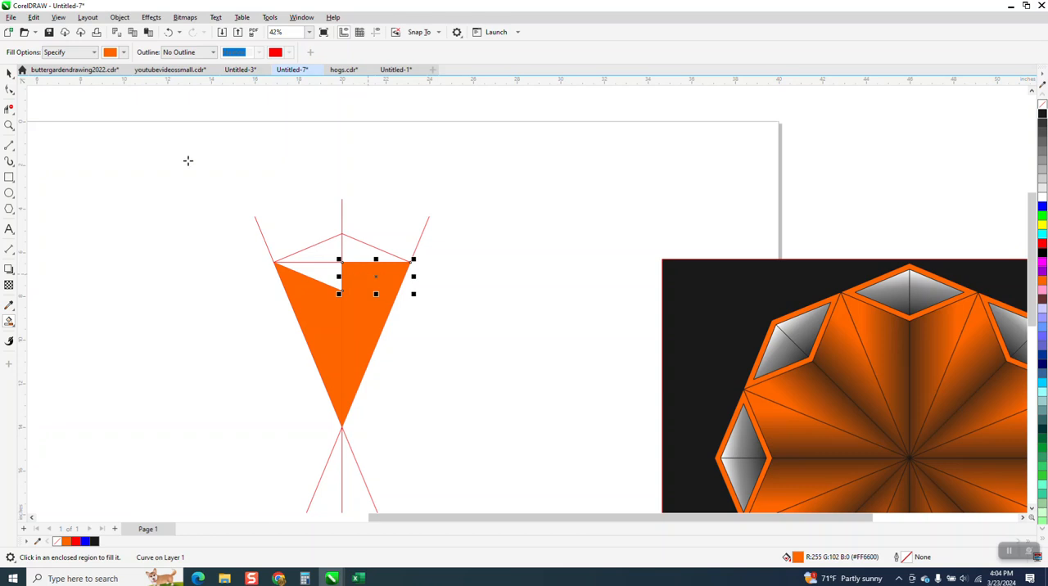
- Undo the orange fills in the wedge regions and the diamond quarter
left_click(168, 32)
left_click(168, 32)
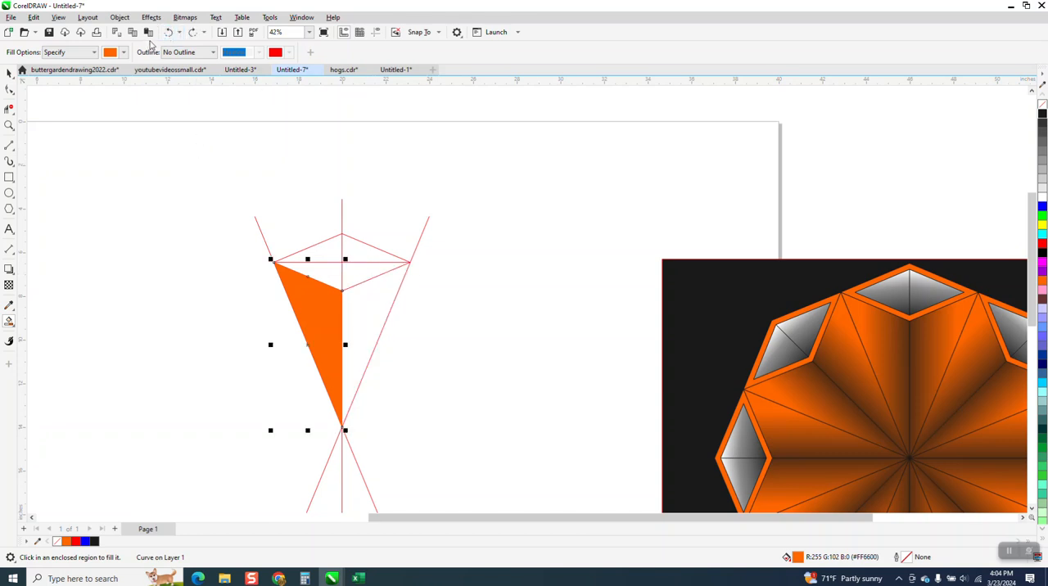
left_click(167, 32)
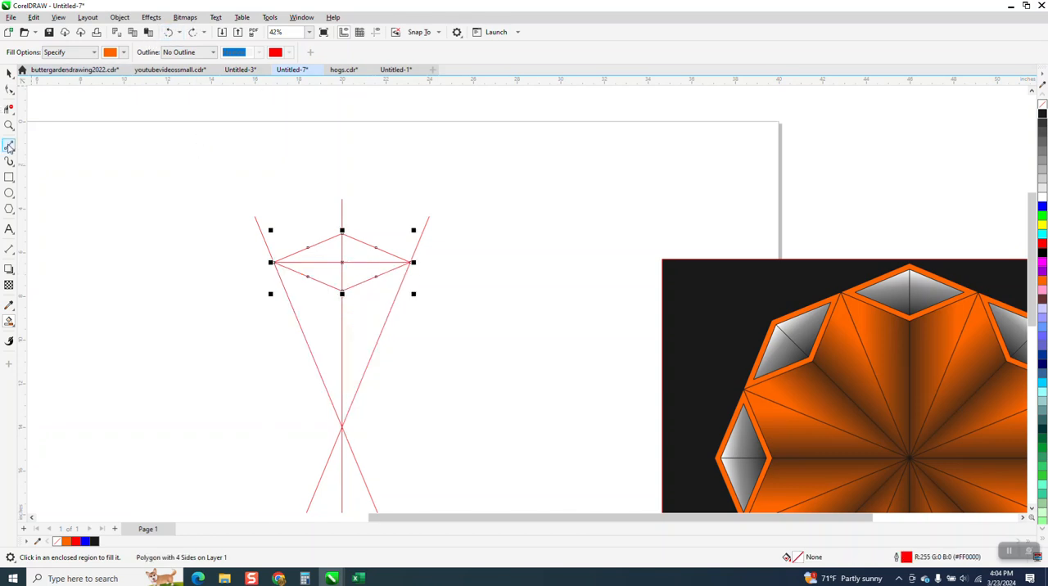
- Delete the horizontal line's two segments inside the diamond
left_click(9, 109)
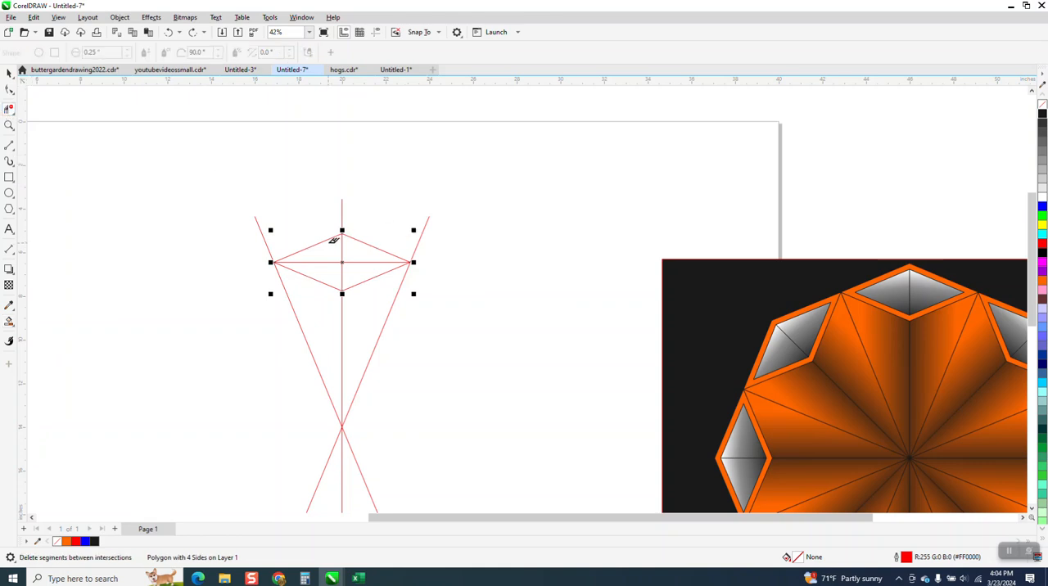
left_click(327, 262)
left_click(352, 263)
- Smart-fill the right half of the diamond with medium gray (#808080) and no outline
scroll(381, 238, "down", 2)
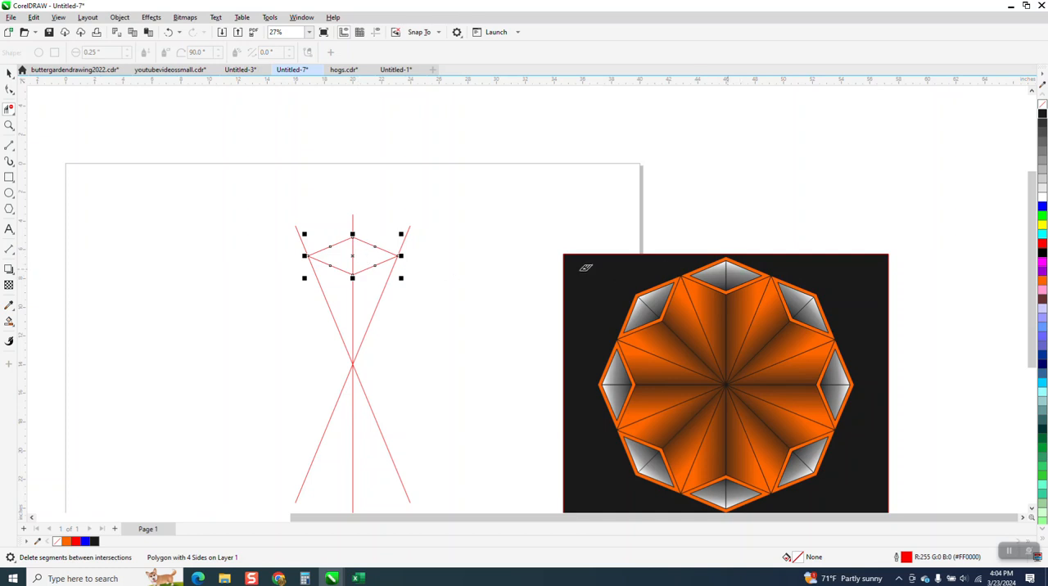
left_click(9, 125)
left_click_drag(273, 194, 571, 357)
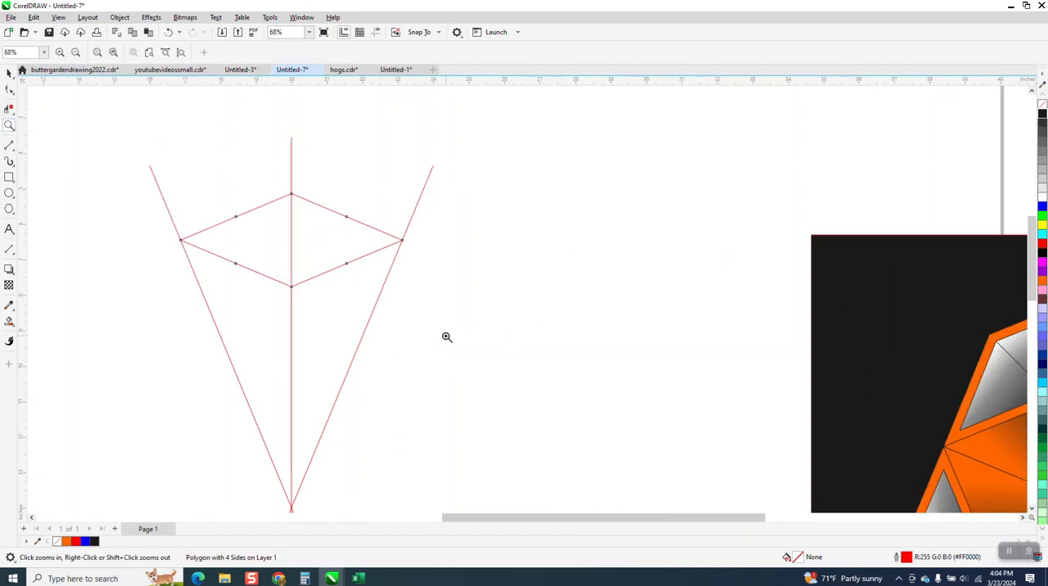
left_click(14, 327)
left_click(49, 334)
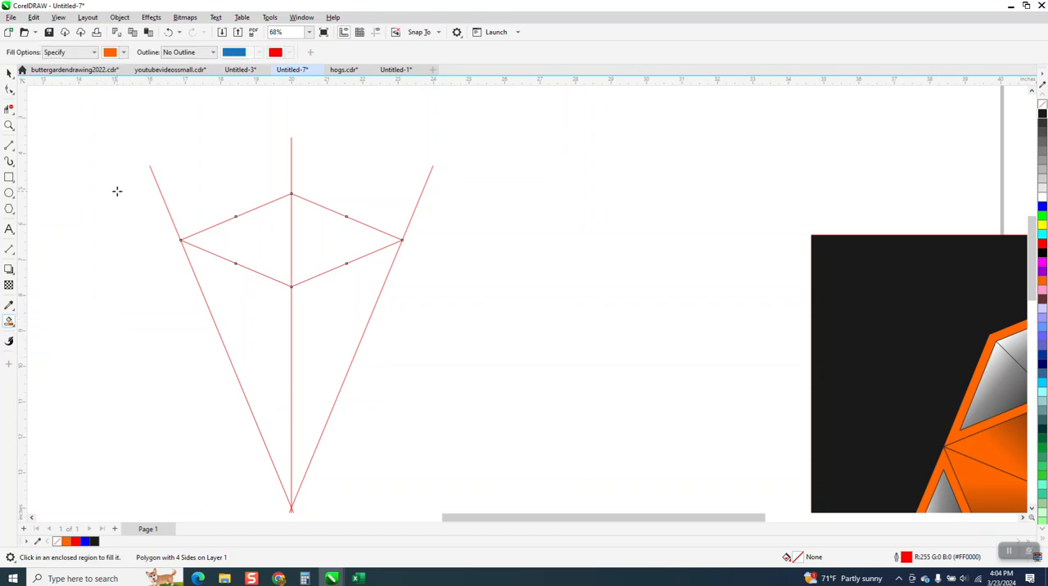
left_click(124, 52)
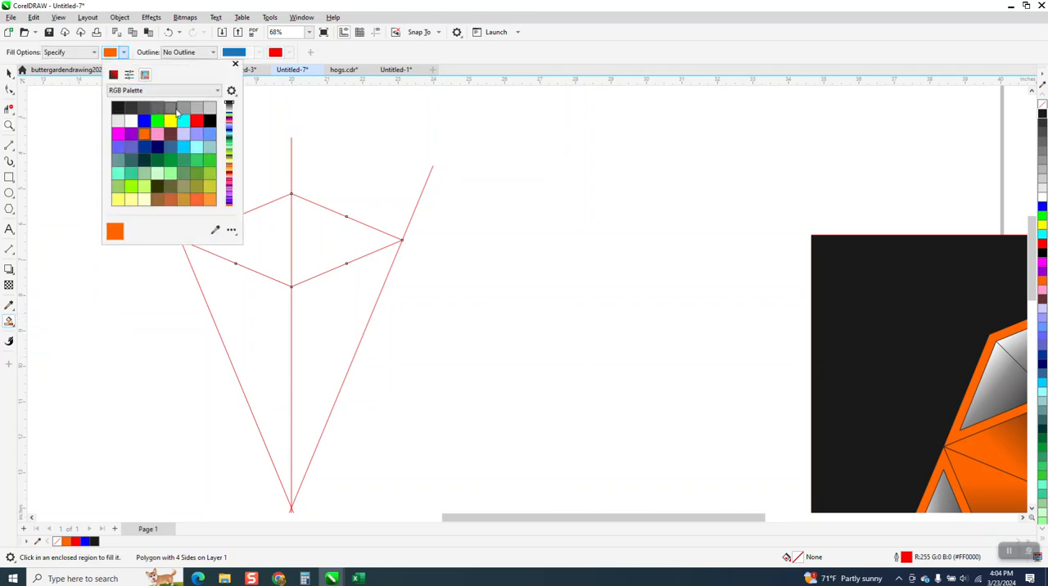
left_click(171, 109)
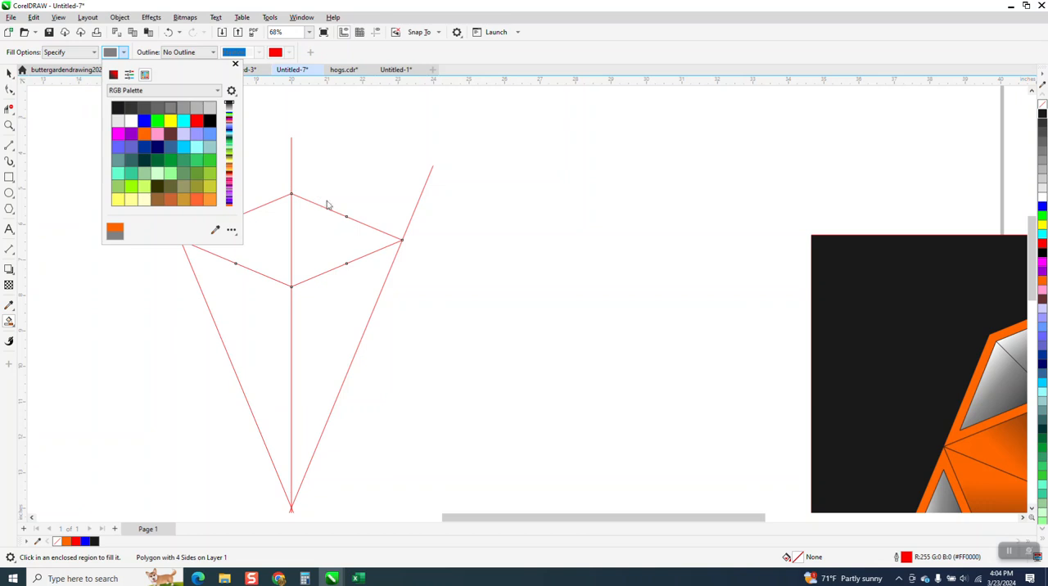
left_click(316, 242)
left_click(316, 237)
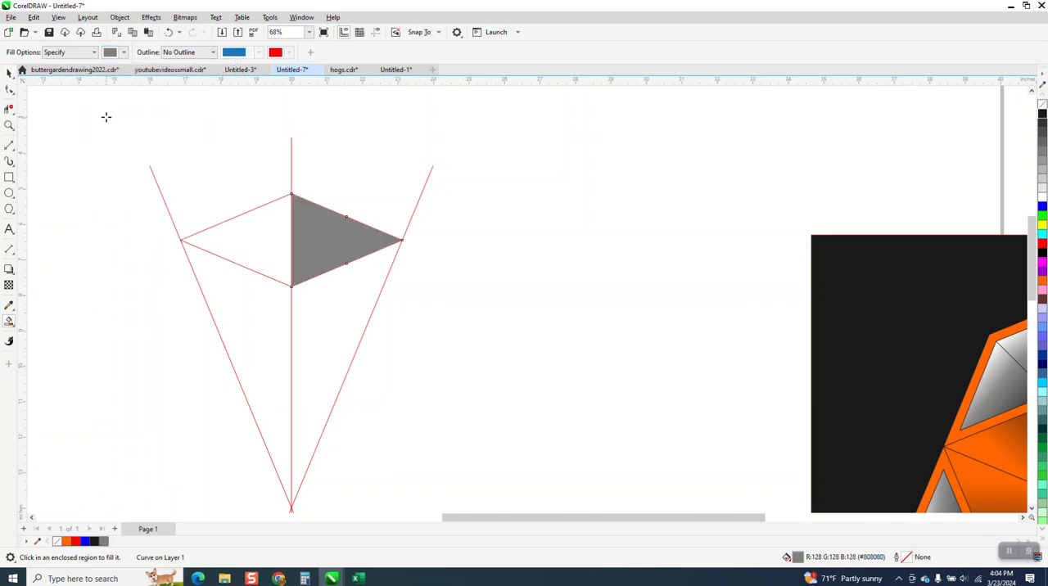
- Apply a fountain fill to the gray half-diamond, running diagonally down past the vertical line from gray to near-black
left_click(12, 325)
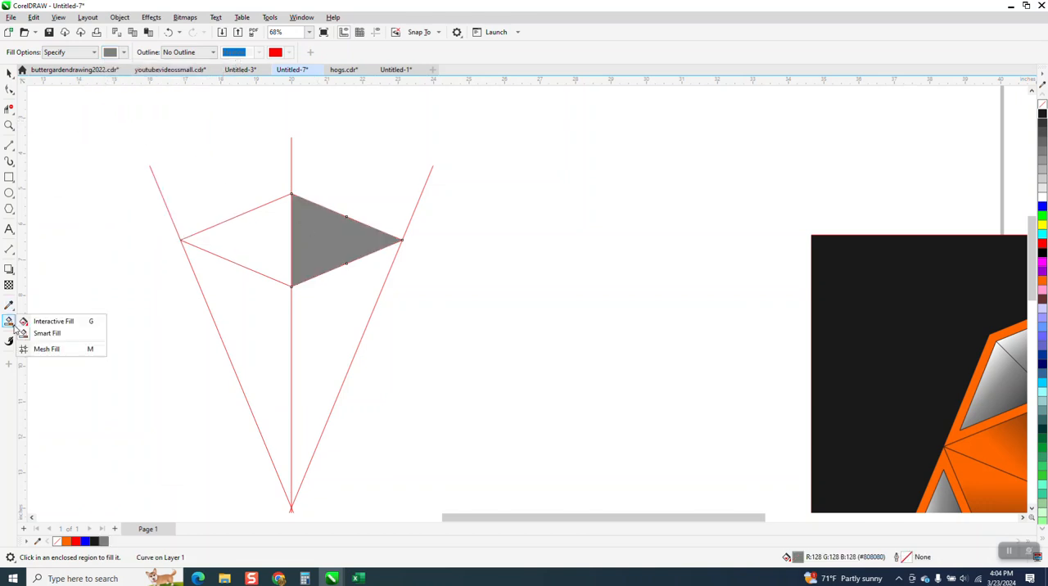
left_click(51, 321)
scroll(180, 300, "down", 1)
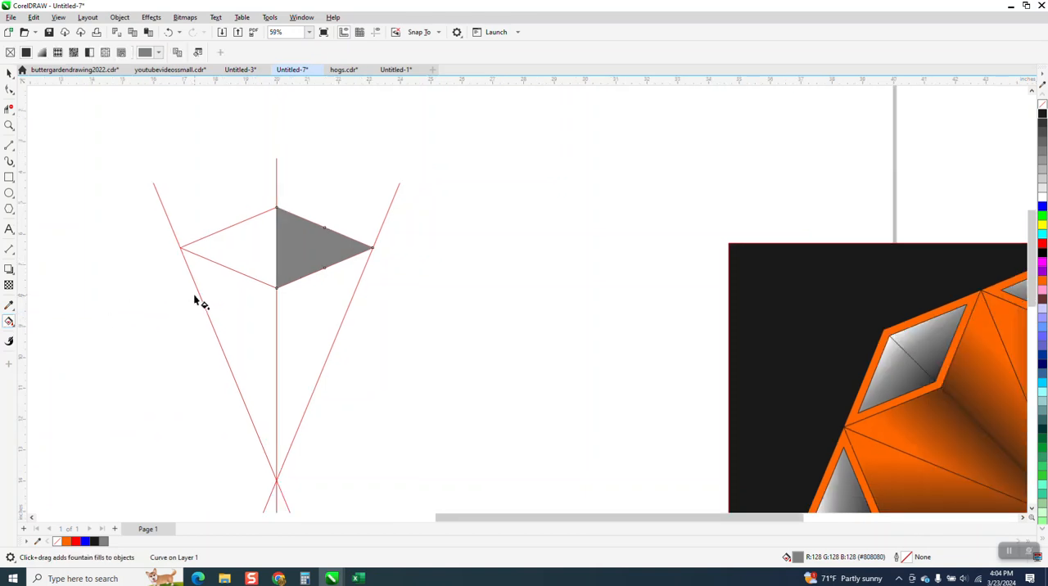
left_click_drag(328, 232, 280, 328)
left_click_drag(1041, 127, 280, 328)
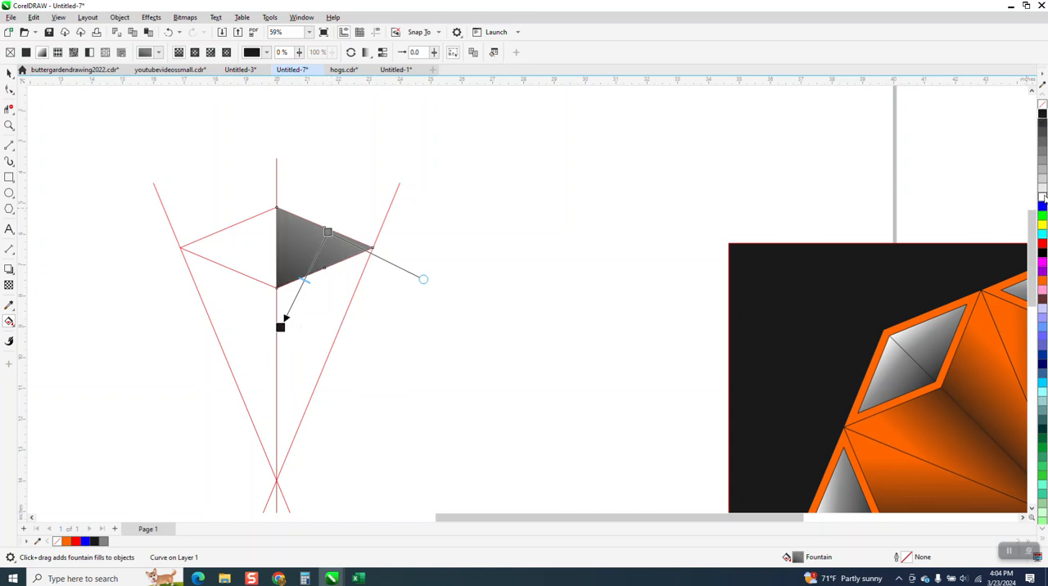
- Start the half-diamond's gradient with white above its upper edge and pull the dark end up to the diamond's lower tip
left_click_drag(1042, 201, 348, 200)
left_click_drag(283, 325, 291, 288)
left_click_drag(348, 199, 321, 203)
- Mirror a copy of the shaded half onto the left half of the diamond
left_click(7, 74)
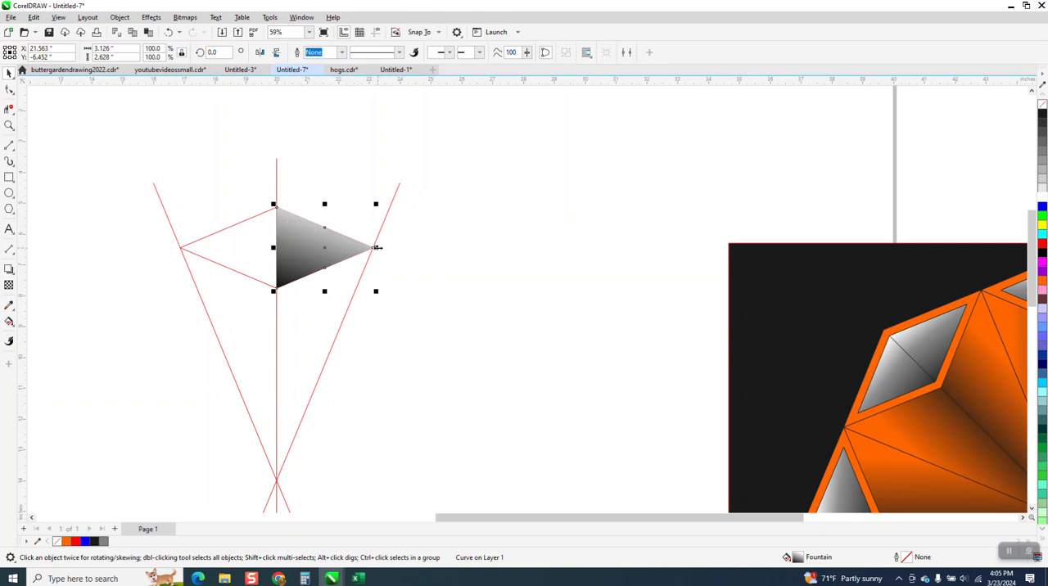
left_click_drag(376, 248, 247, 247)
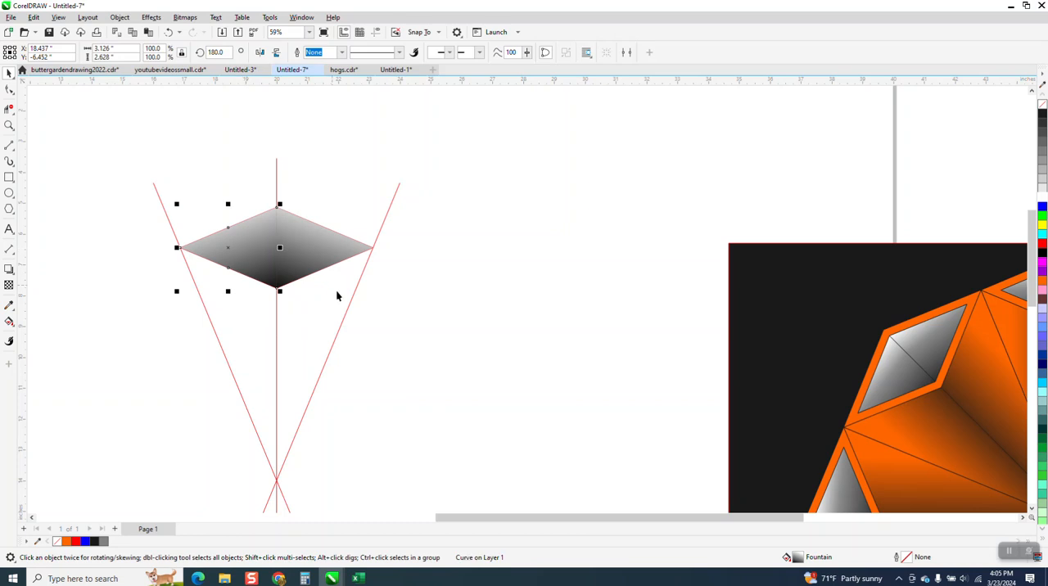
- Give the vertical line a near-black outline (#1A1A1A) and bring it in front of the shaded diamond
left_click(276, 174)
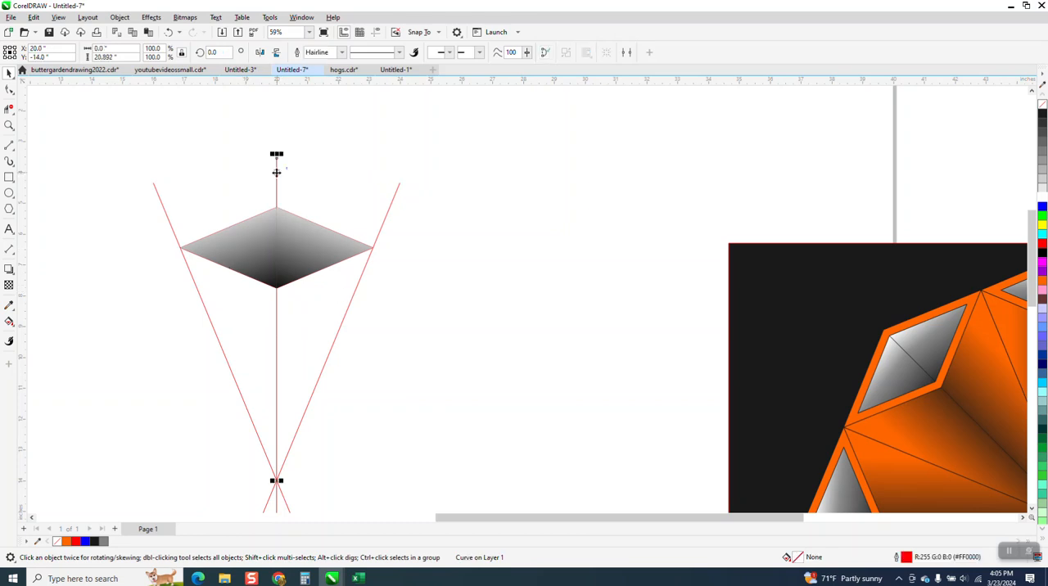
right_click(1043, 114)
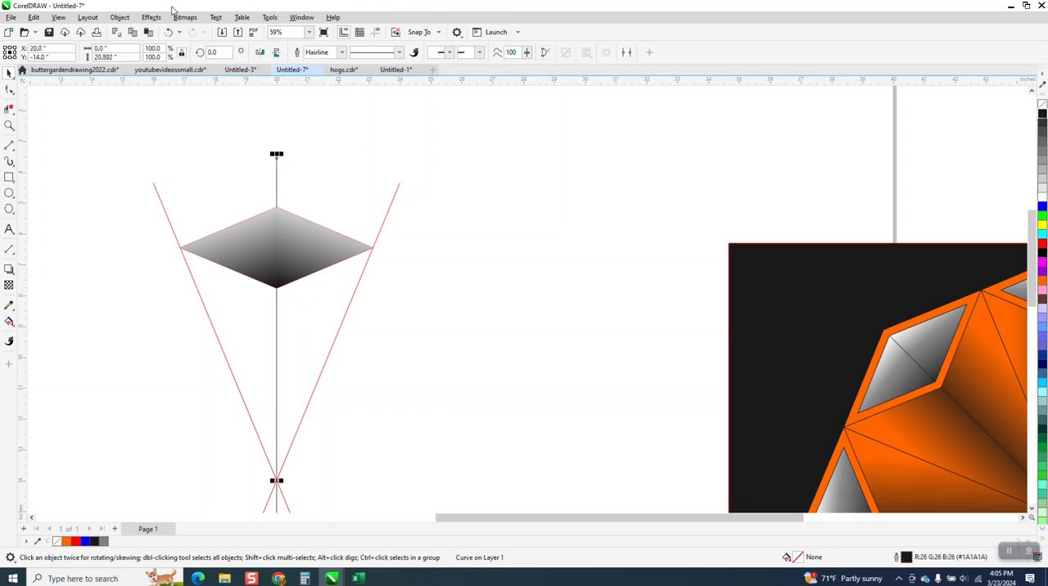
left_click(120, 16)
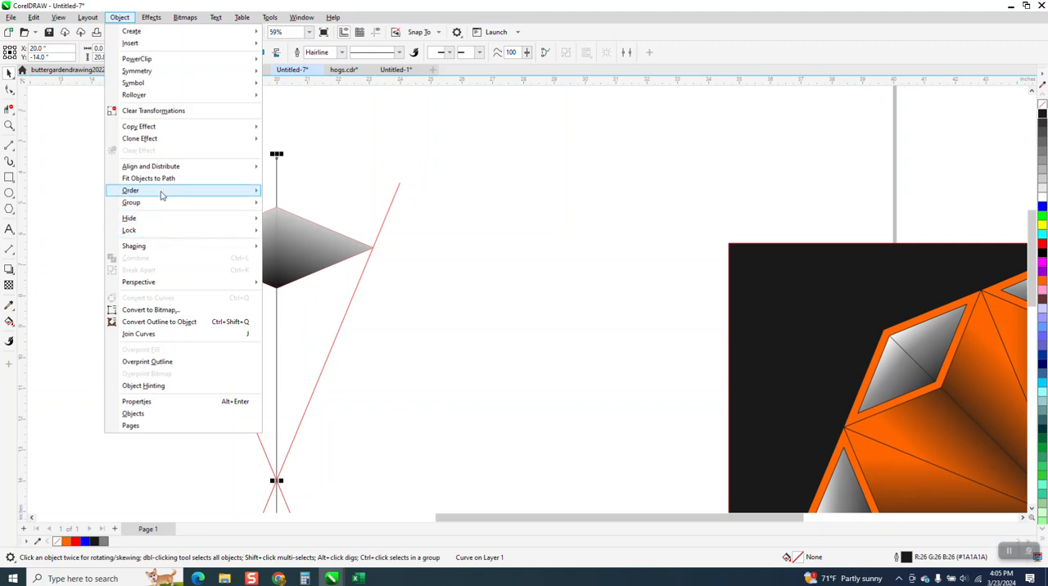
mouse_move(162, 195)
left_click(288, 196)
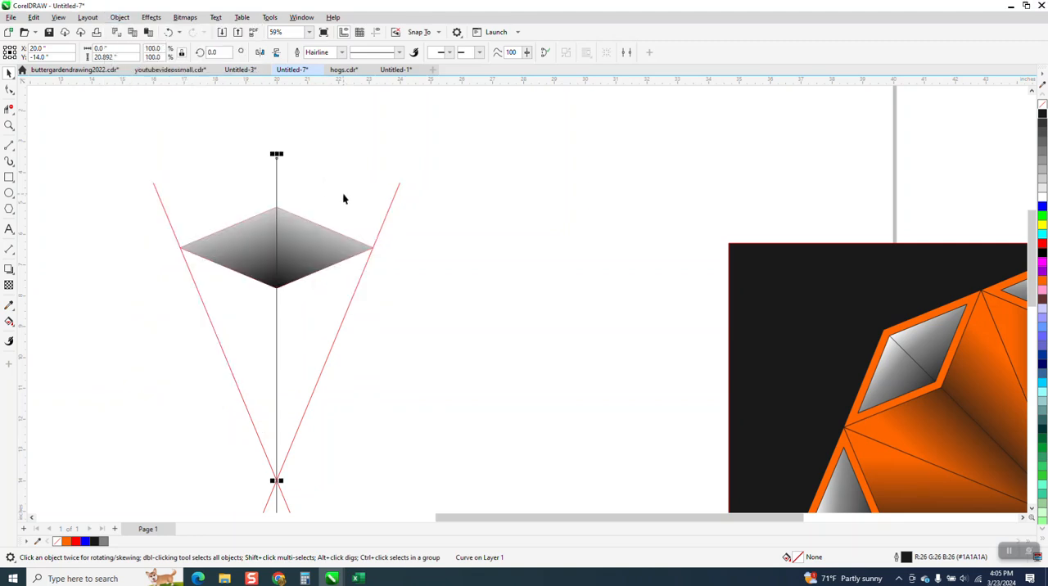
- Smart-fill the region below the diamond between the vertical line and the right slanted line with orange (#FF6600)
scroll(344, 196, "down", 1)
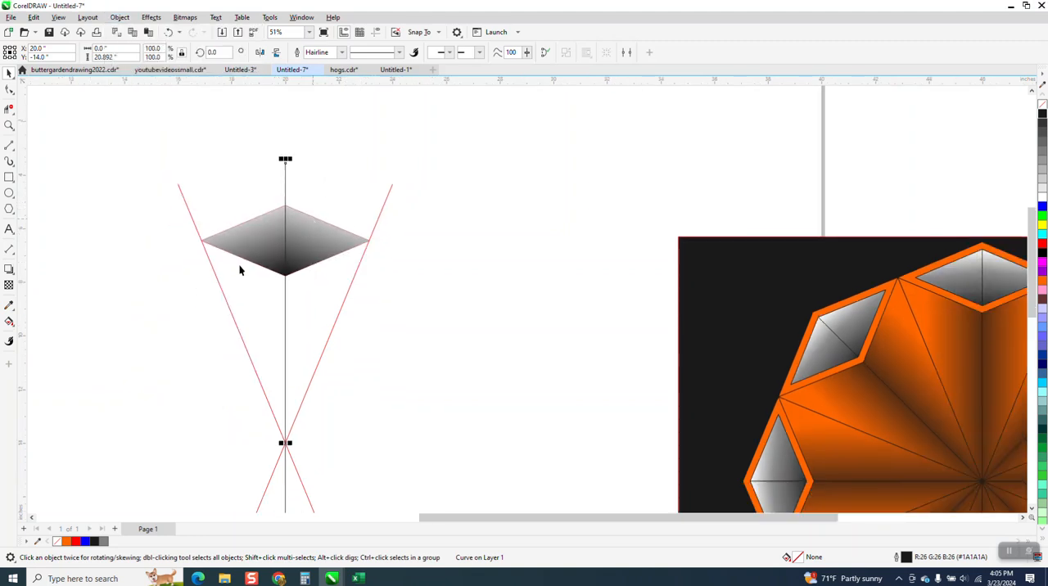
scroll(271, 234, "down", 2)
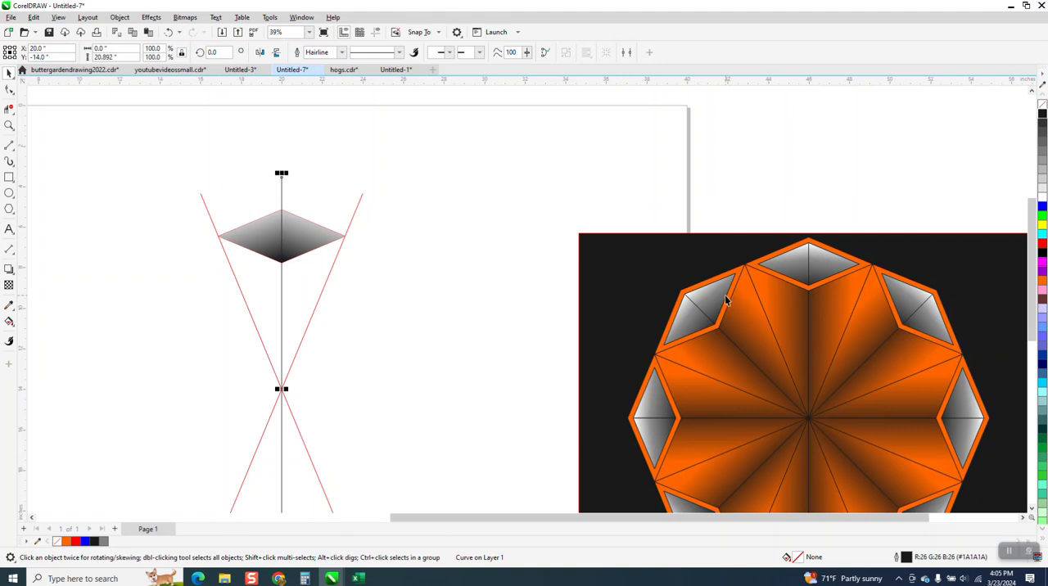
left_click(9, 322)
left_click(12, 324)
left_click(48, 334)
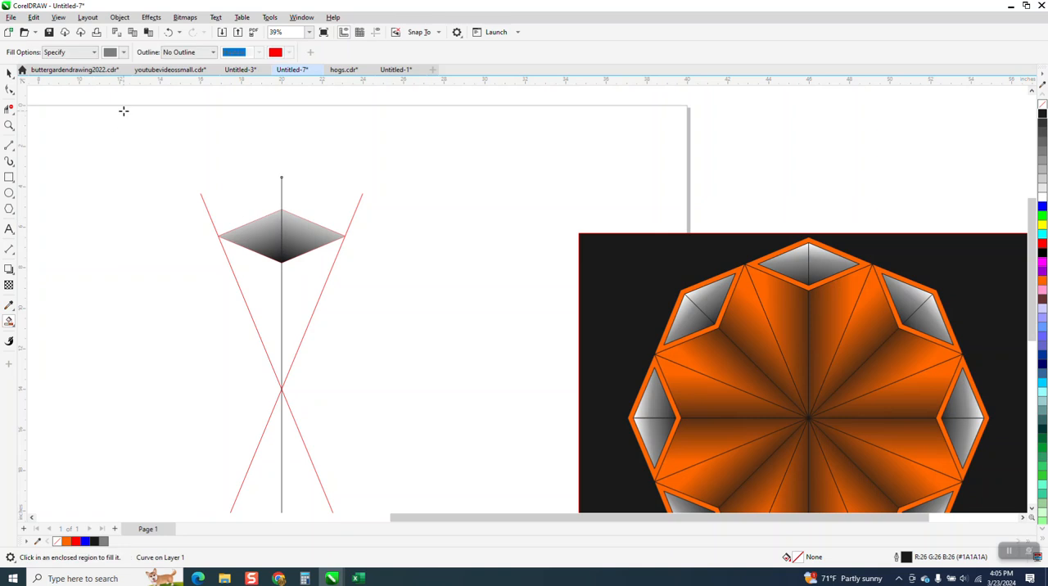
left_click(123, 52)
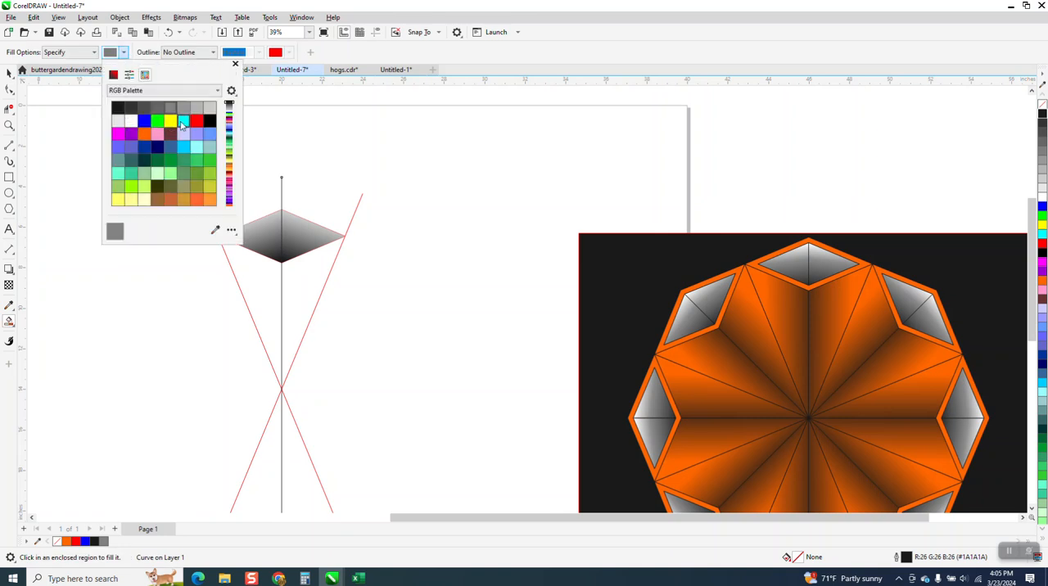
left_click(144, 133)
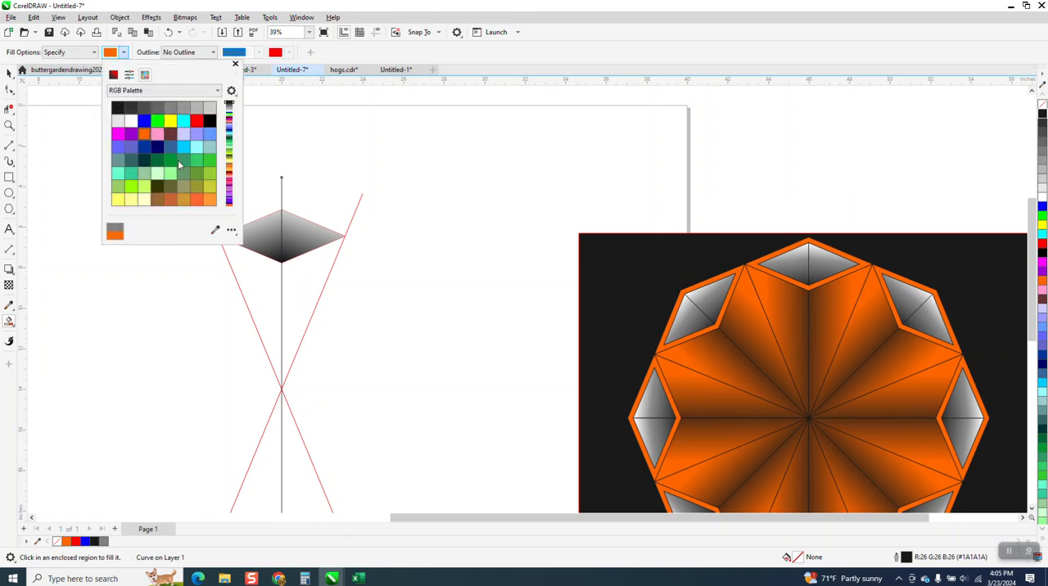
left_click(301, 283)
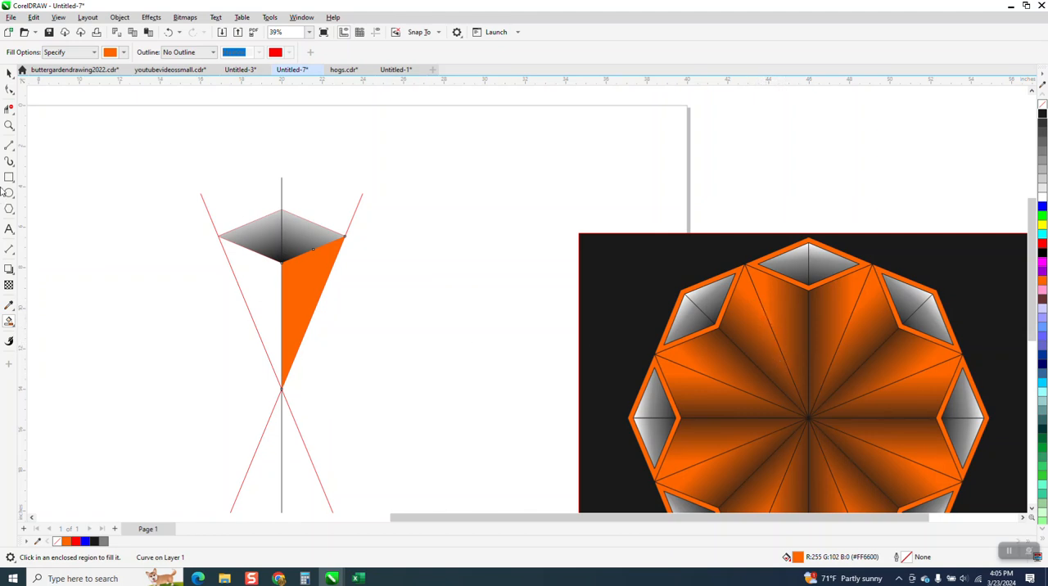
- Apply a horizontal gradient to the right orange wedge half, from orange near its outer edge to near-black beyond the vertical line
left_click(10, 320)
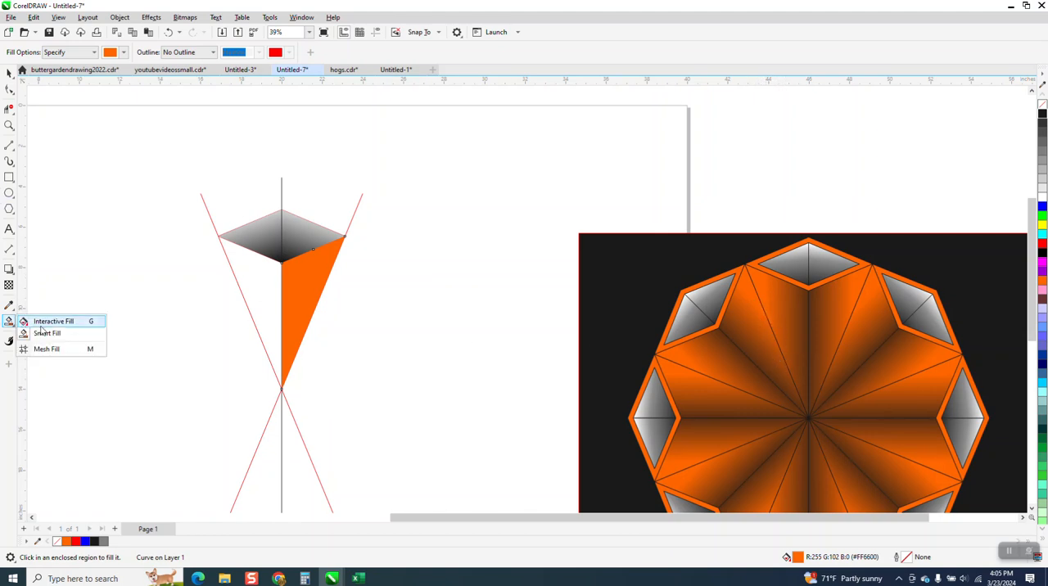
left_click(52, 322)
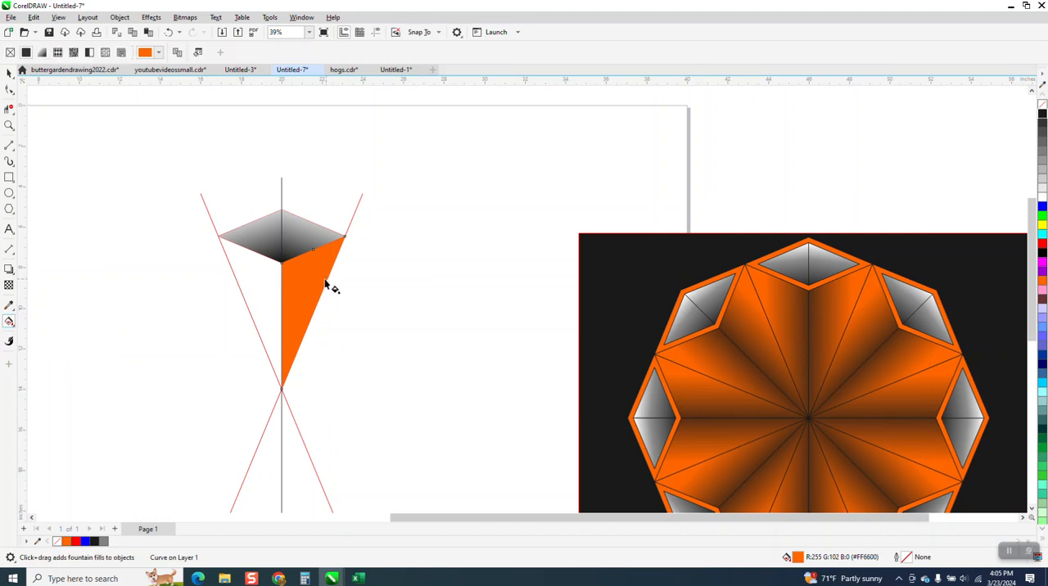
left_click_drag(323, 279, 253, 292)
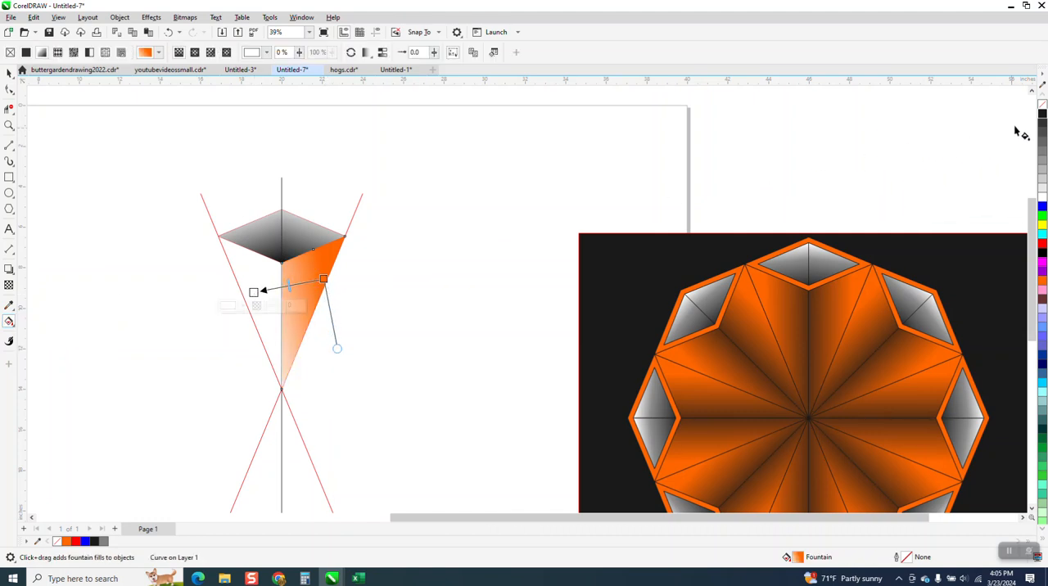
left_click_drag(1042, 115, 253, 293)
mouse_move(322, 282)
left_mouse_down()
mouse_move(332, 293)
mouse_move(316, 292)
left_mouse_up()
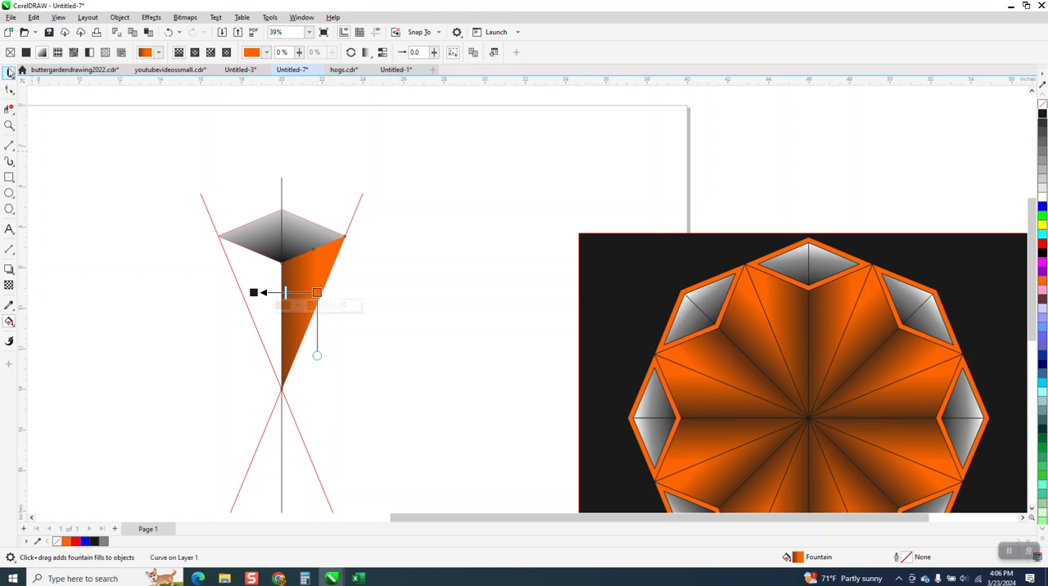
- Mirror a copy of the shaded orange wedge half onto the other side of the vertical line
left_click(9, 72)
left_click(323, 281)
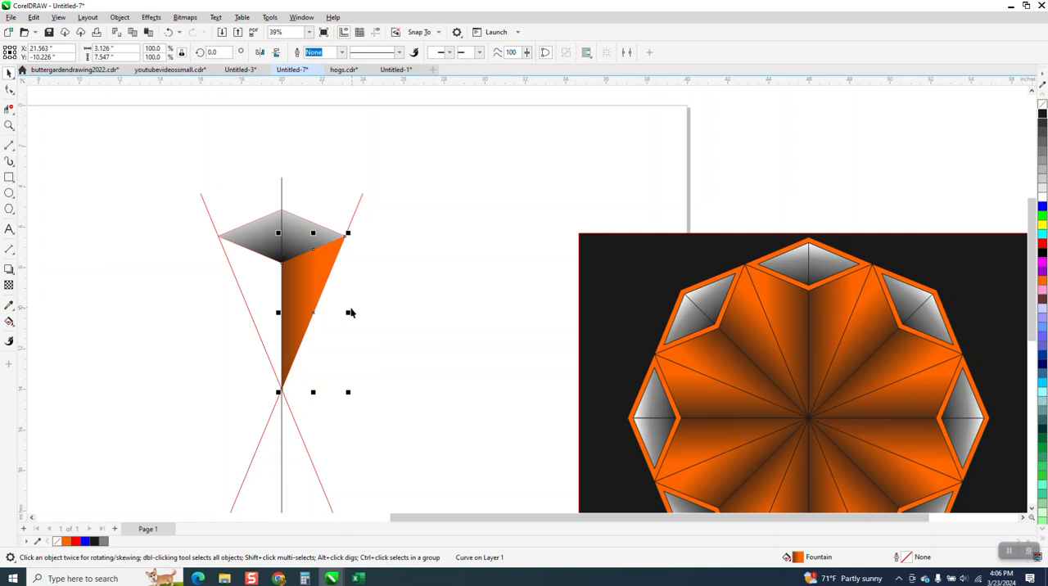
left_click_drag(351, 312, 260, 311)
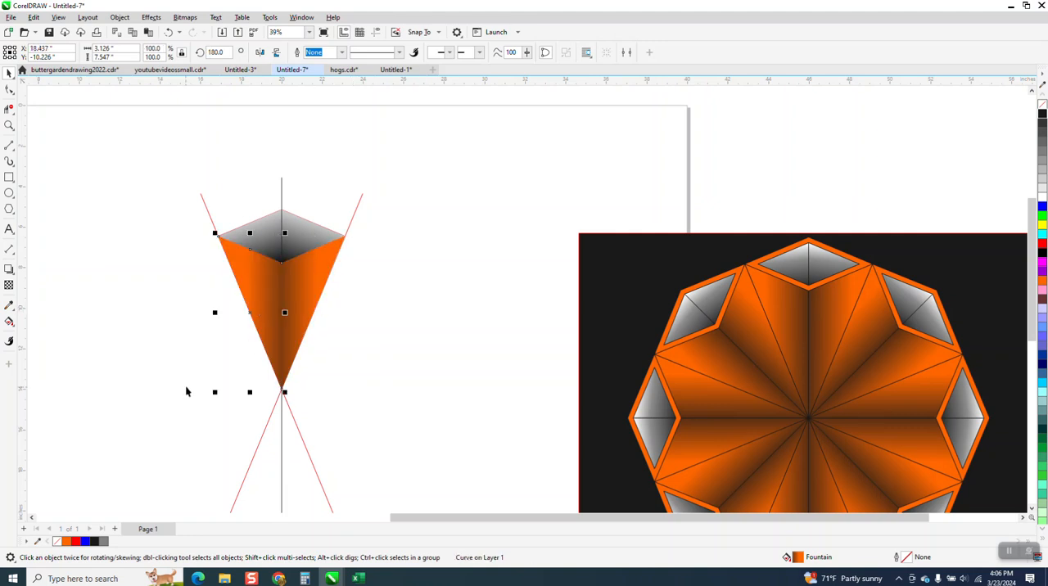
left_click(382, 348)
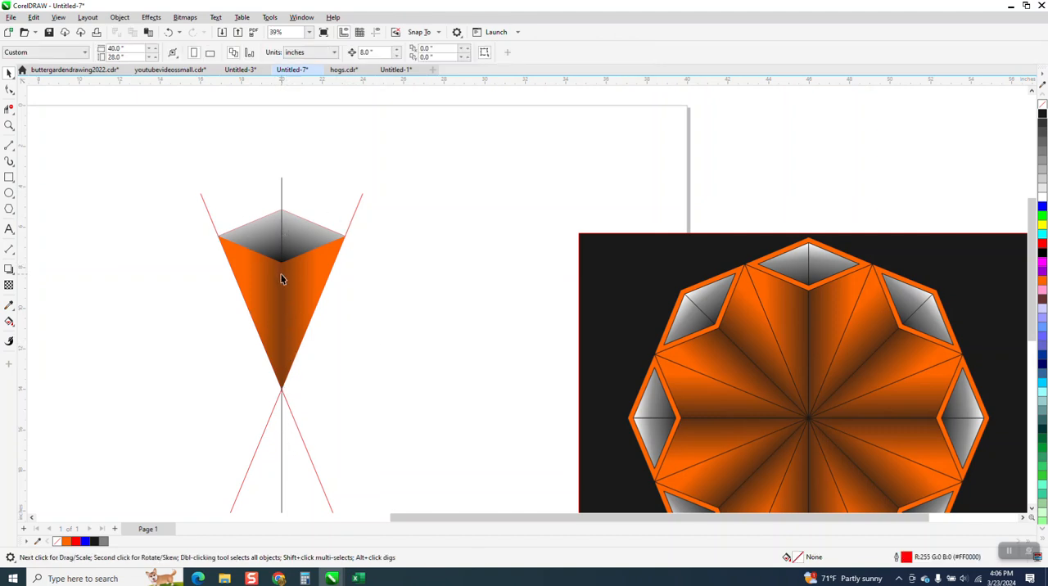
- Bring the vertical line to the front of the page, over the orange wedge
left_click(281, 197)
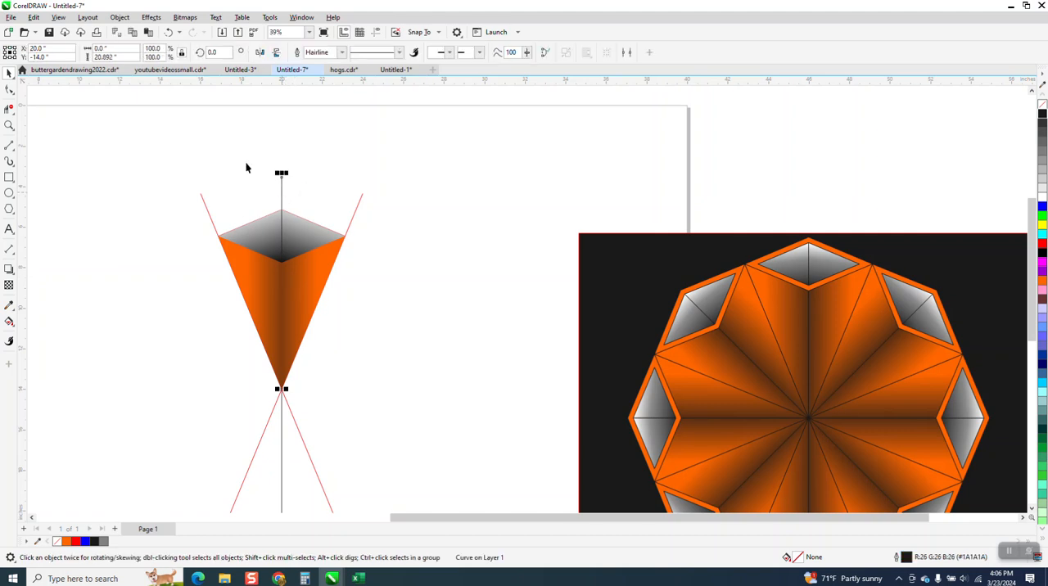
left_click(119, 17)
mouse_move(147, 193)
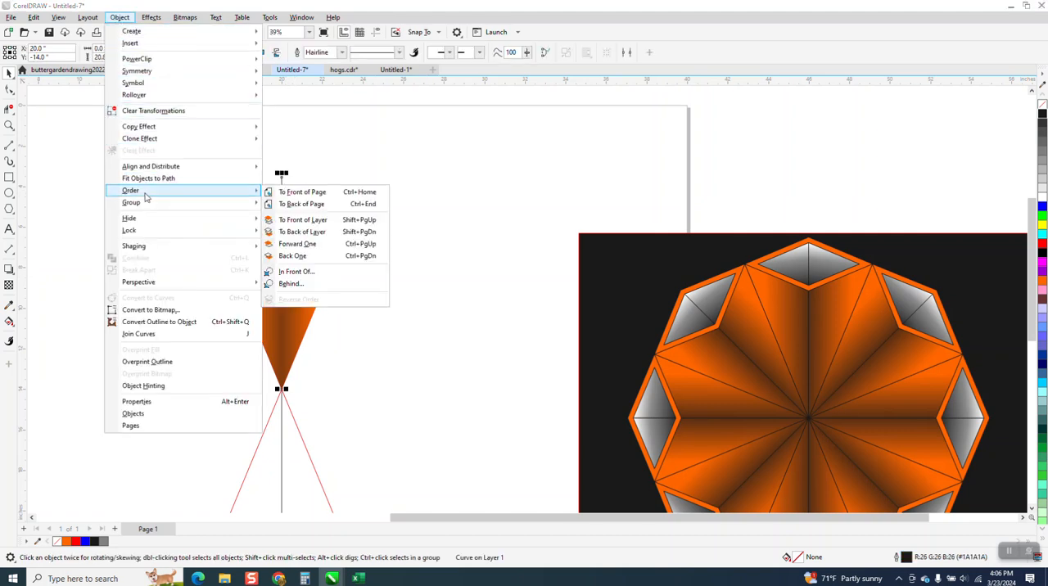
left_click(298, 193)
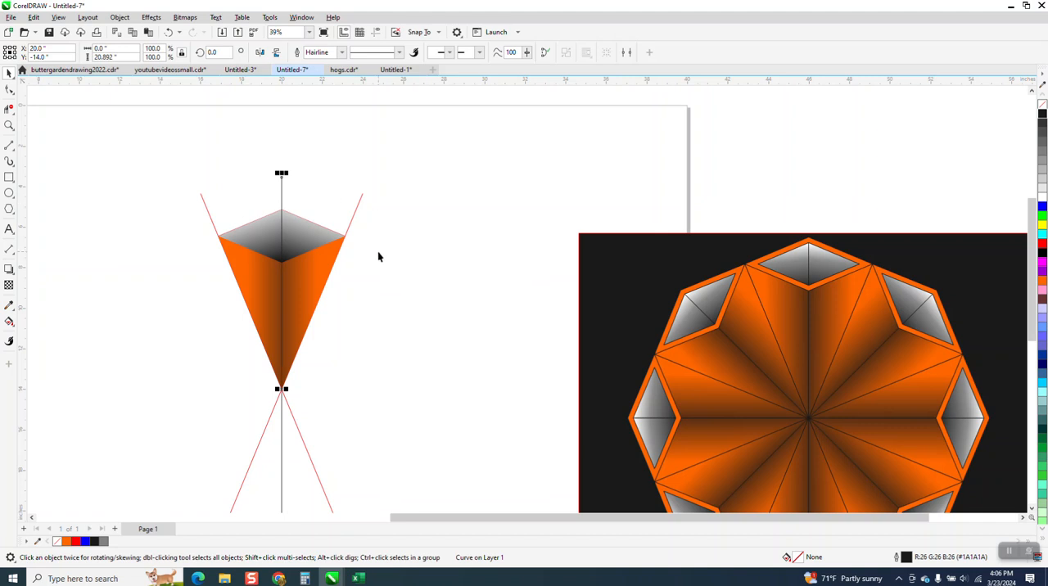
scroll(378, 250, "down", 3)
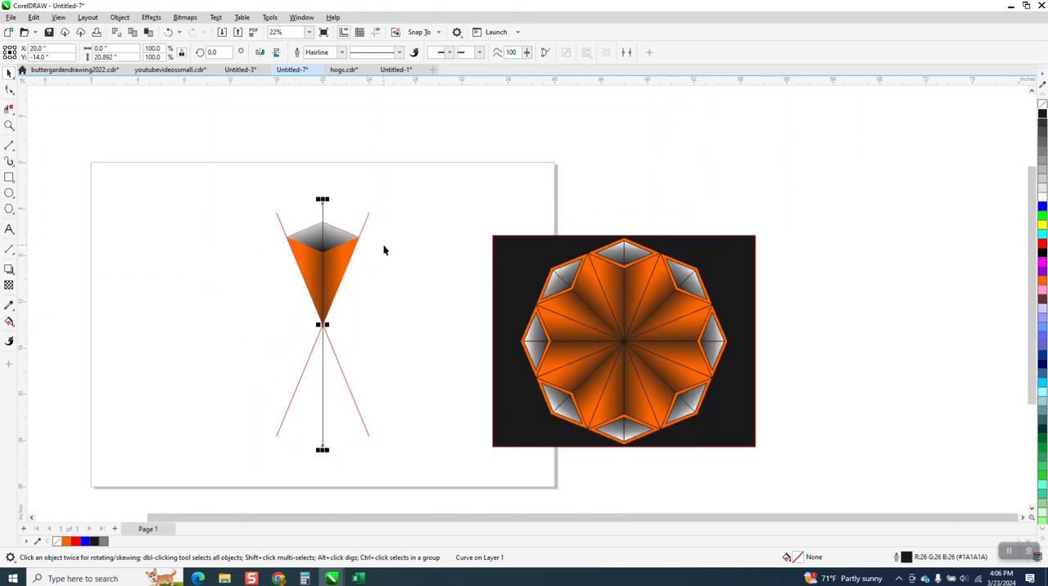
- Delete the two slanted red guide lines crossing at the wedge's tip
left_click(369, 269)
left_click(365, 222)
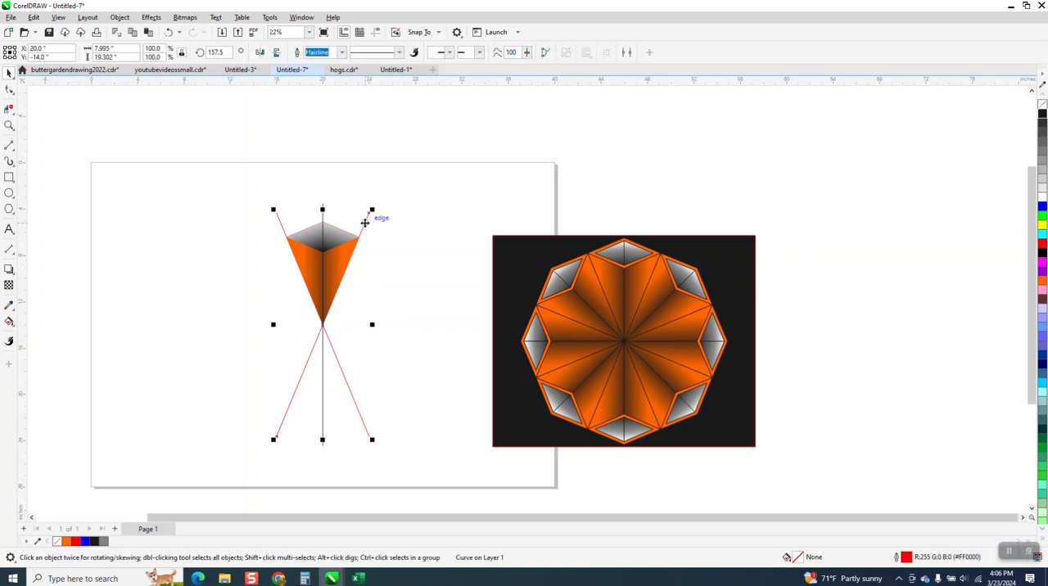
key("Delete")
left_click(275, 220)
key("Delete")
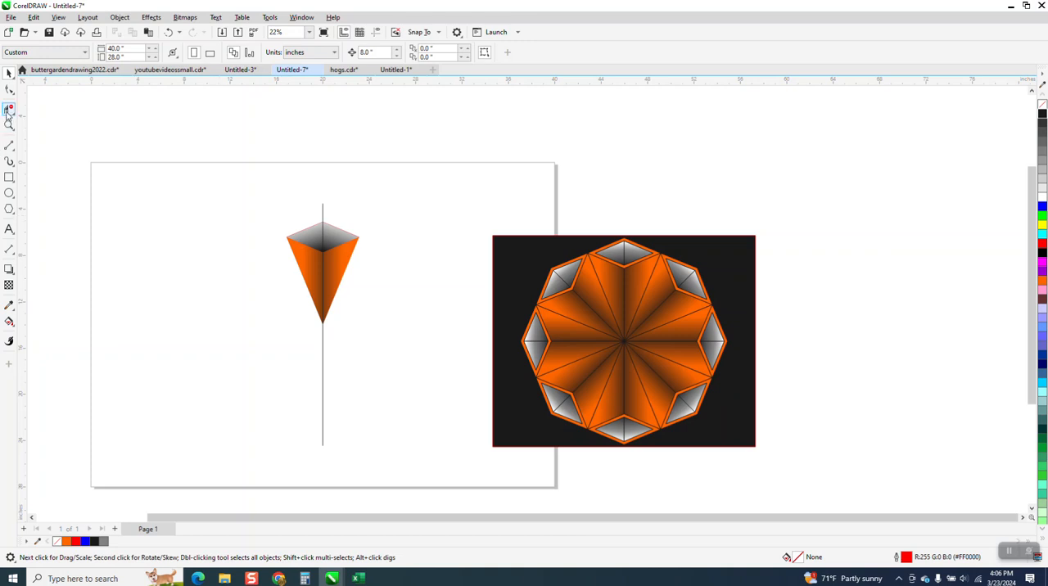
- Remove the part of the vertical line outside the diamond and wedge with Virtual Segment Delete
left_click(9, 110)
left_click(324, 341)
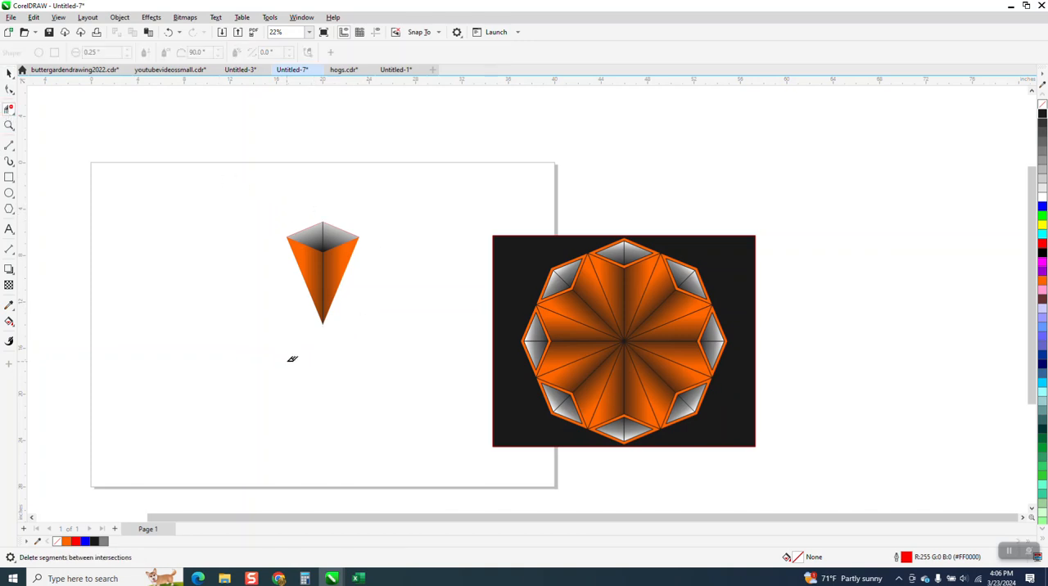
left_click(9, 73)
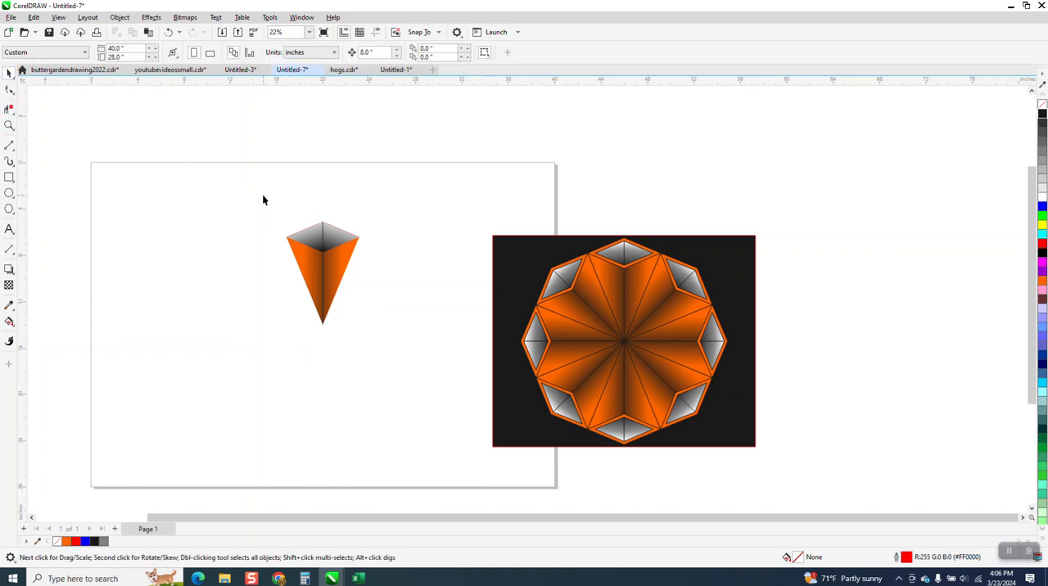
- Group the whole diamond and wedge segment and place its rotation centre at the wedge's lower tip
left_click_drag(263, 198, 464, 365)
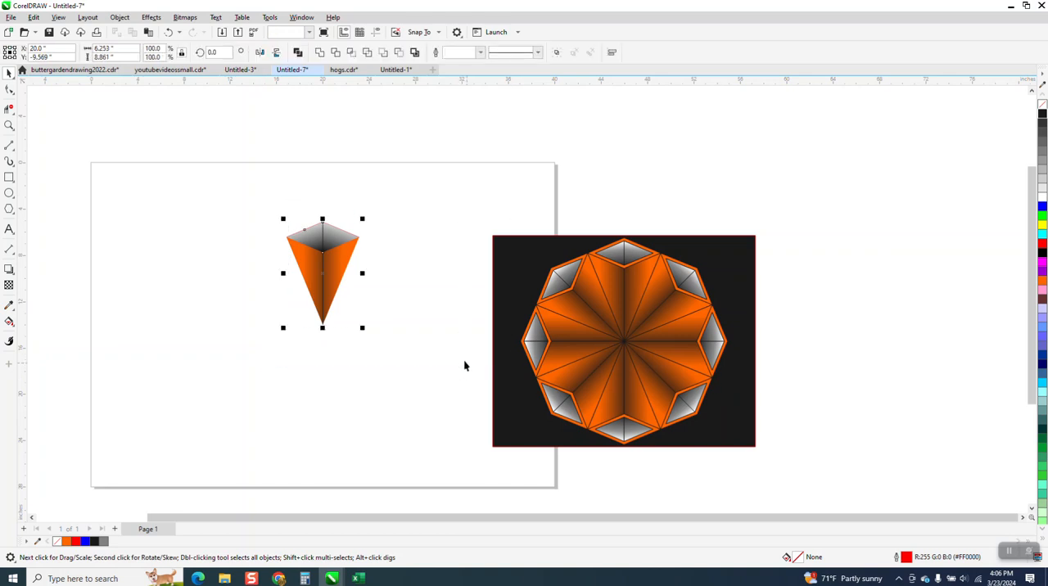
key("ctrl+g")
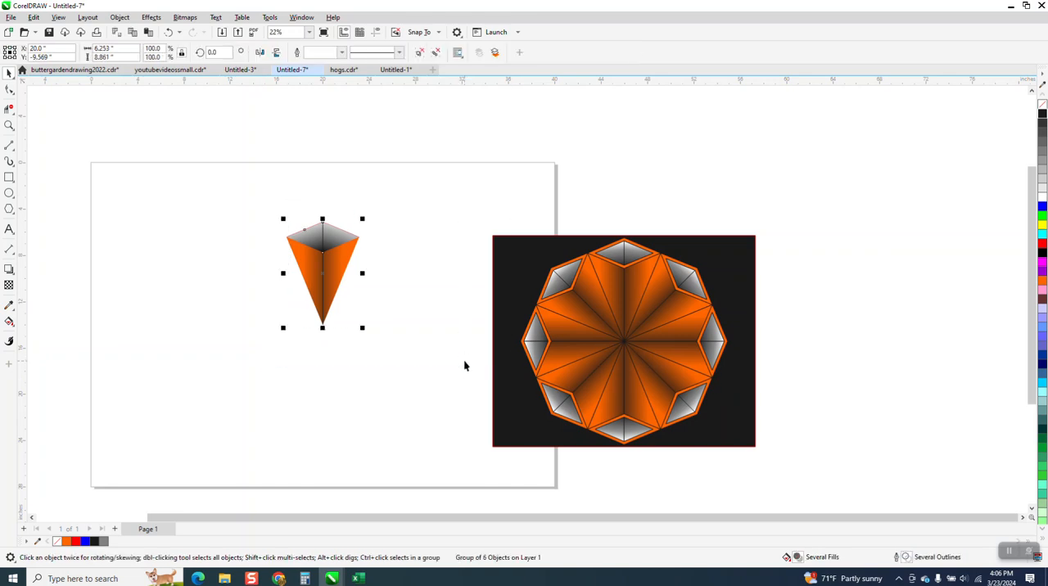
left_click(327, 258)
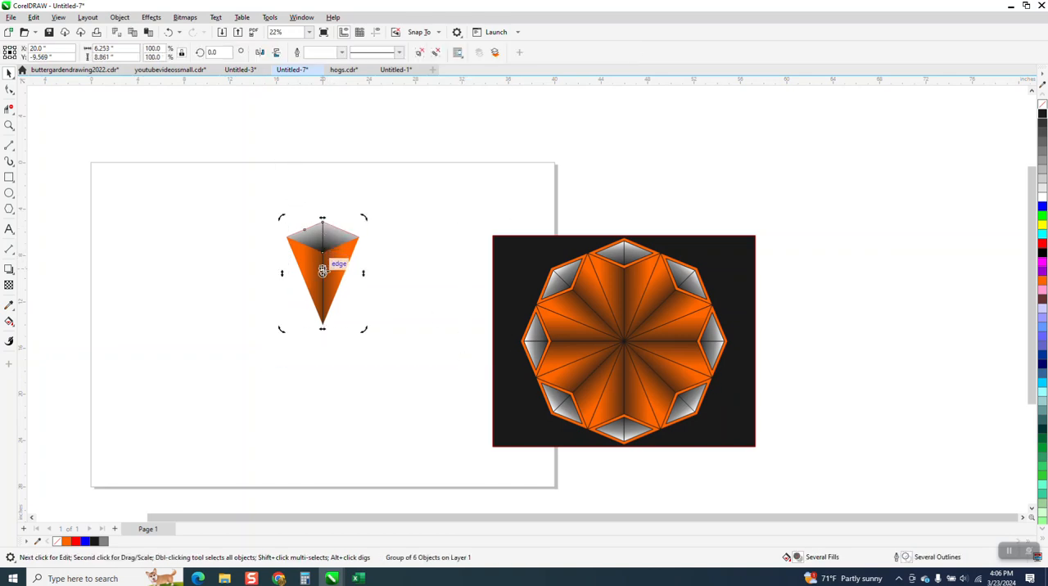
left_click_drag(323, 271, 322, 325)
- Rotate copies of the segment about its tip in 45-degree increments to complete the eight-fold ring
left_click(213, 53)
type("4")
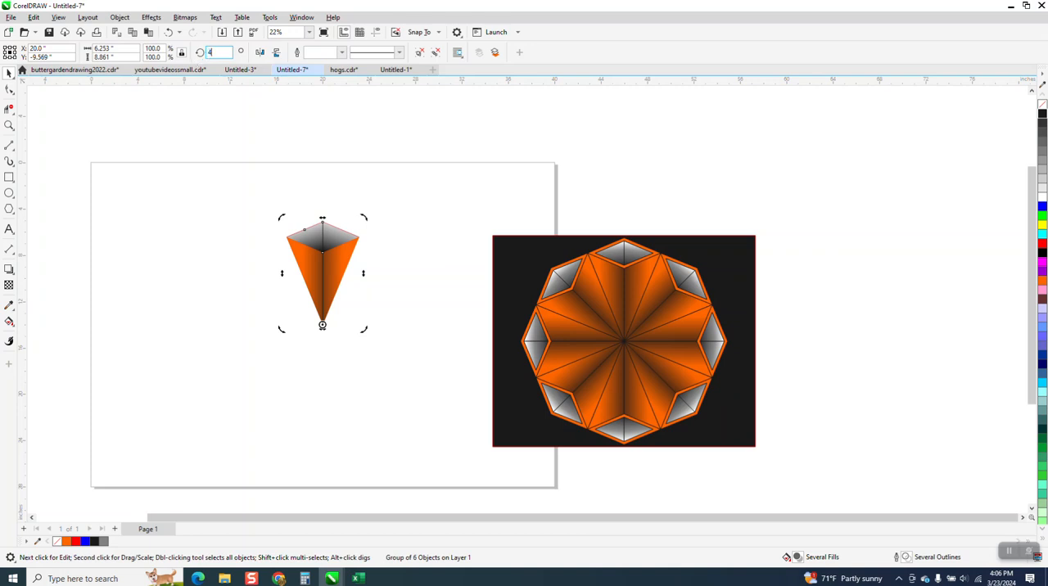
key("Return")
key("ctrl+r")
key("ctrl+r")
key("ctrl+r")
key("ctrl+r")
key("ctrl+r")
key("ctrl+r")
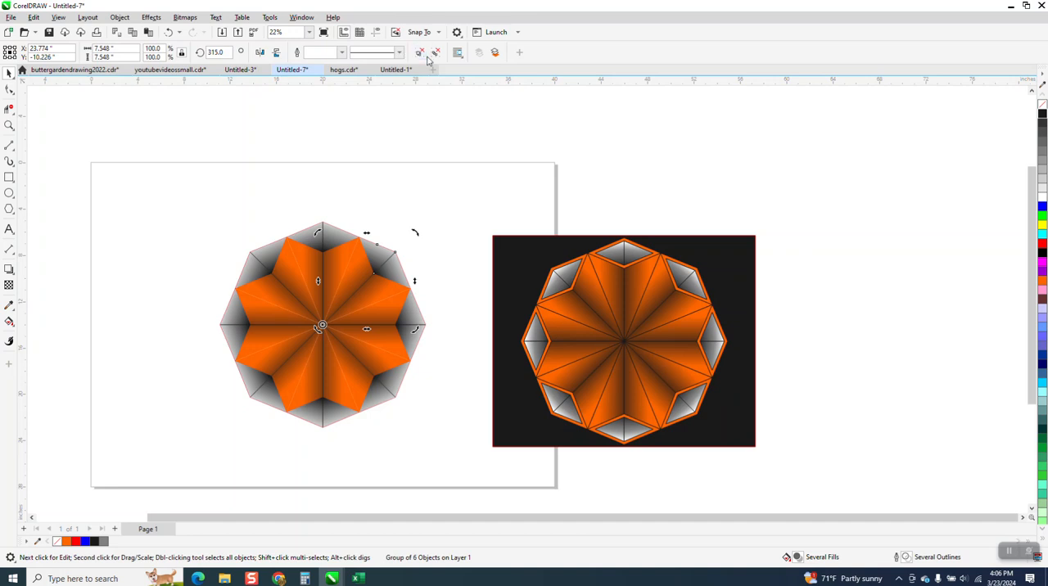
left_click(422, 149)
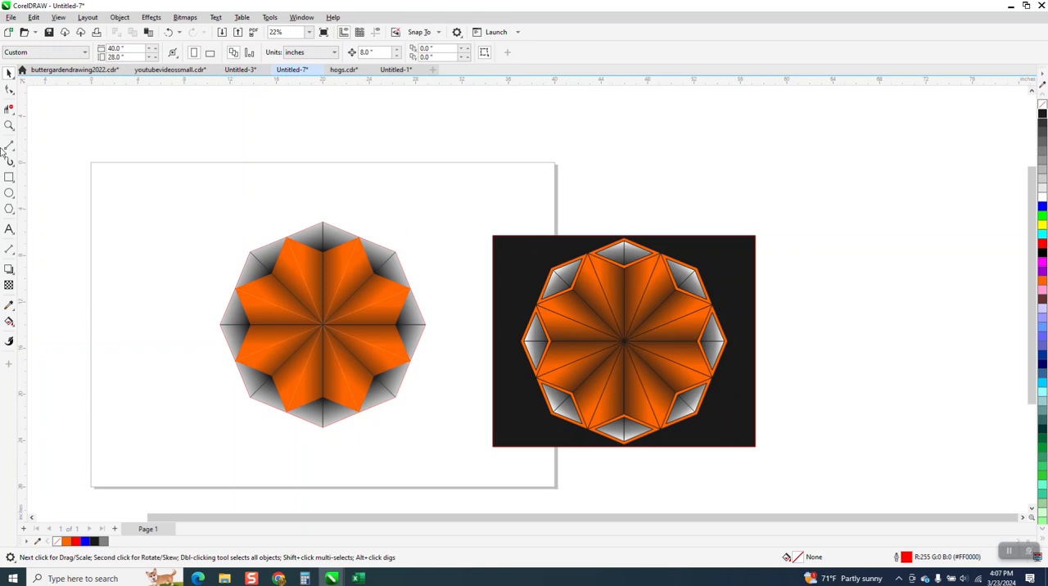
- Give all eight segments of the ring a 90% Black (#1A1A1A) outline
left_click(9, 125)
left_click_drag(206, 201, 814, 449)
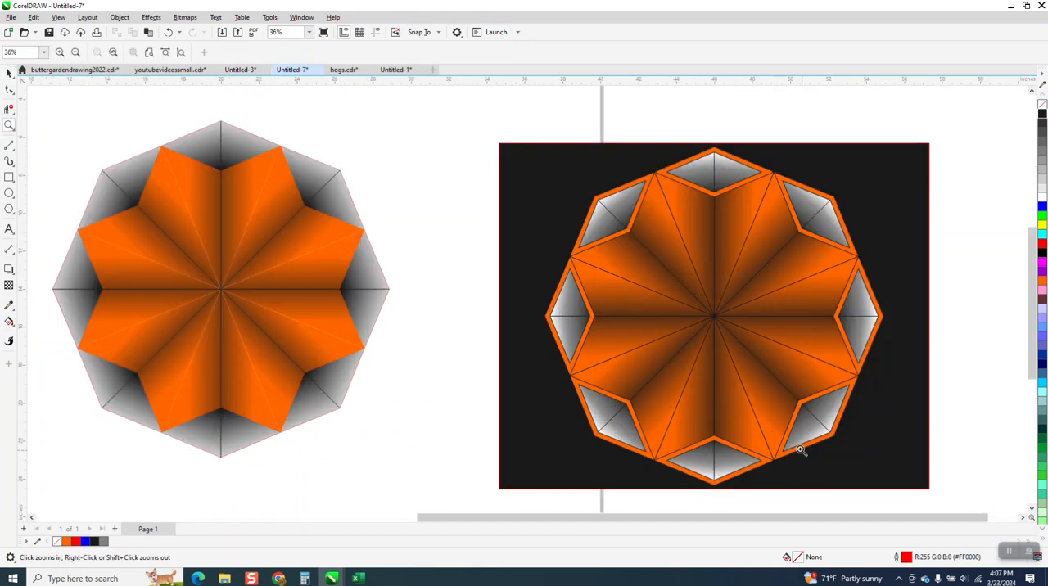
left_click(9, 73)
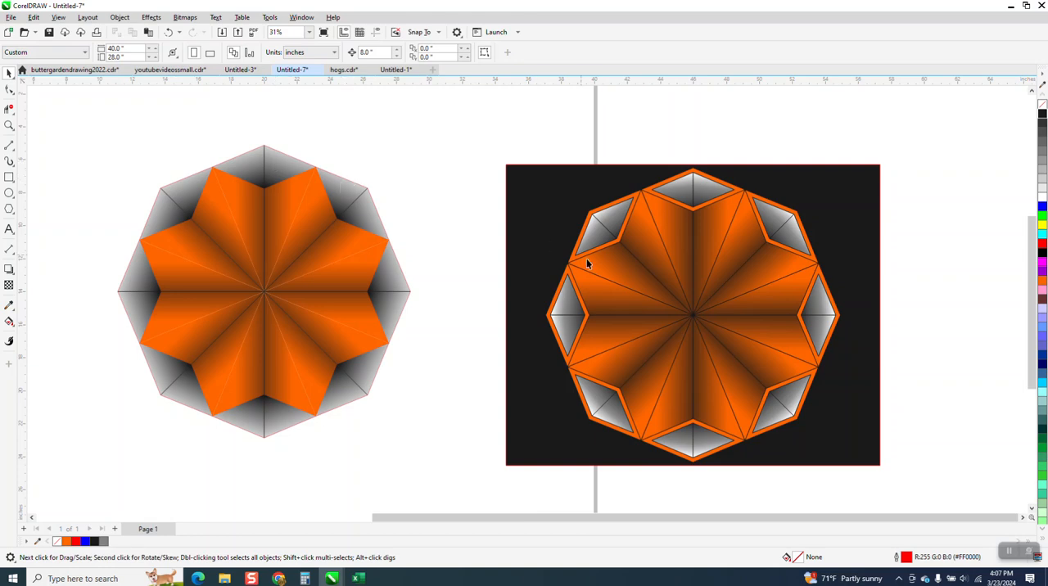
left_click(222, 192)
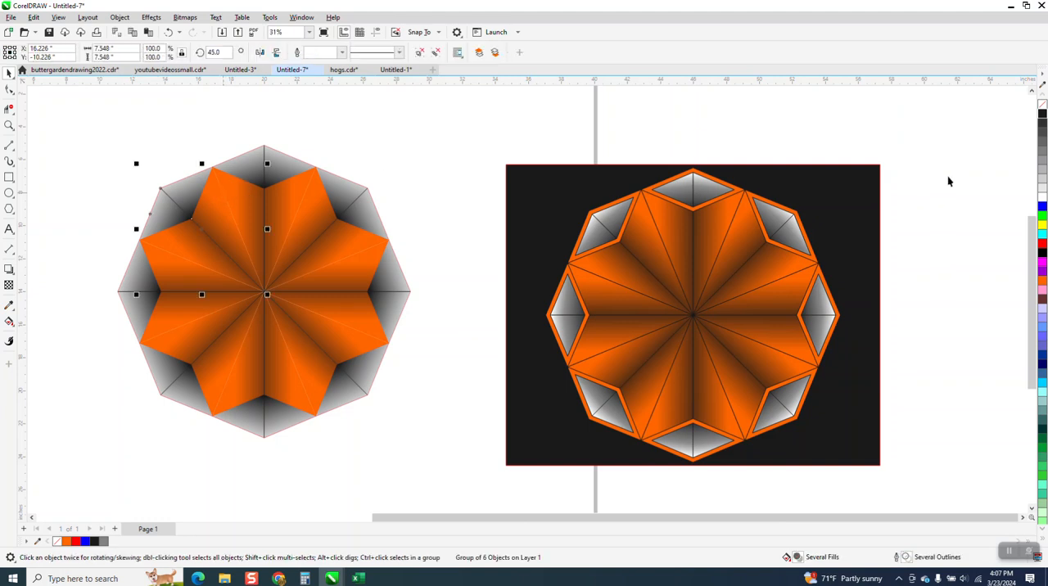
right_click(1044, 121)
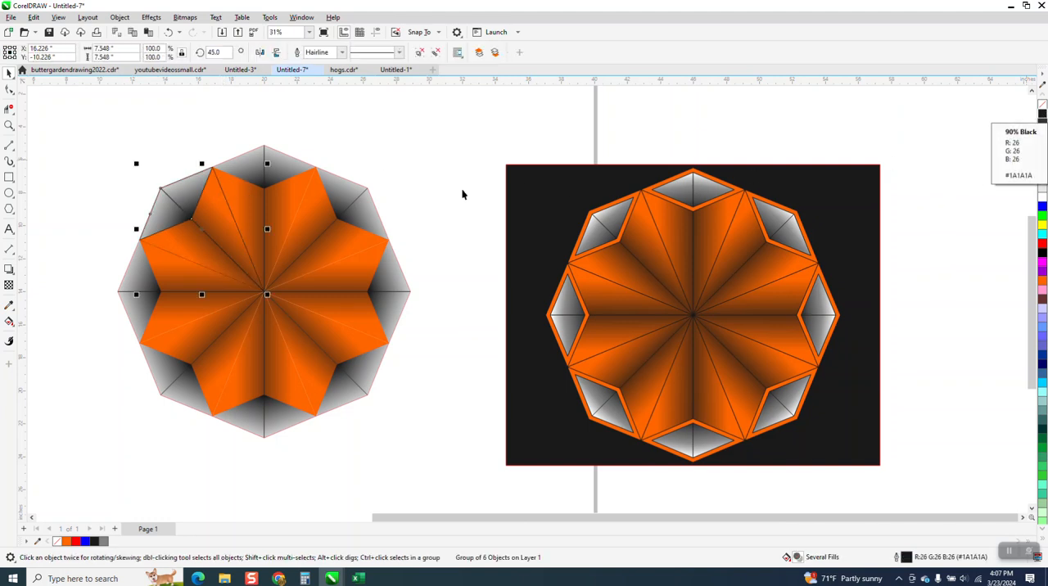
left_click_drag(87, 125, 446, 465)
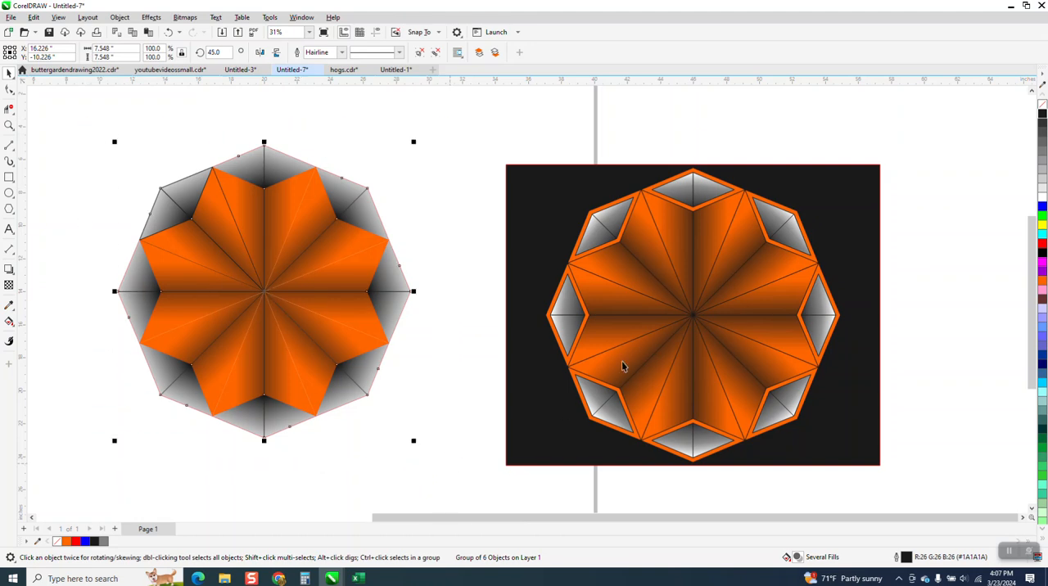
right_click(1043, 119)
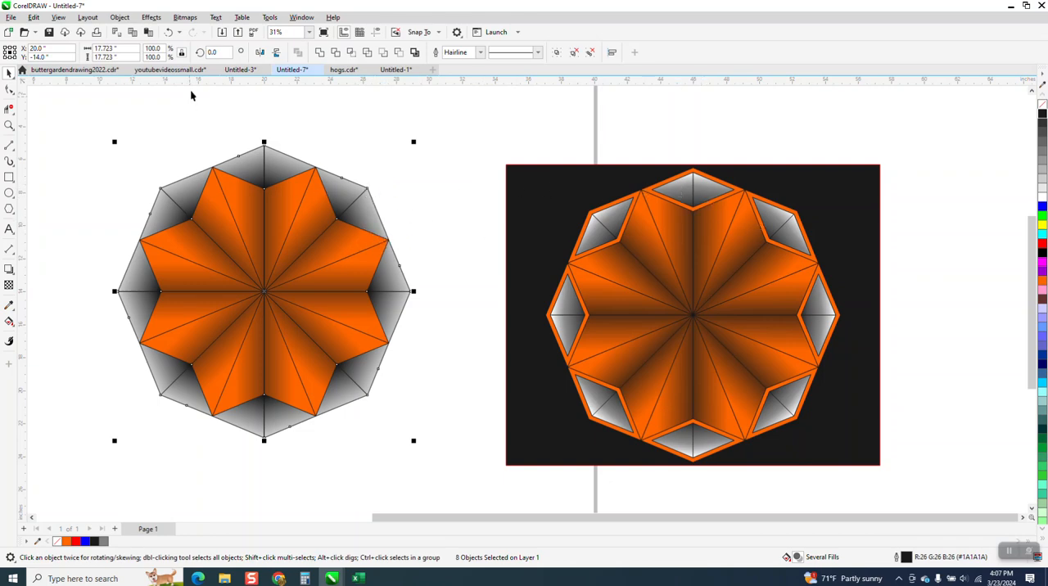
left_click_drag(446, 264, 442, 295)
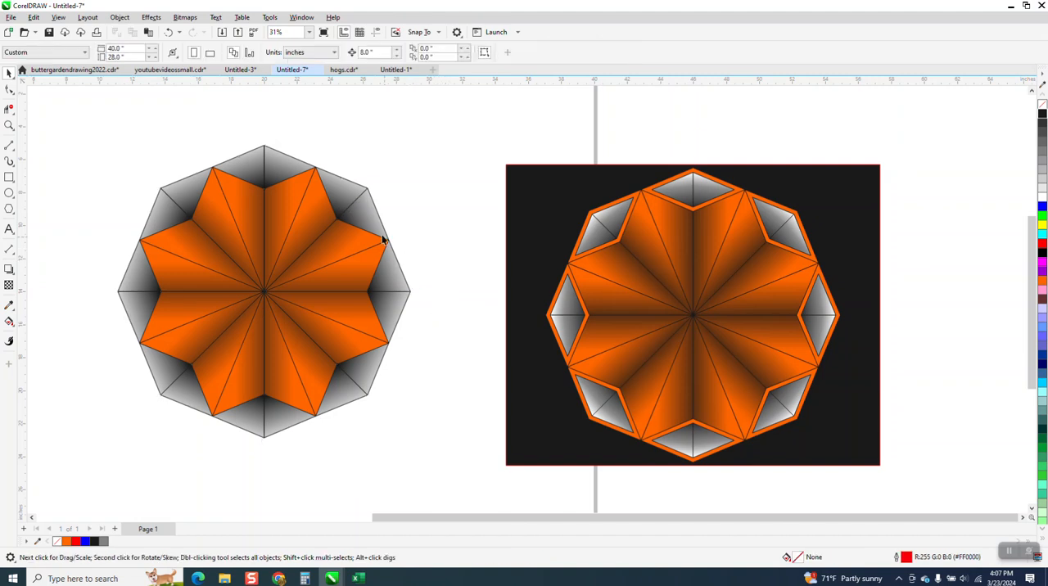
- Delete every rotated copy in the ring, keeping only the original top segment
left_click_drag(336, 169, 385, 383)
left_click_drag(351, 171, 431, 428)
key("Delete")
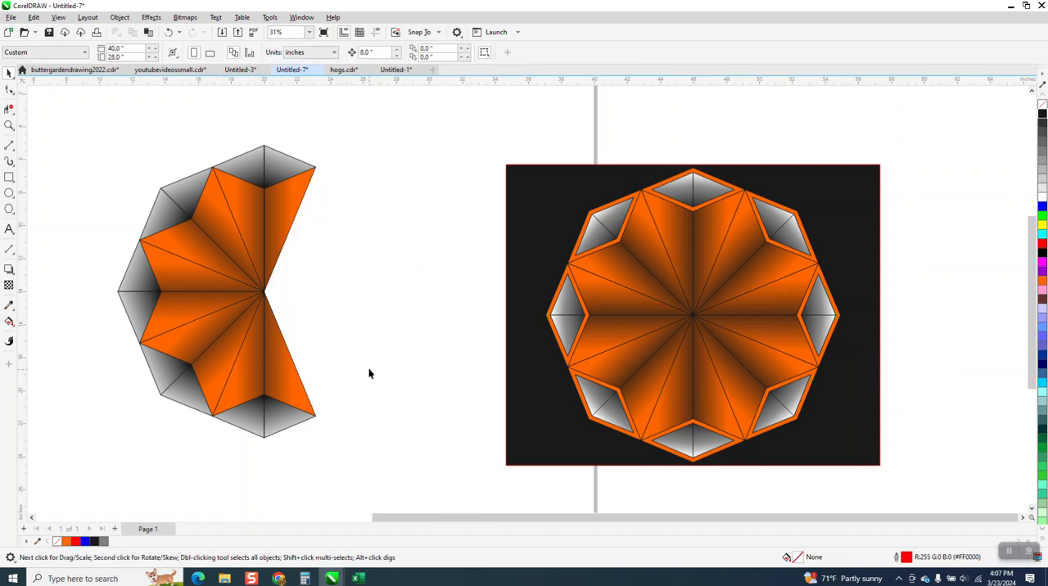
left_click_drag(388, 338, 44, 452)
key("Delete")
key("Delete")
- Ungroup the top diamond and wedge segment
left_click(264, 180)
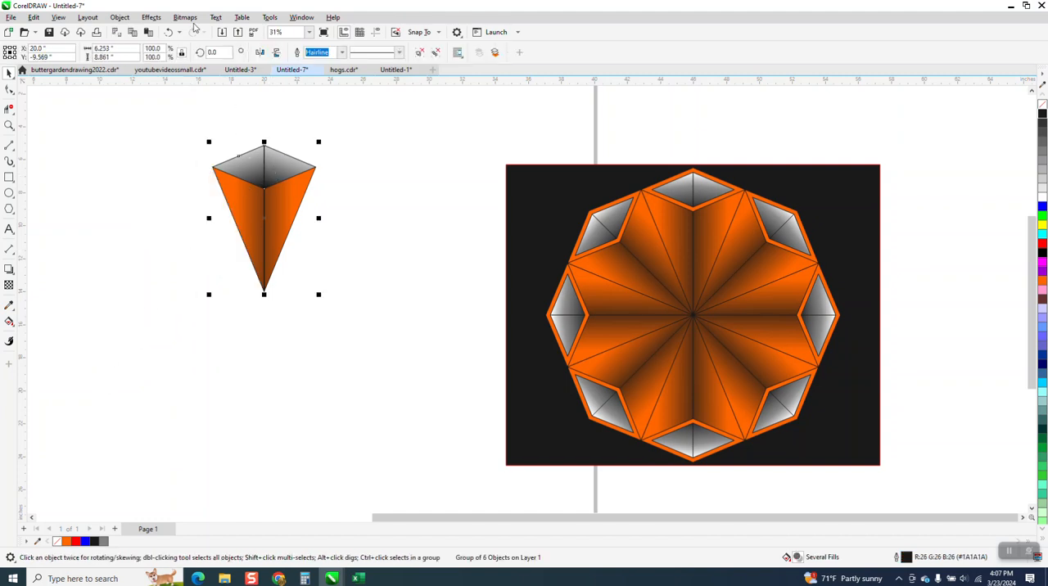
left_click(120, 17)
mouse_move(135, 202)
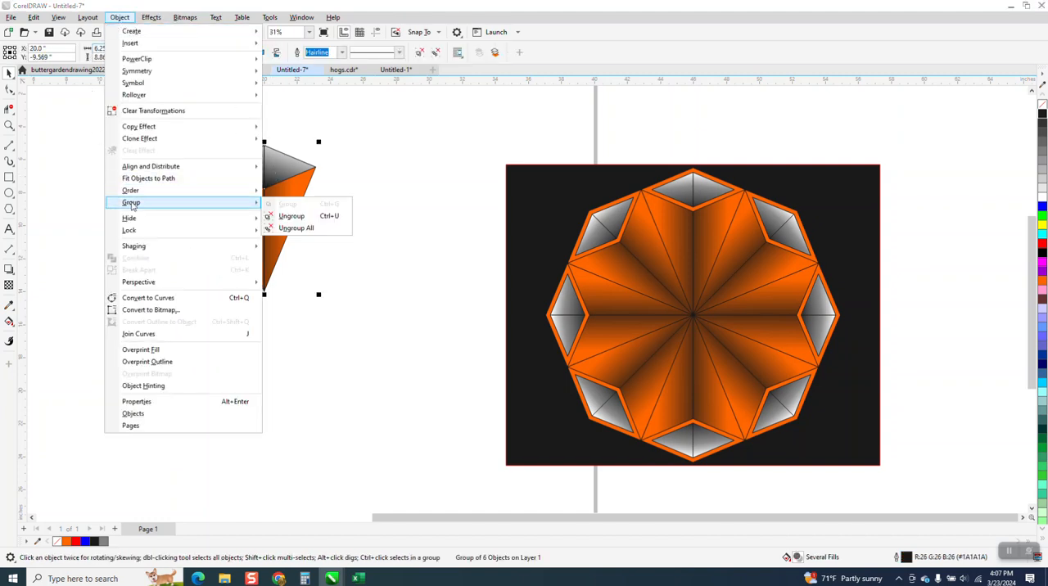
left_click(281, 214)
- Lighten the right half-diamond's gradient by moving its white start down to the half's upper edge
left_click(285, 161)
left_click(11, 324)
left_click(54, 323)
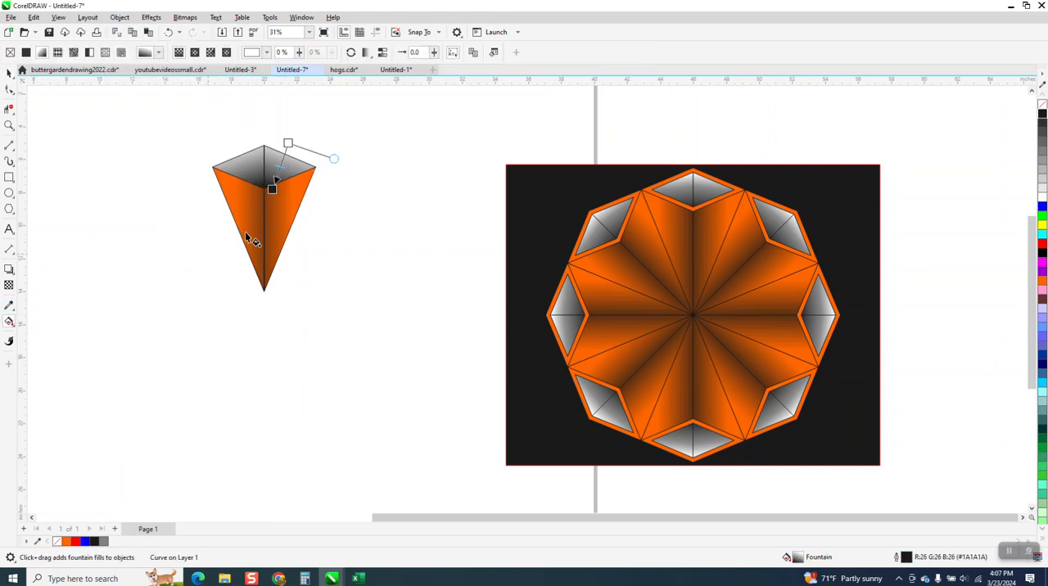
left_click_drag(288, 144, 286, 154)
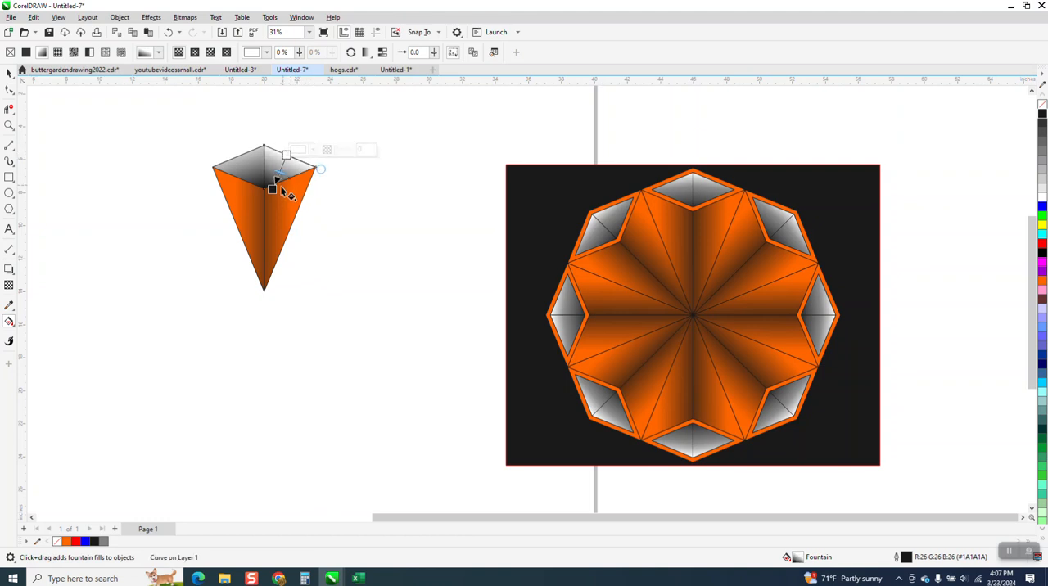
left_click(271, 192)
left_click(9, 73)
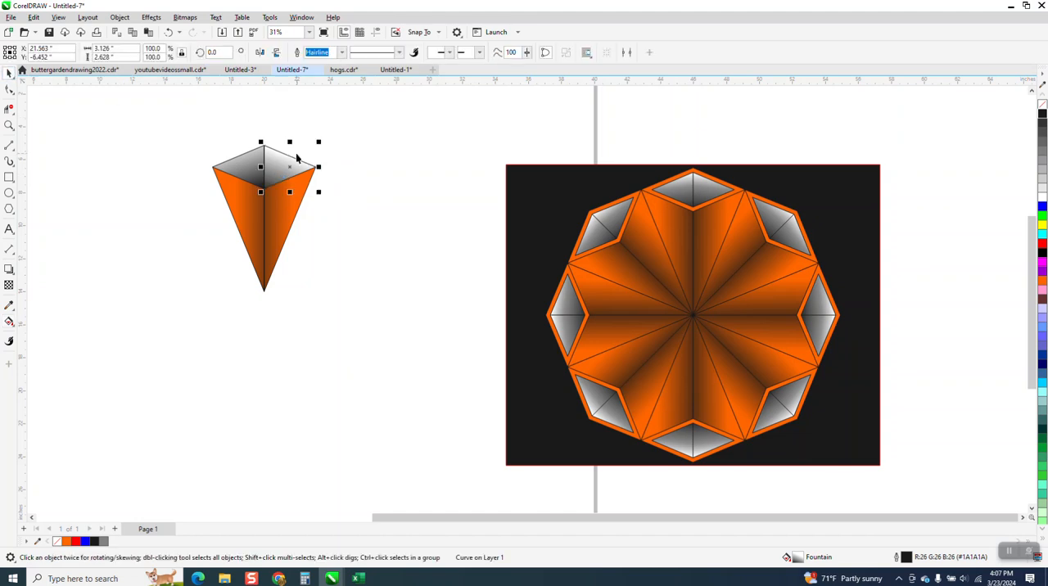
- Try to replace the diamond's left half with a mirrored copy of the lightened right half
left_click_drag(318, 166, 108, 180)
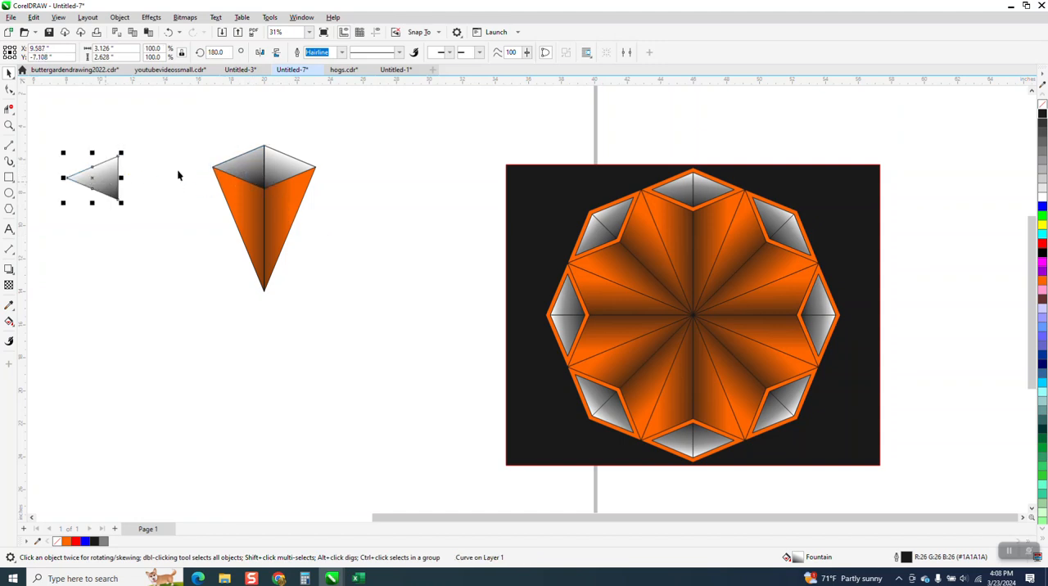
left_click(244, 168)
key("Delete")
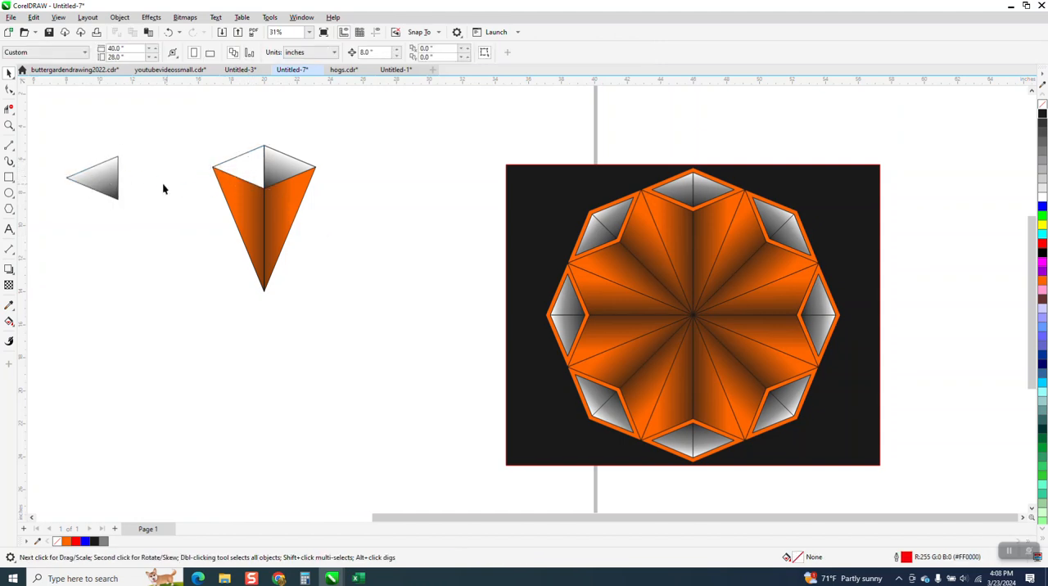
left_click(168, 32)
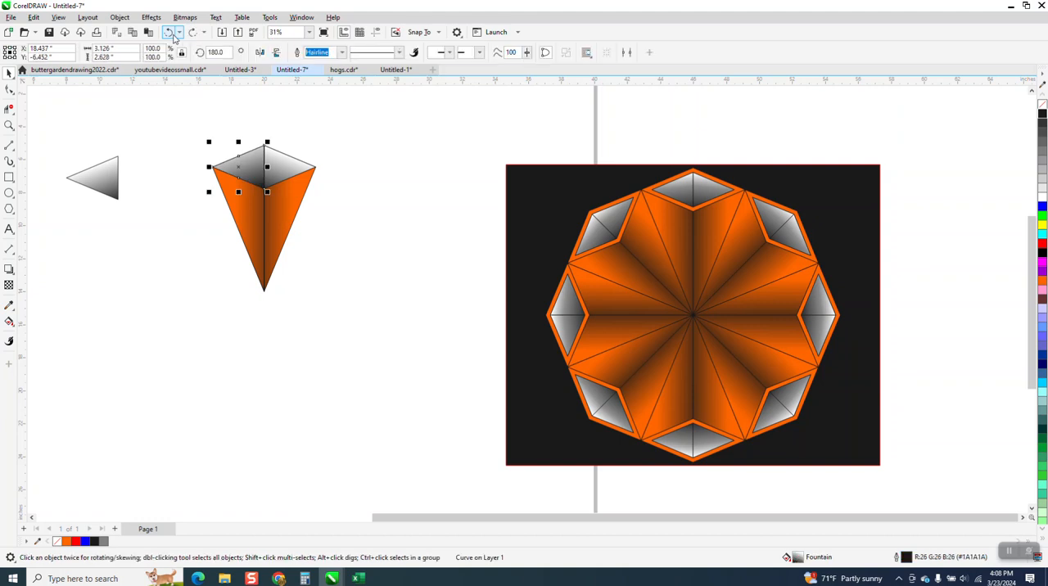
left_click(168, 32)
- Mirror the lightened right half-diamond onto the left side and delete the old darker left half
left_click(319, 146)
left_click(251, 166)
key("Left")
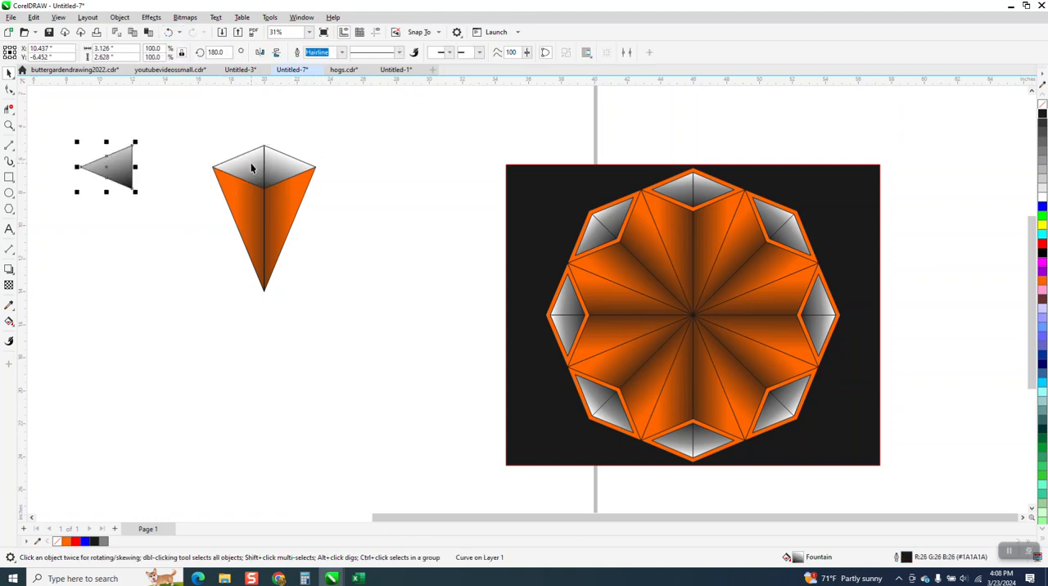
key("Delete")
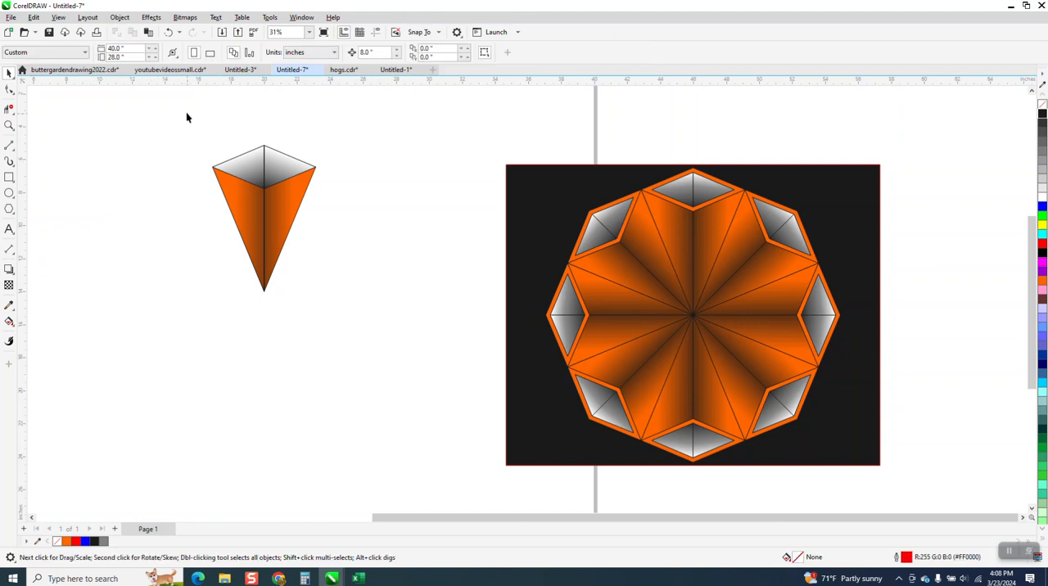
- Group the whole diamond and wedge segment and move its rotation center to the wedge's lower tip
left_click_drag(349, 308, 349, 298)
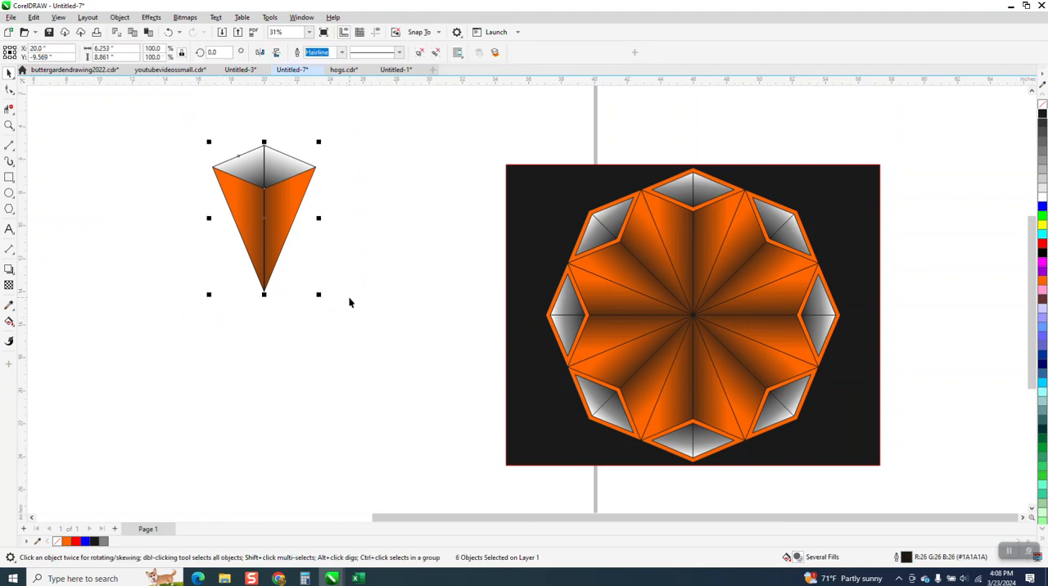
left_click(265, 219)
left_click_drag(266, 218, 264, 292)
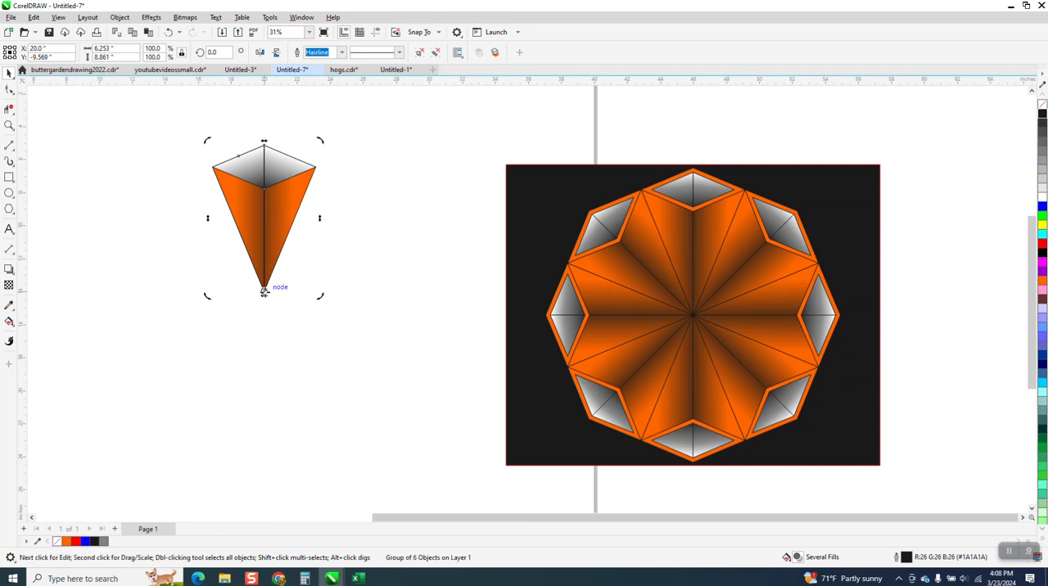
- Complete the eight-segment ring with copies of the grouped segment rotated at 45-degree intervals about the wedge tip
left_click(212, 52)
type("45")
key("ctrl+Return")
key("ctrl+r")
key("ctrl+r")
key("ctrl+r")
key("ctrl+r")
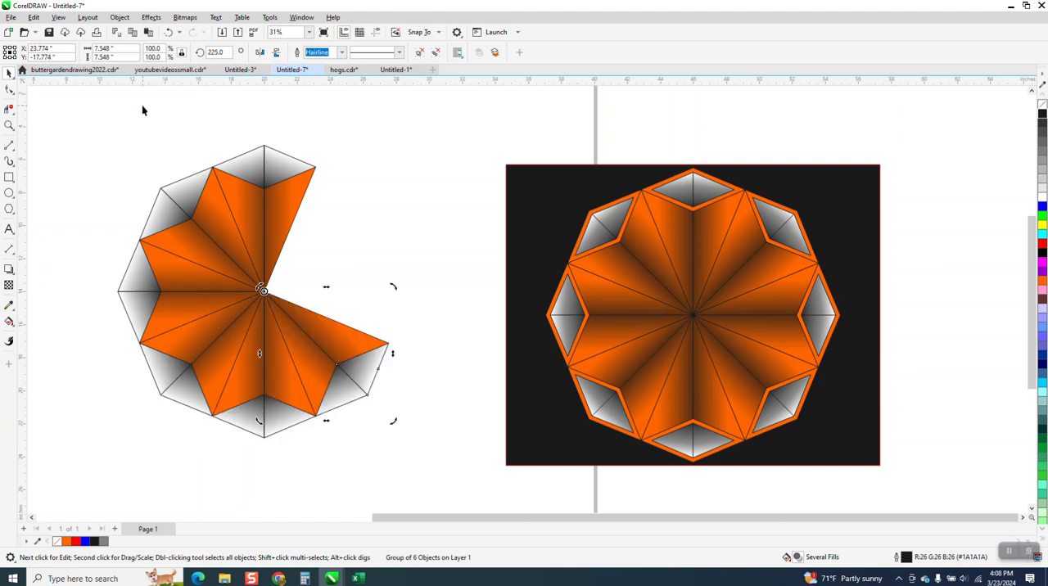
key("ctrl+r")
key("ctrl+r")
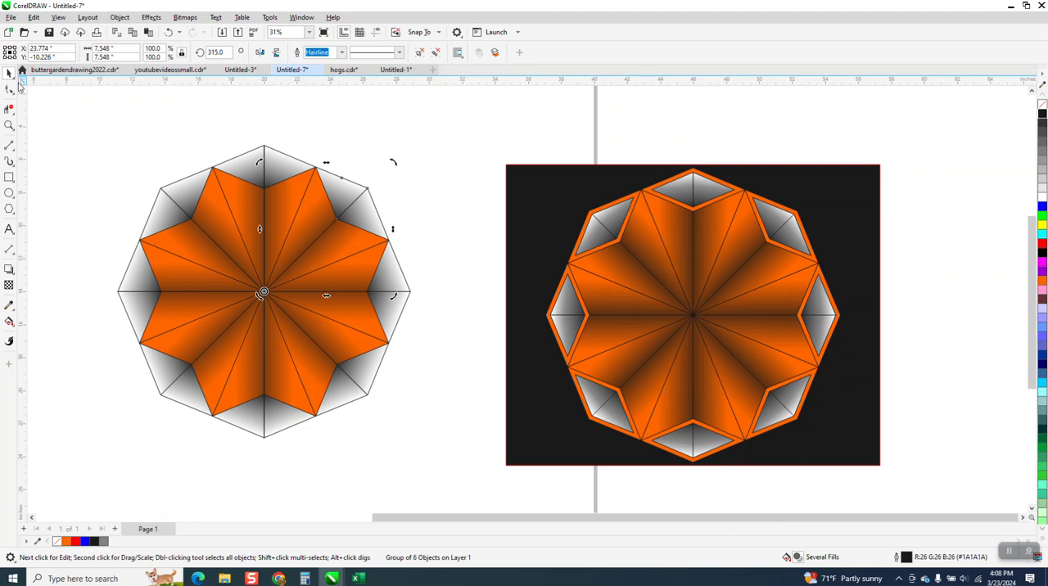
- Undo all the rotated copies, back to the single top segment
left_click(168, 32)
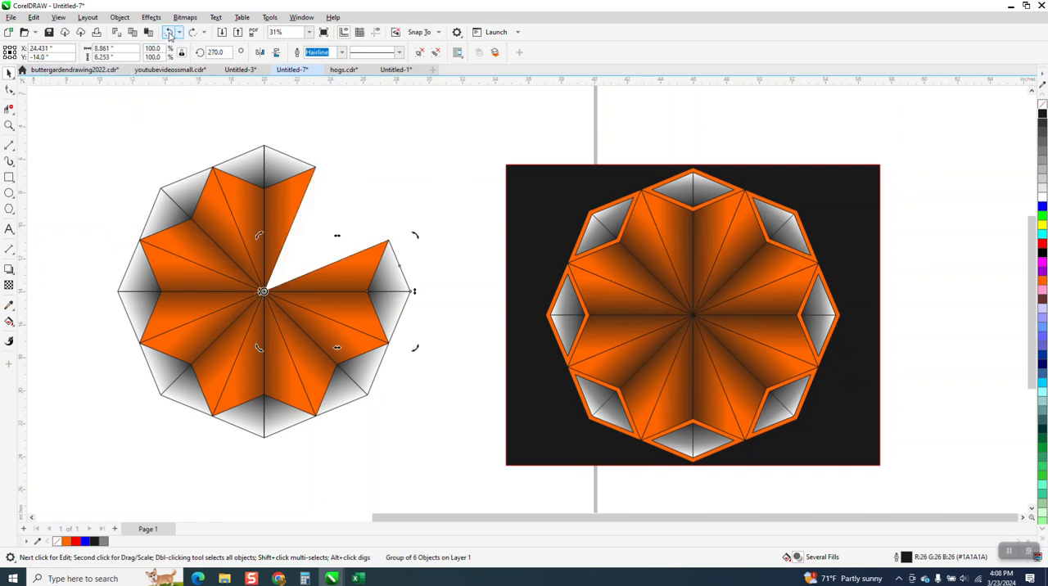
left_click(169, 32)
left_click(169, 32)
left_click(168, 32)
left_click(168, 32)
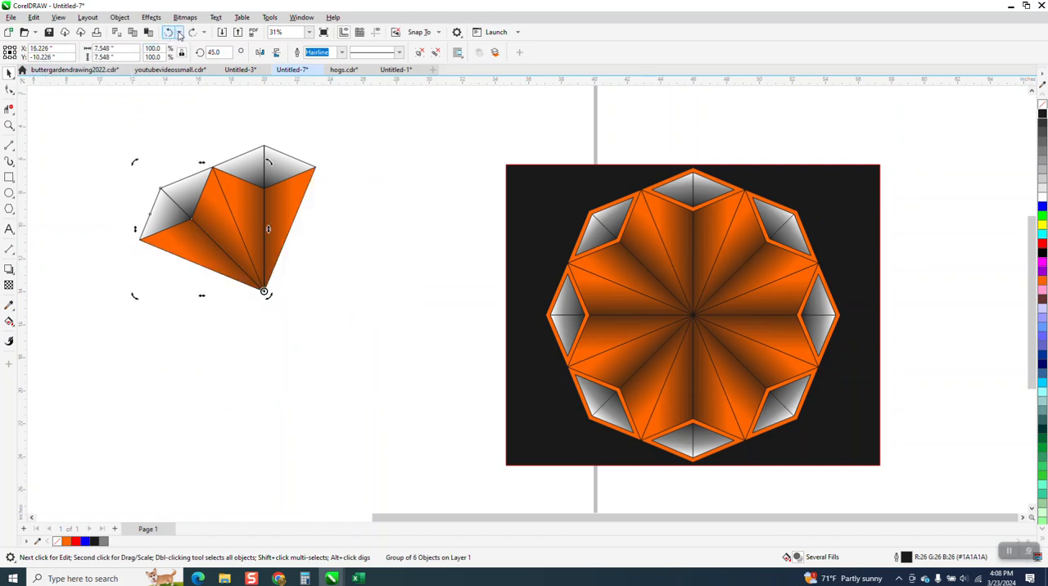
left_click(169, 32)
left_click(324, 118)
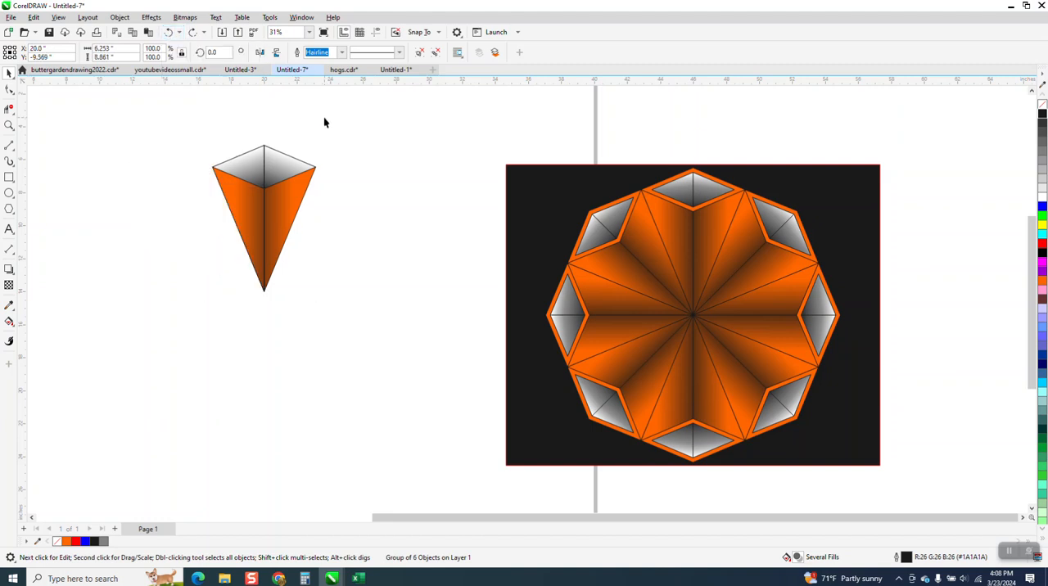
- Ungroup the diamond and wedge segment and clear the selection
left_click(277, 164)
key("Delete")
left_click(272, 169)
left_click(115, 22)
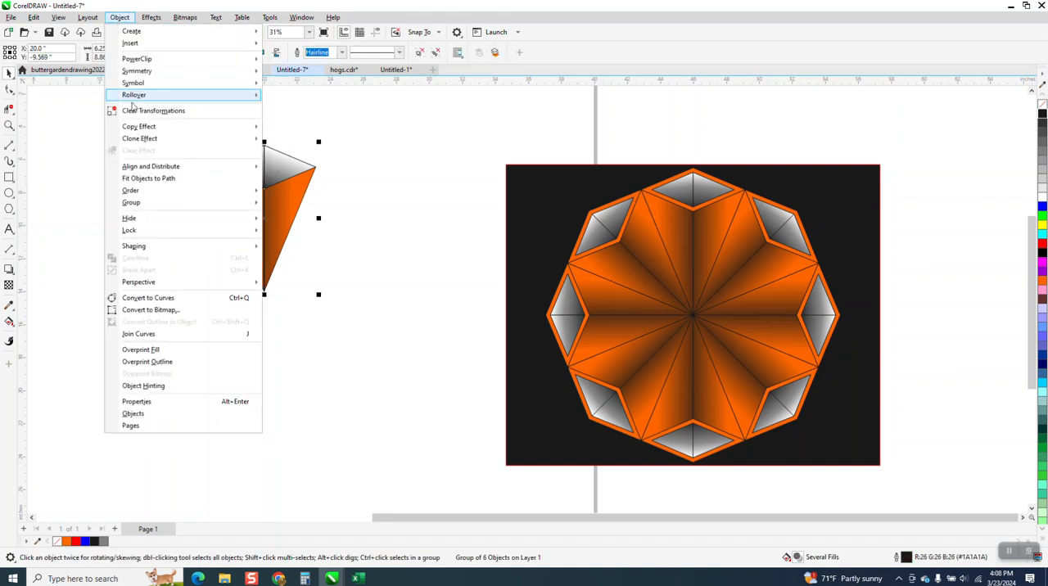
mouse_move(176, 205)
left_click(283, 217)
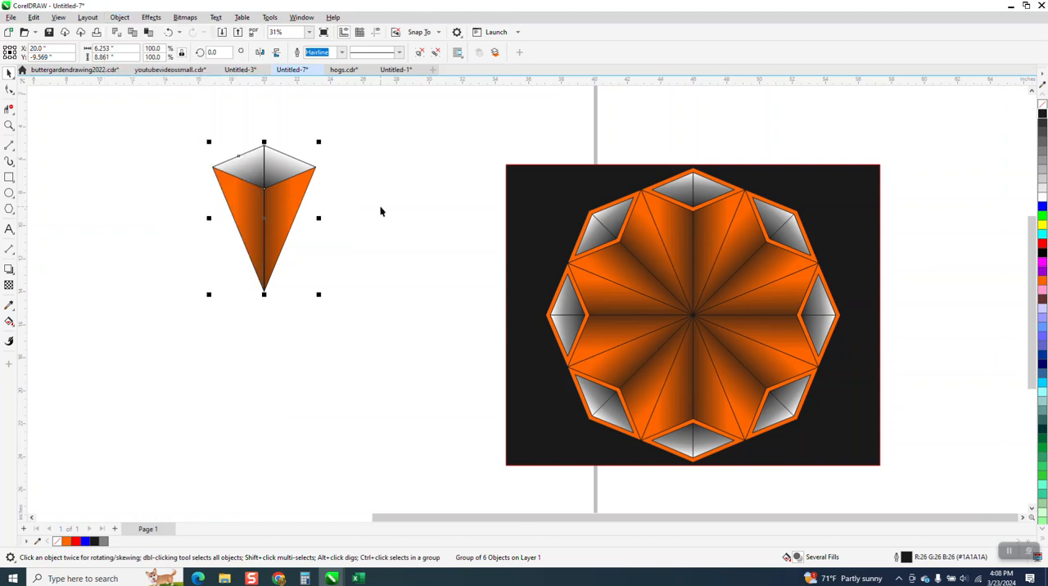
left_click(381, 210)
- Delete both gradient halves of the diamond and move the vertical center line 8 inches to the left of the segment
left_click(274, 167)
key("Delete")
left_click(255, 170)
key("Delete")
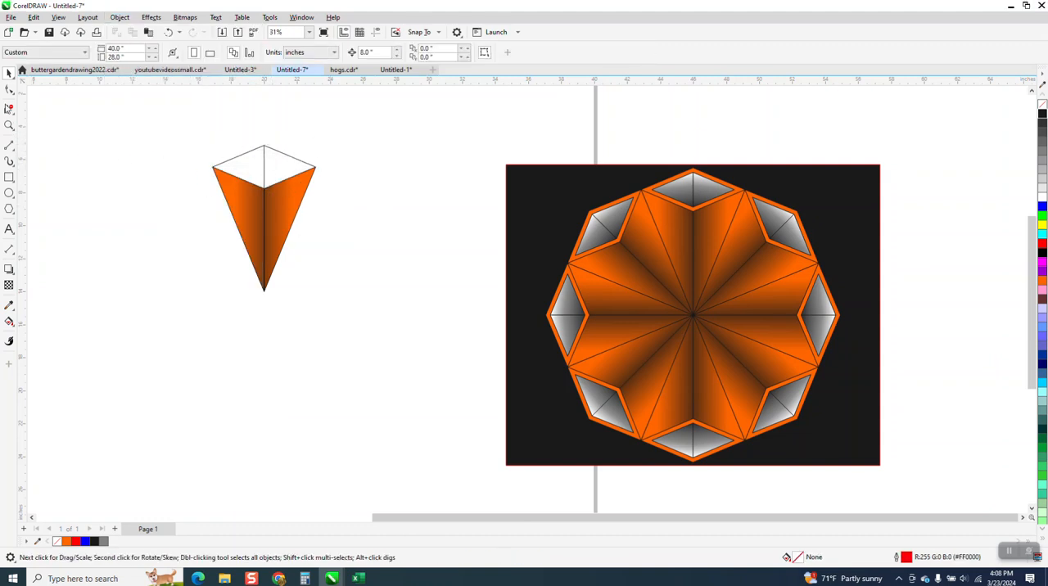
left_click(263, 162)
key("Left")
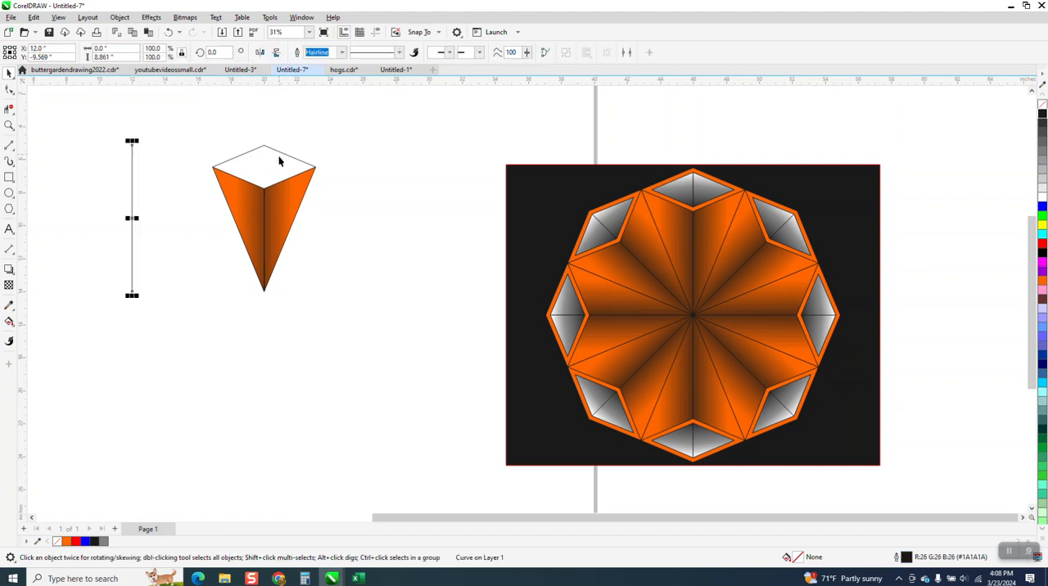
- Create a whole diamond with Smart Fill and place it 8 inches to the right, unfilled with a 90% Black outline
left_click(10, 322)
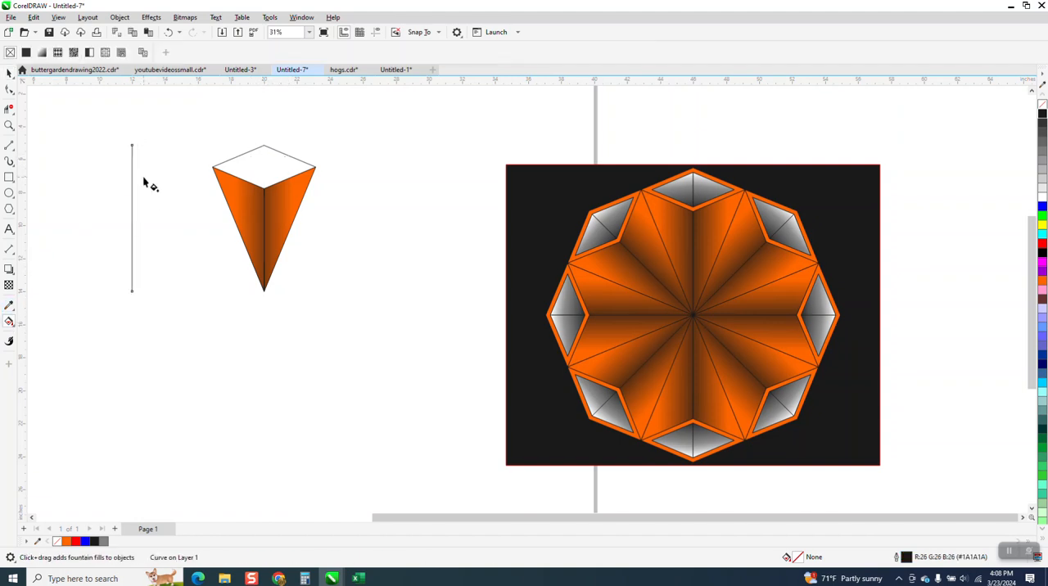
left_click(15, 329)
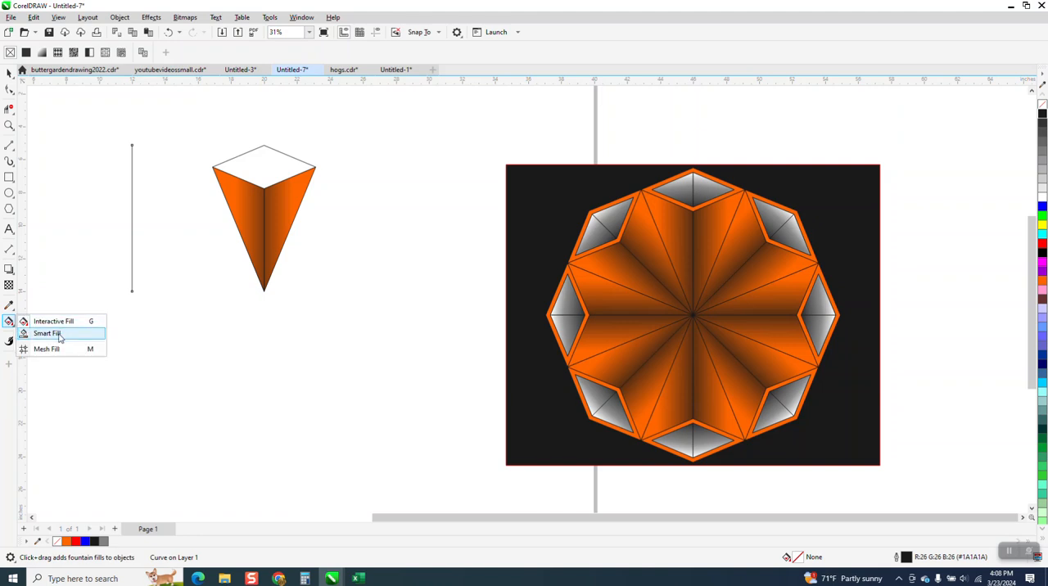
left_click(45, 334)
left_click(264, 177)
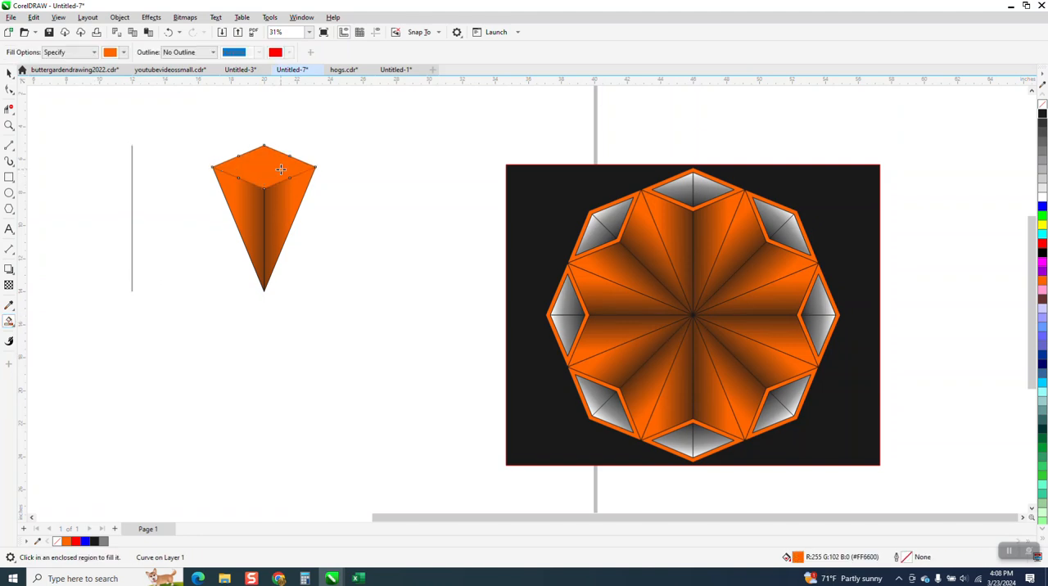
key("Right")
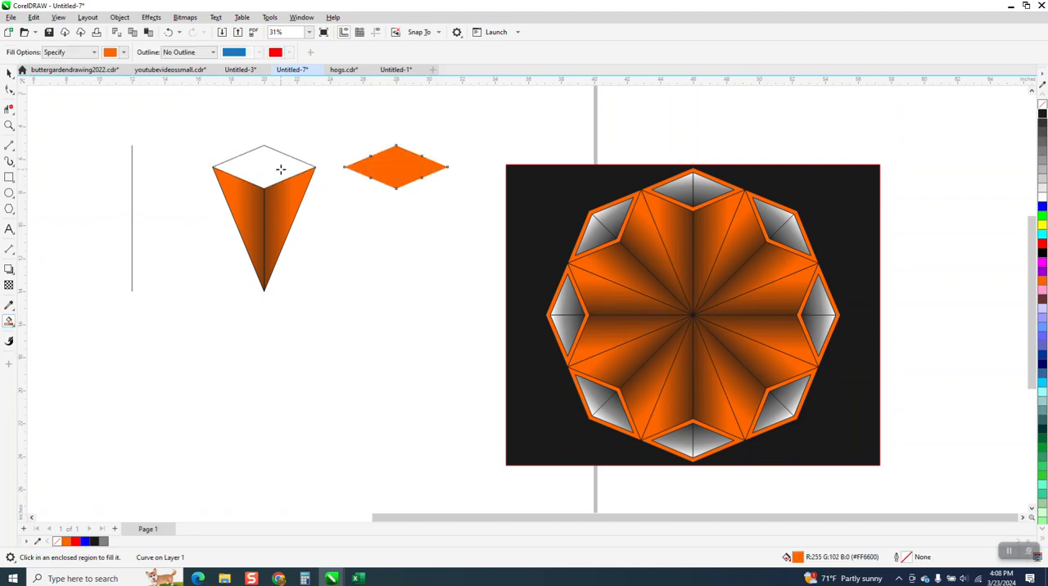
left_click(1042, 105)
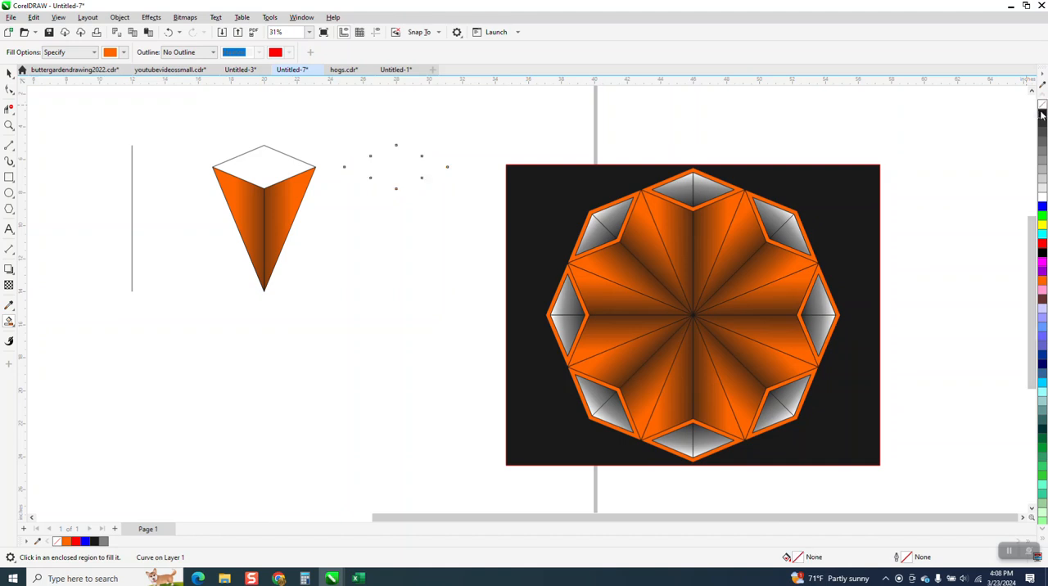
- Try to apply a one-step inside contour with a 0.25 inch offset to the separate diamond
left_click(151, 17)
left_click(165, 267)
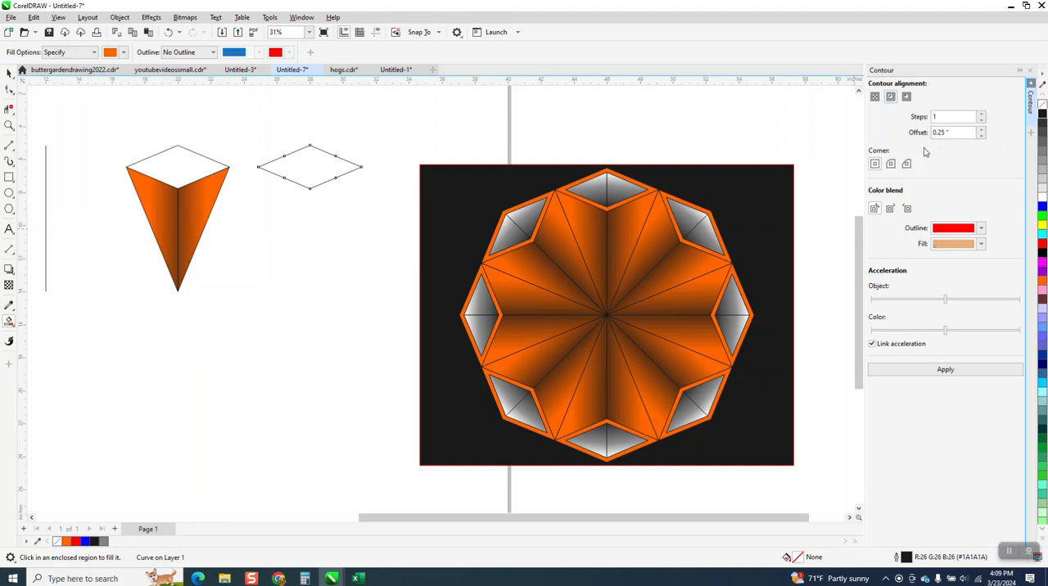
left_click(953, 373)
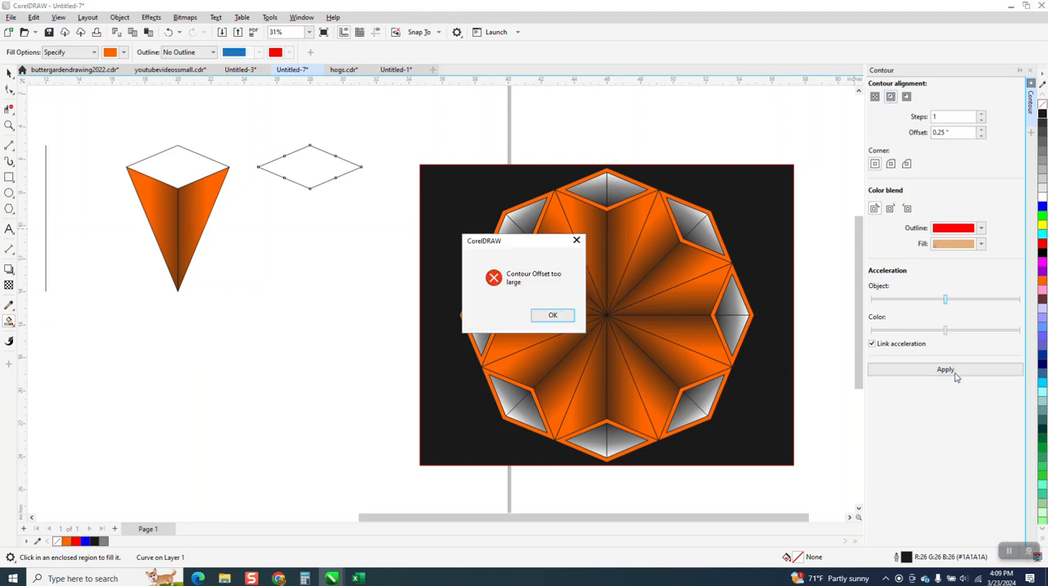
left_click(553, 316)
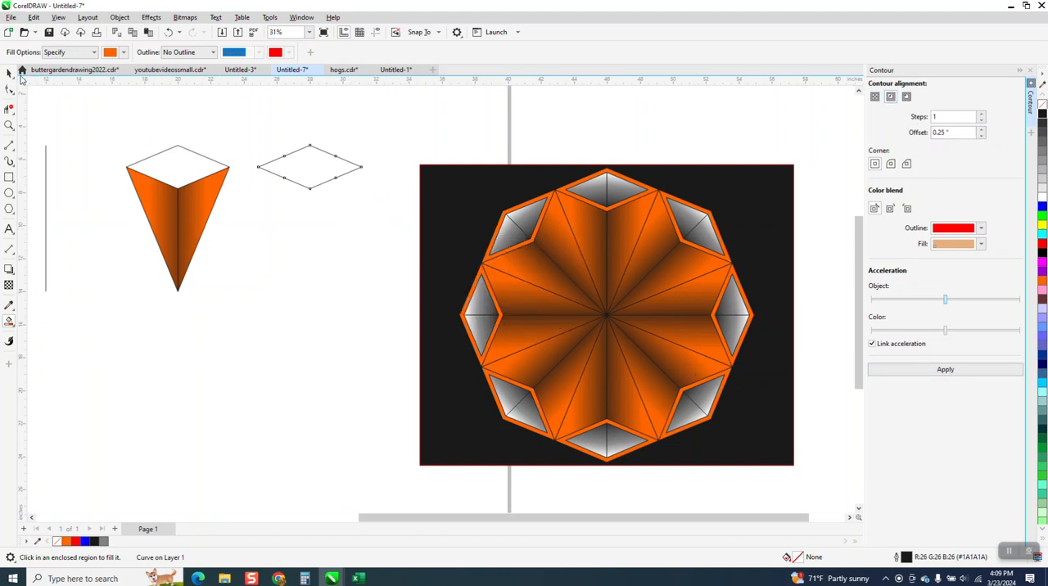
left_click(9, 72)
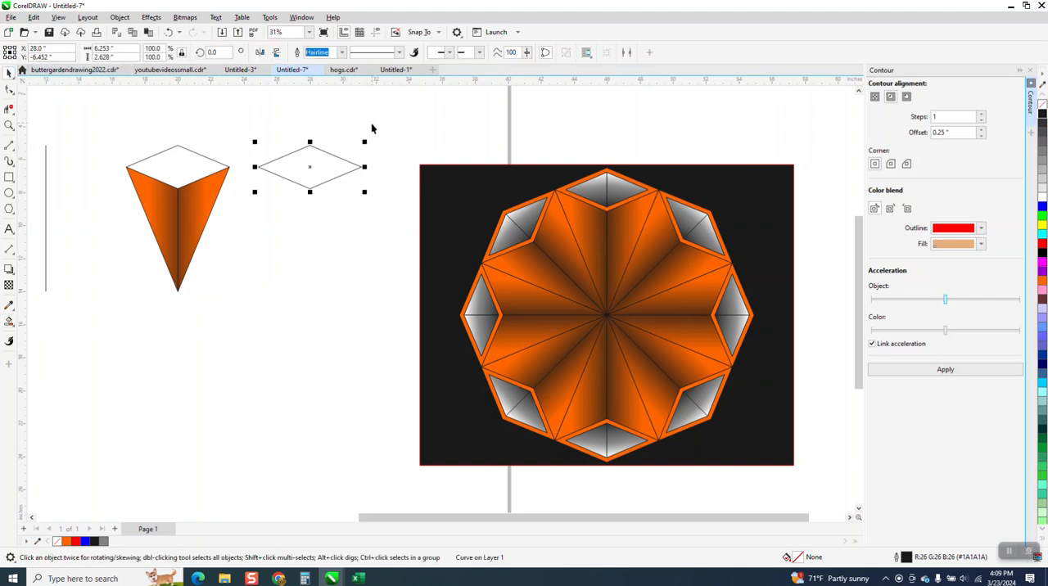
left_click(945, 370)
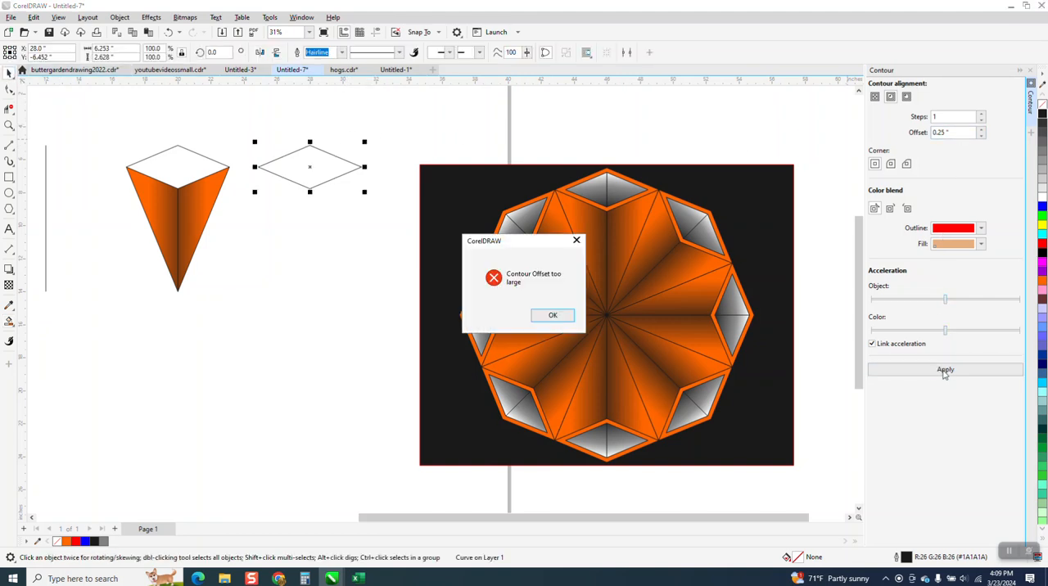
left_click(561, 319)
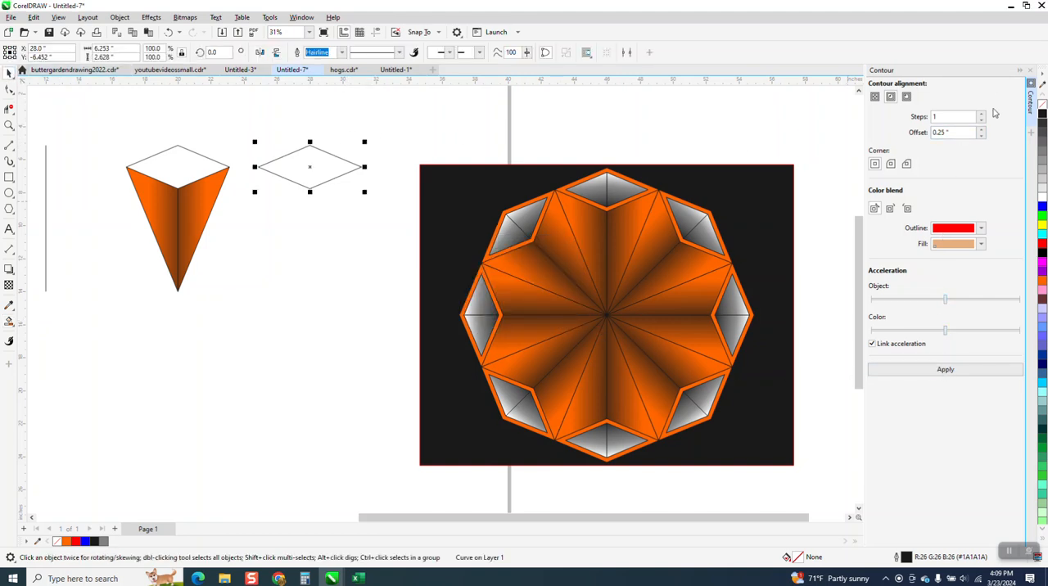
left_click(891, 96)
left_click(953, 369)
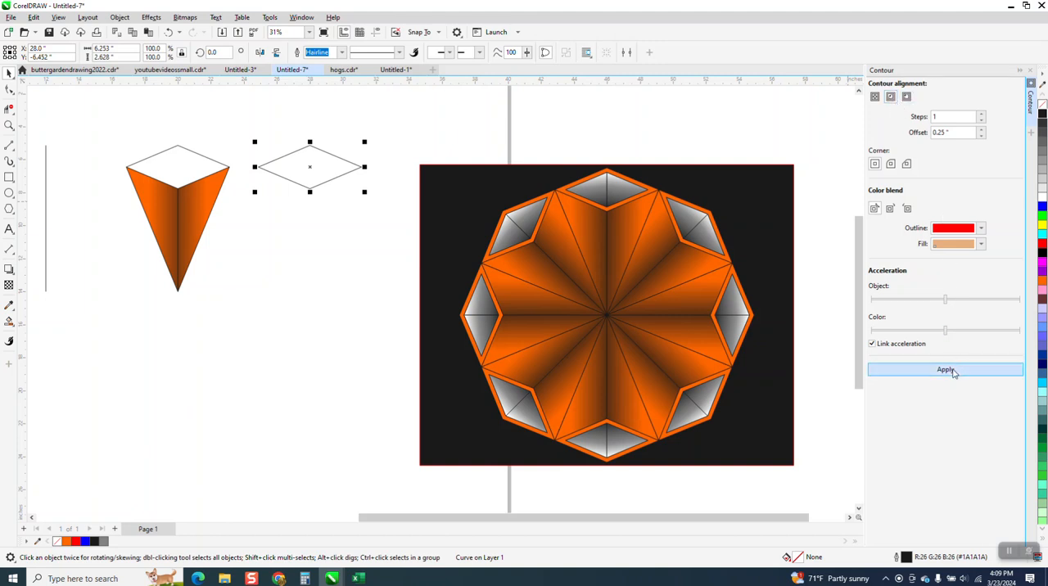
left_click(573, 316)
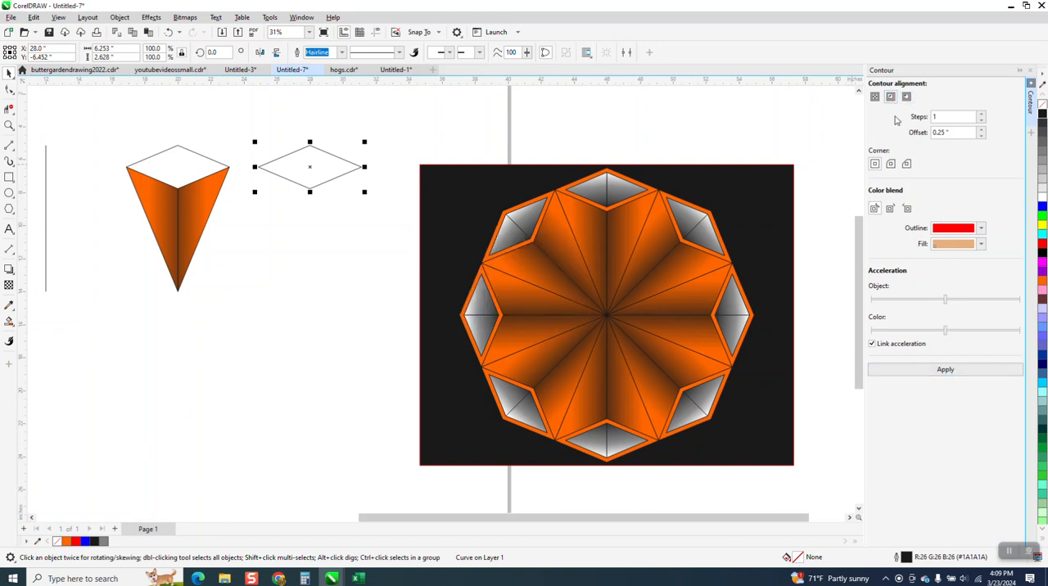
- Try an inside contour with a 0.1 inch offset on the separate diamond and undo it
double_click(942, 132)
key("BackSpace")
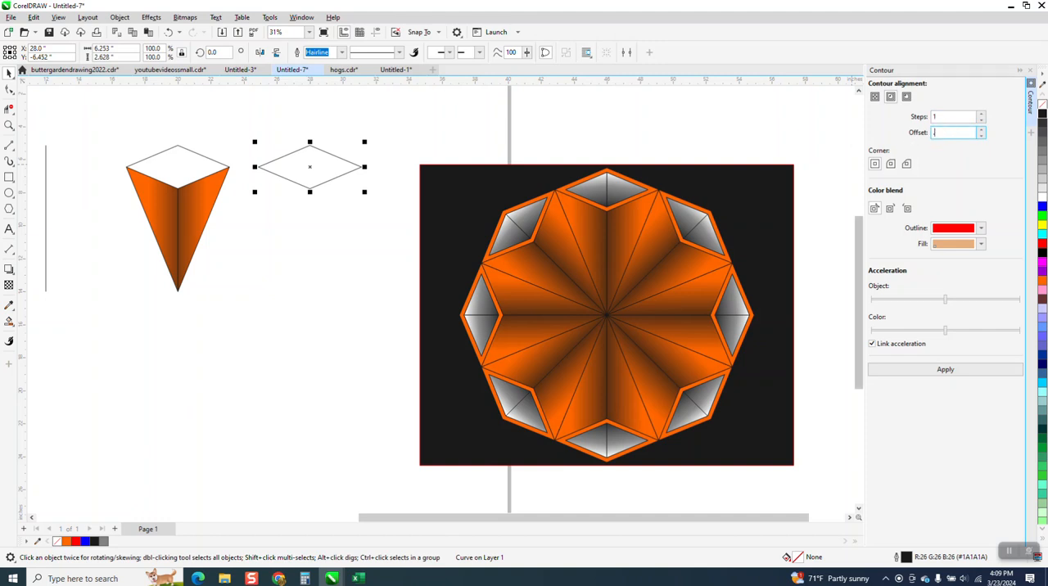
type(".1")
left_click(950, 370)
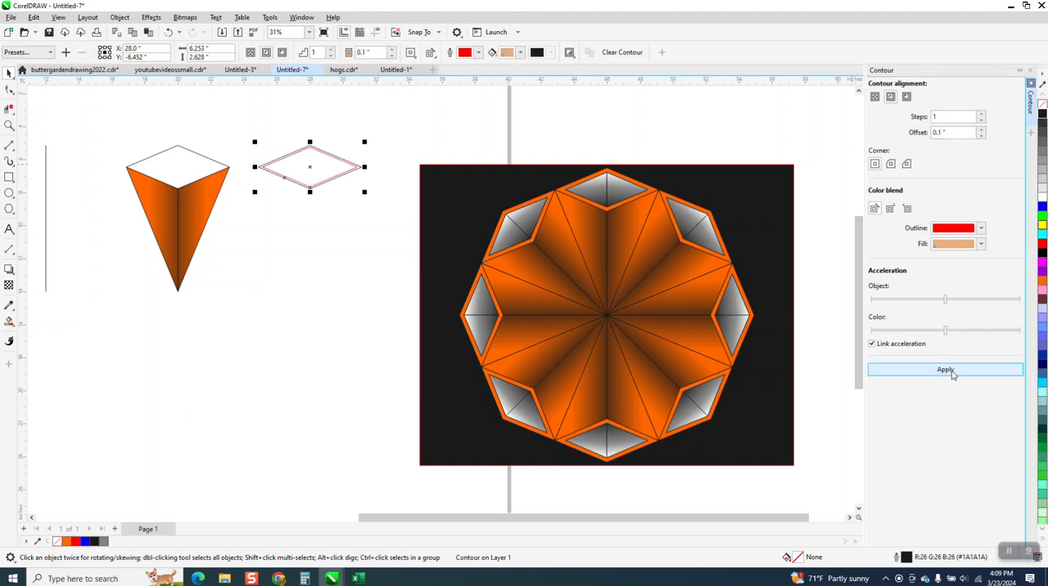
left_click(167, 32)
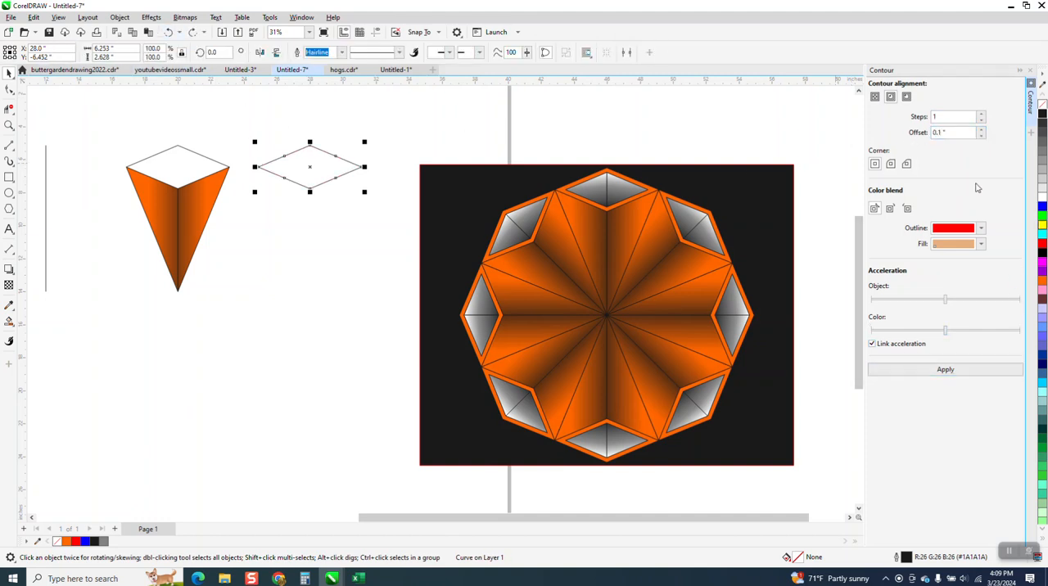
- Try to apply the inside contour to the separate diamond with a 0.2 inch offset
double_click(958, 132)
key("BackSpace")
left_click(941, 370)
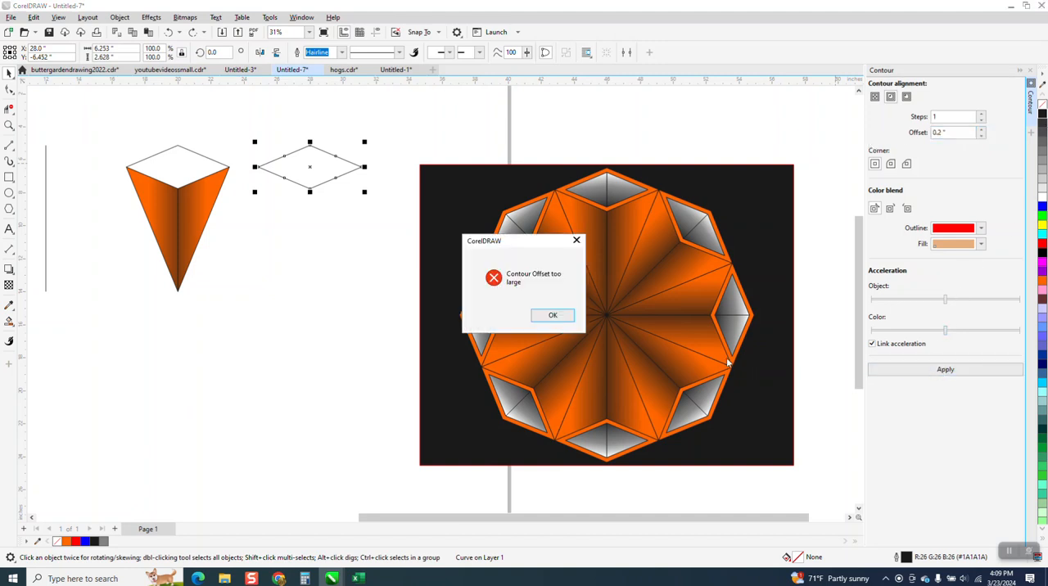
left_click(554, 316)
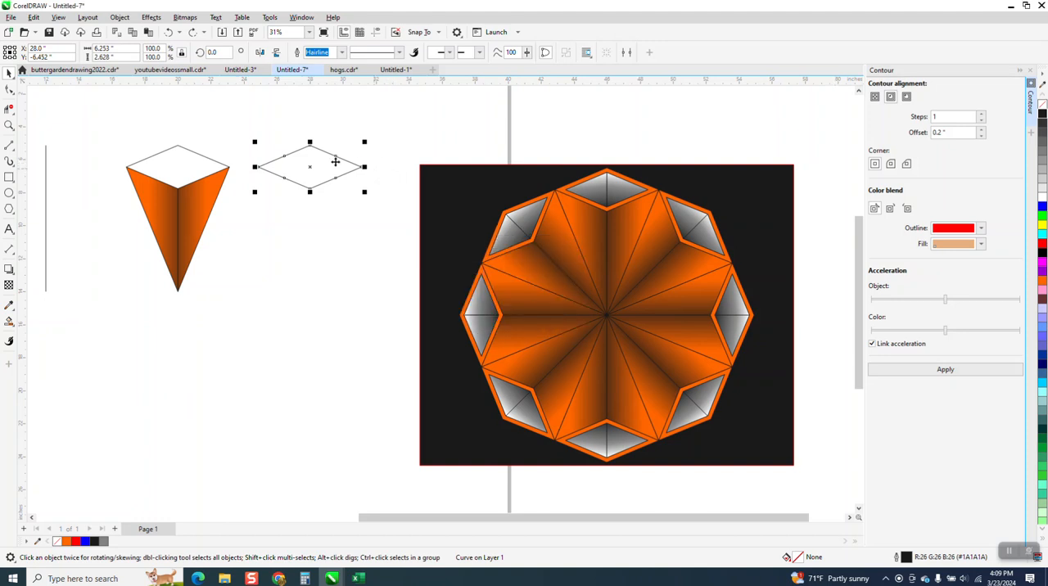
- Duplicate the separate diamond outline, placing the copy 8 inches directly below it
key("ctrl+d")
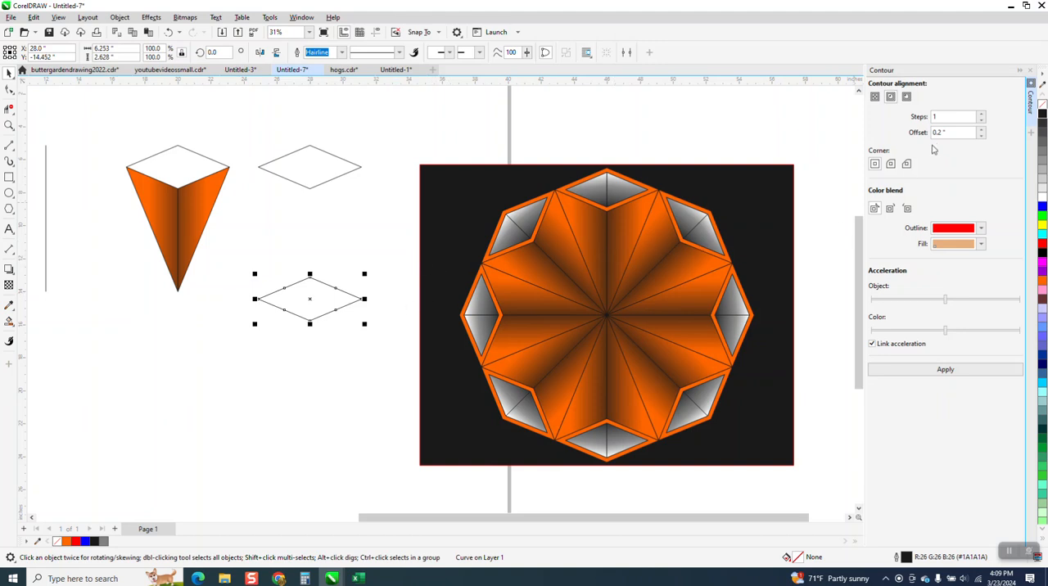
- Apply a one-step inside contour with a 0.2 inch offset to the lower diamond copy and break the contour apart
left_click(951, 376)
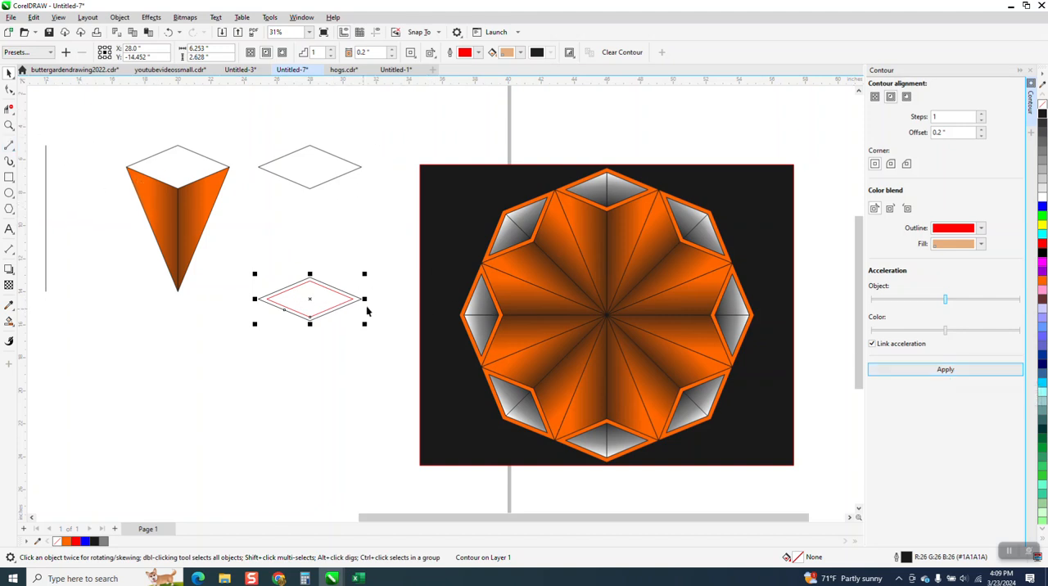
left_click_drag(233, 243, 407, 358)
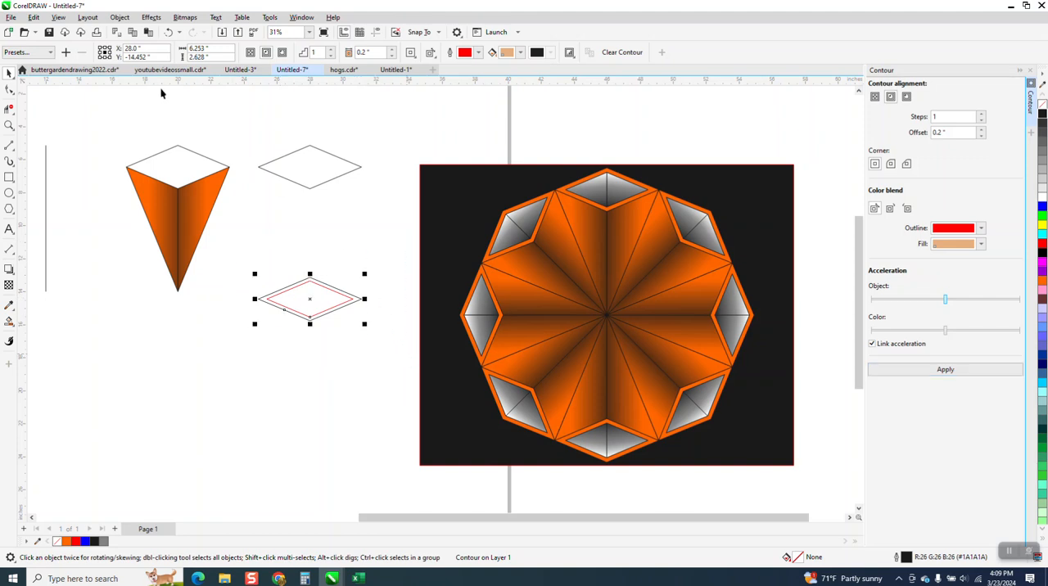
left_click(120, 17)
left_click(168, 271)
left_click(267, 295)
- Move the lower diamond and its inner contour together 8 inches up and 8 inches left onto the top of the wedge
left_click_drag(246, 251, 372, 344)
key("Up")
key("Left")
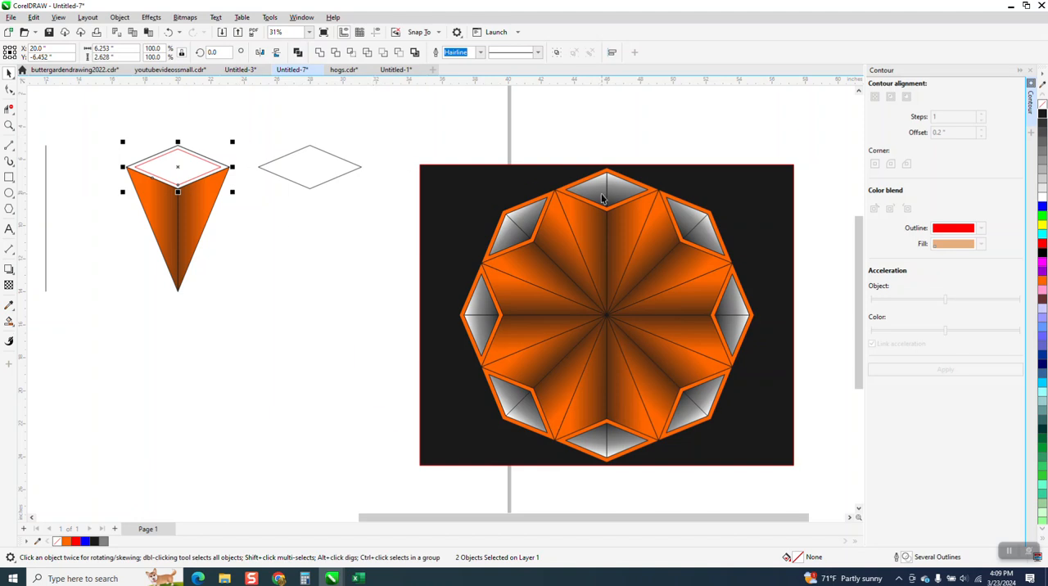
- Smart-fill the band between the wedge's outer and inner diamonds with orange and no outline
left_click(9, 126)
left_click_drag(121, 130, 352, 253)
left_click(14, 328)
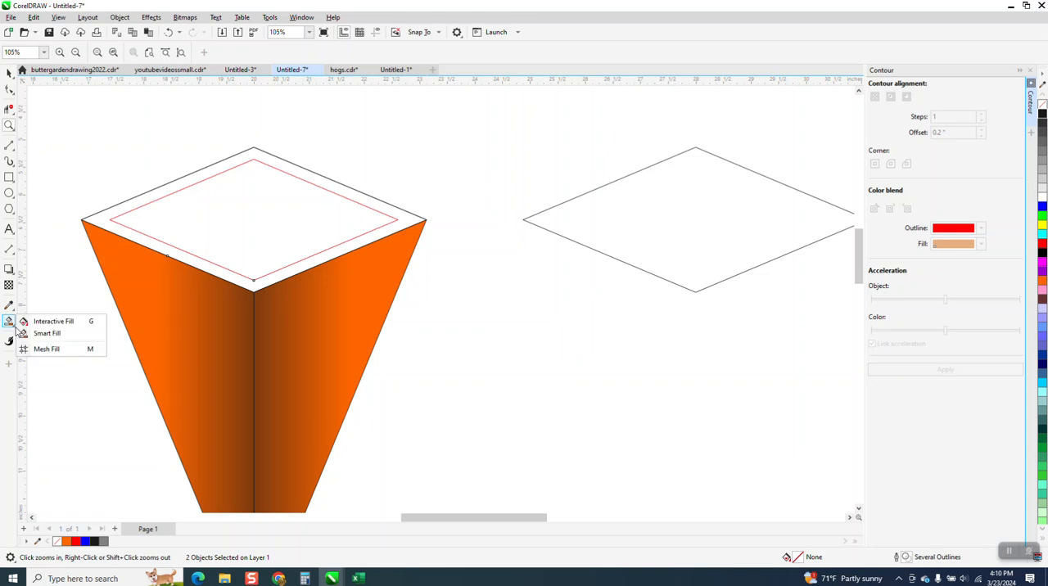
left_click(49, 335)
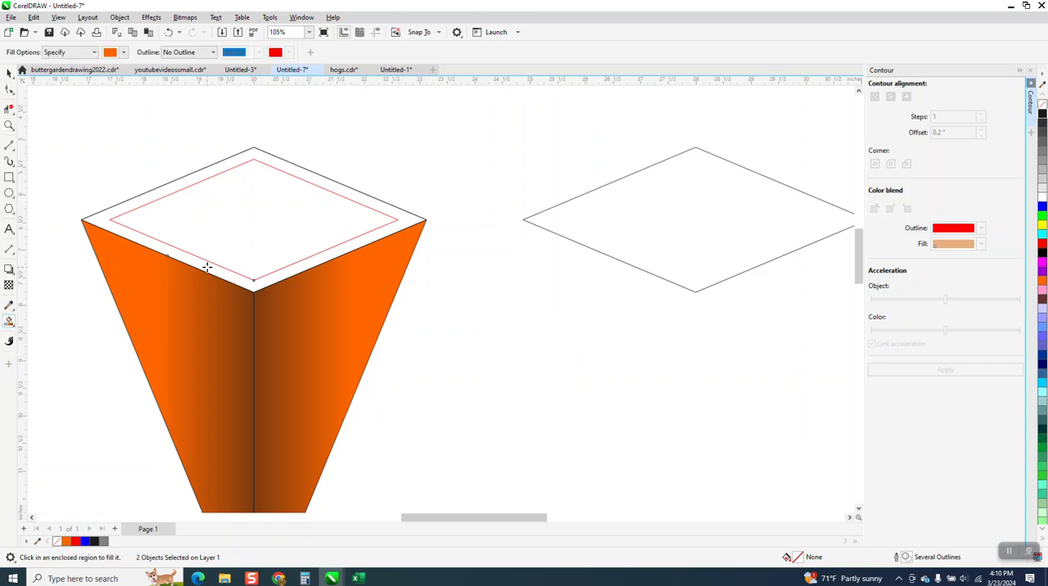
left_click(207, 267)
scroll(324, 286, "down", 3)
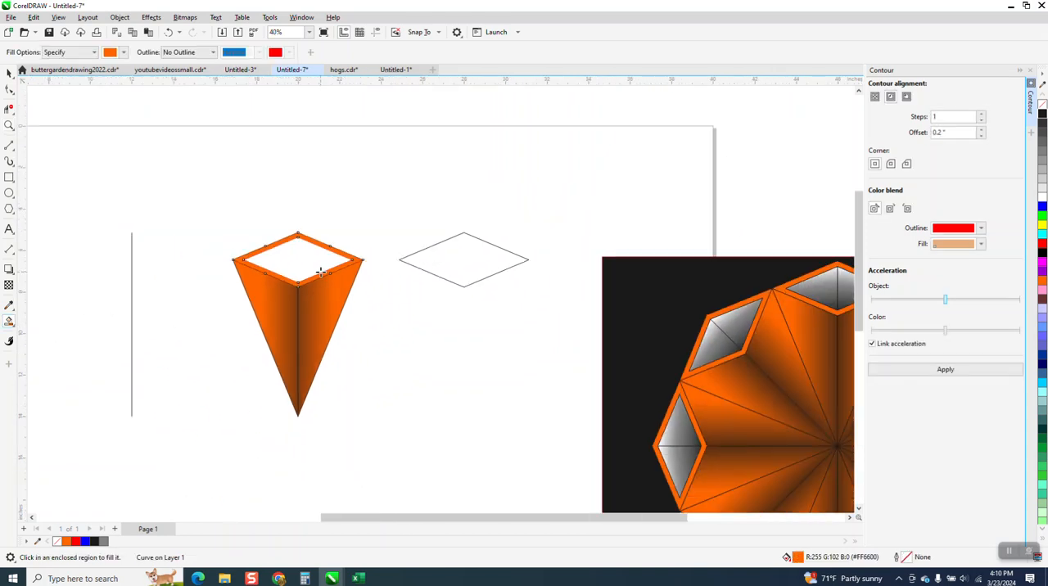
- Center the separate vertical line horizontally on the wedge and delete the spare diamond outline
left_click(10, 74)
left_click(132, 272)
key("c")
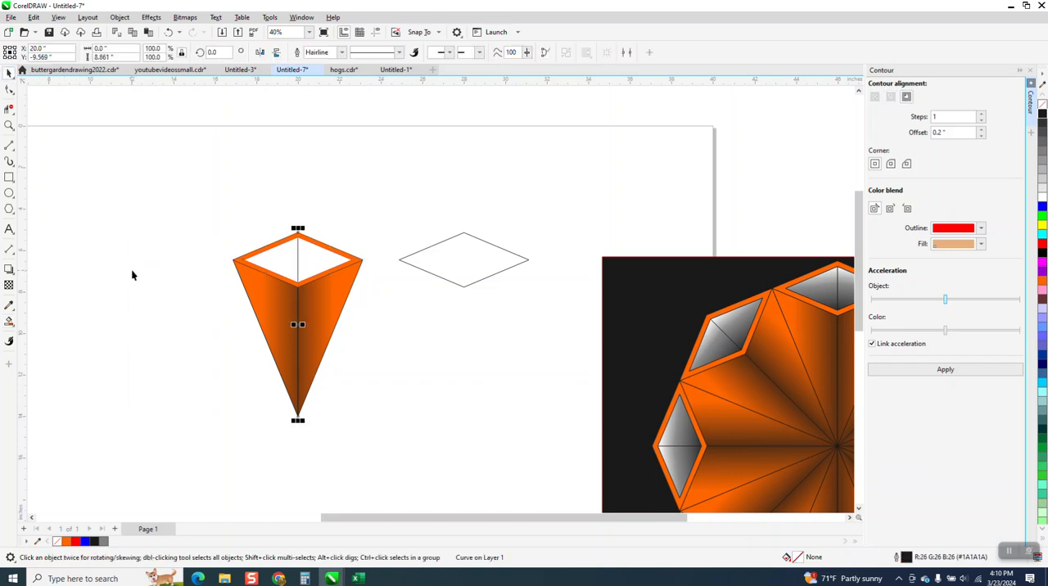
left_click_drag(388, 229, 551, 296)
key("Delete")
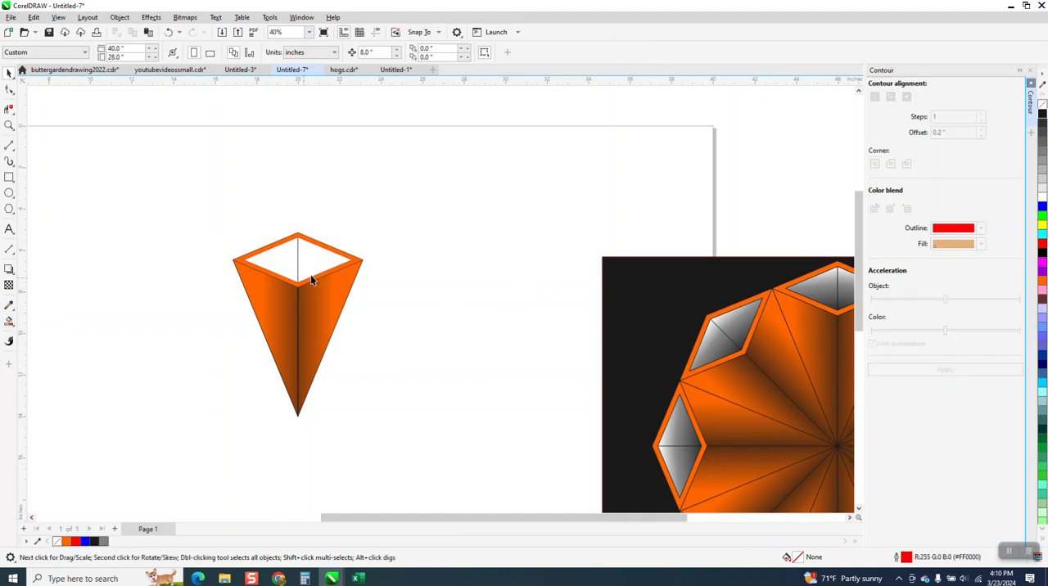
- Smart-fill the right half of the wedge's inner diamond with white and no outline
left_click(316, 254)
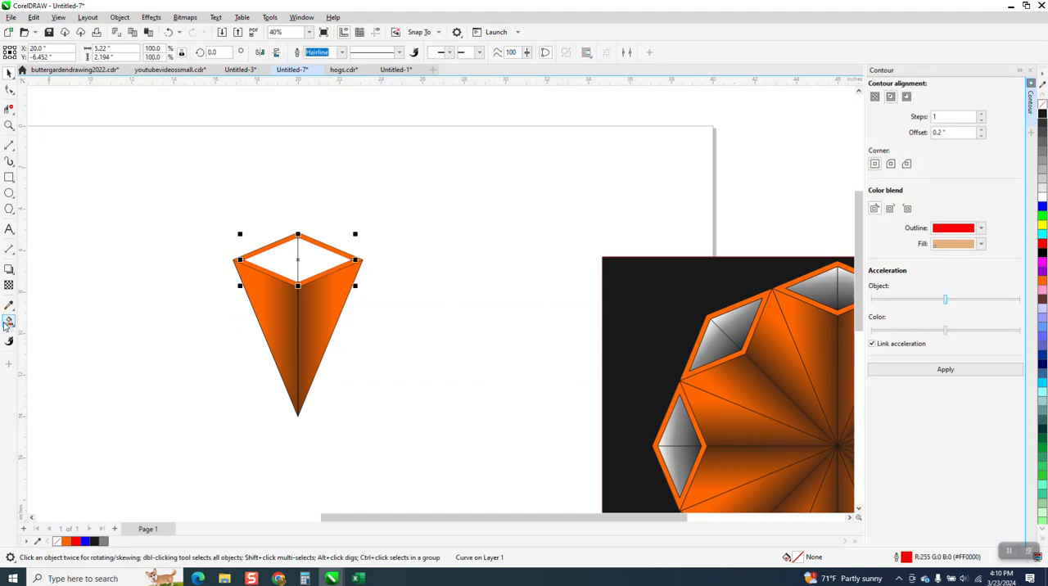
left_click(9, 321)
left_click(48, 334)
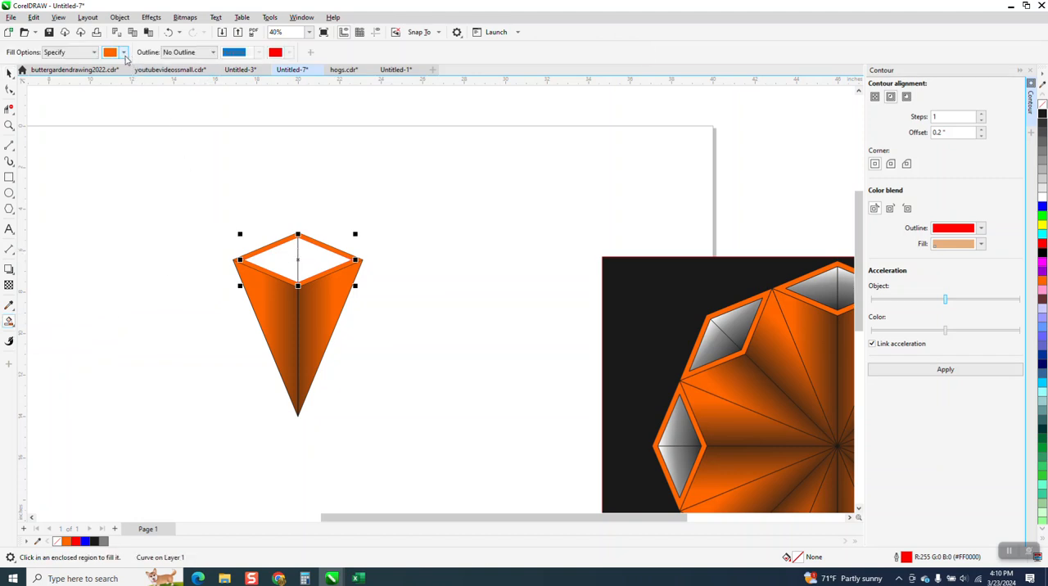
left_click(123, 51)
left_click(131, 120)
left_click(295, 254)
- Apply a white-to-black fountain fill to the inner diamond's right half, running from above its upper edge down to its lower corner
left_click(16, 331)
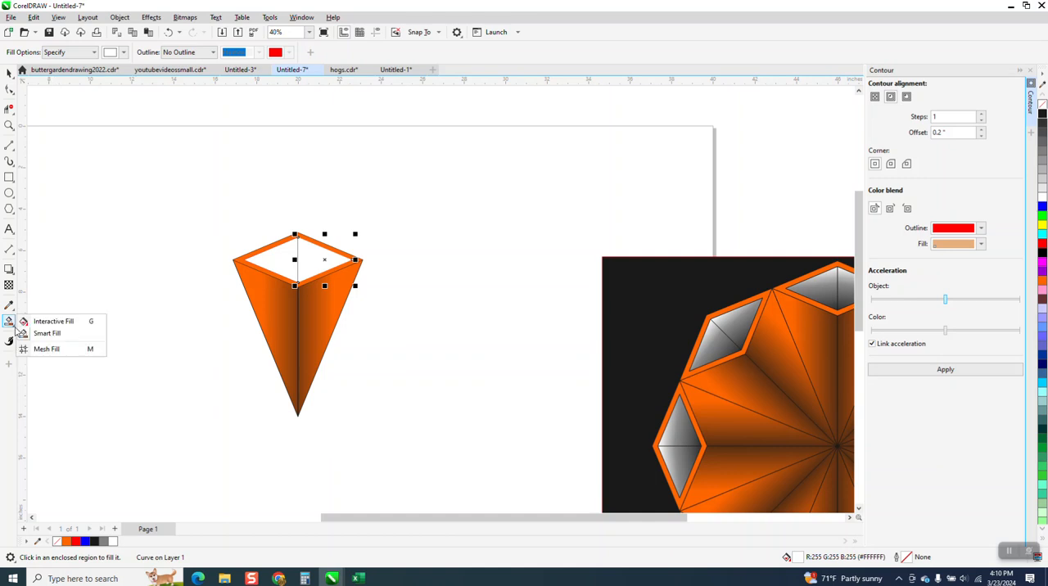
left_click(45, 320)
left_click_drag(330, 254, 290, 304)
left_click_drag(1041, 119, 290, 306)
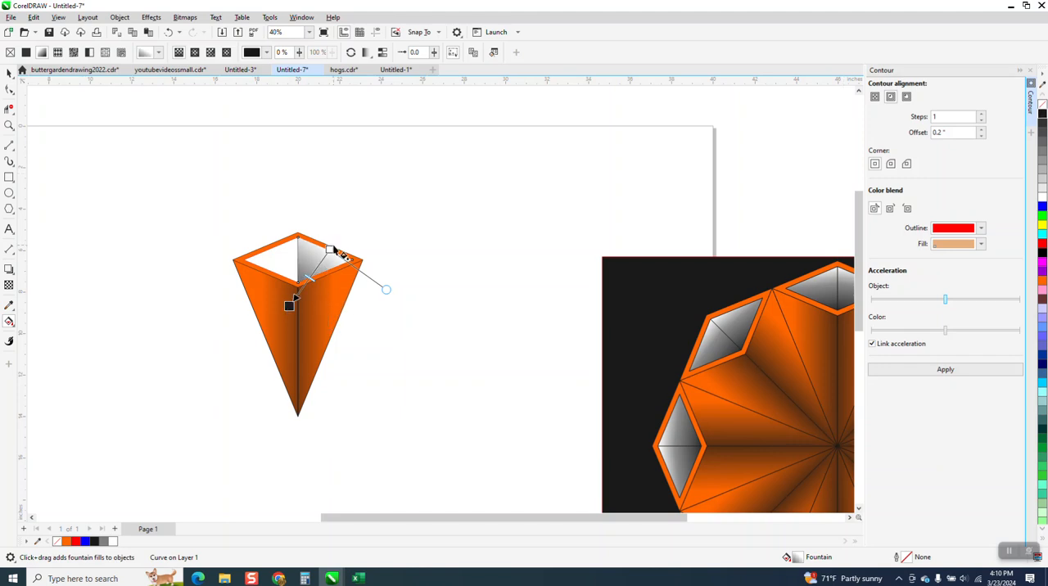
left_click_drag(329, 249, 336, 234)
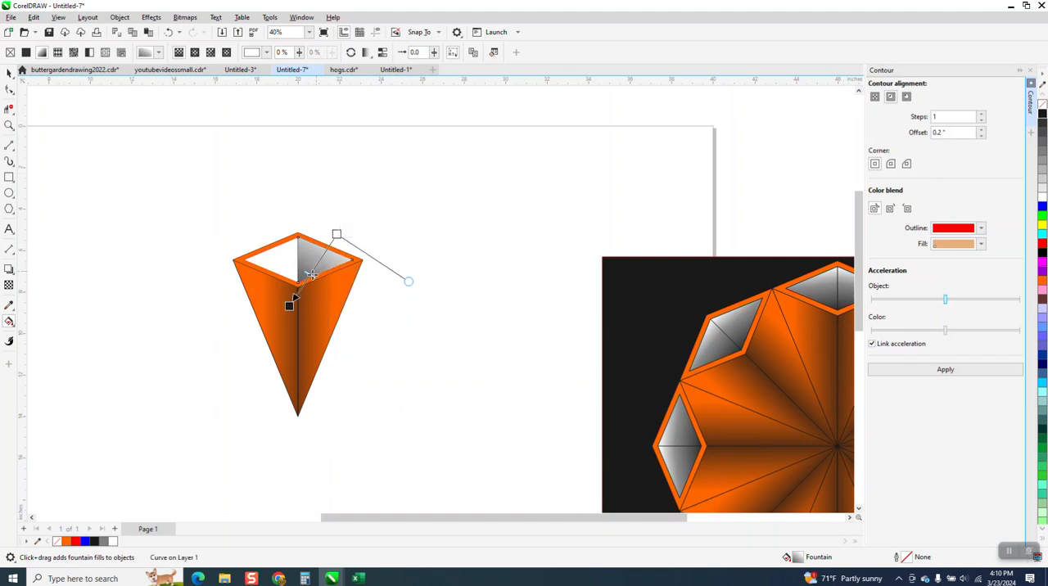
left_click_drag(335, 234, 328, 227)
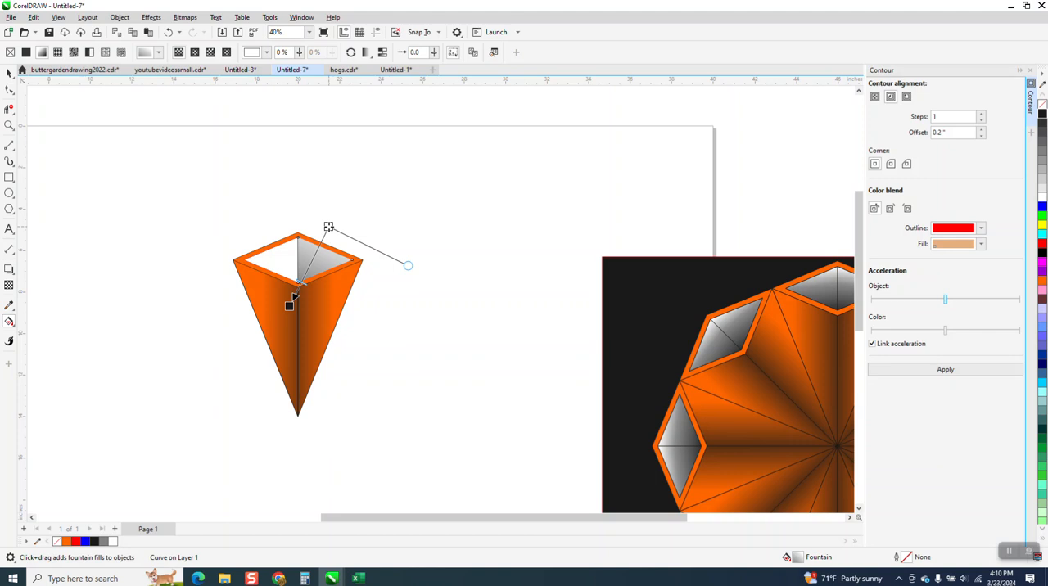
left_click_drag(291, 312, 298, 292)
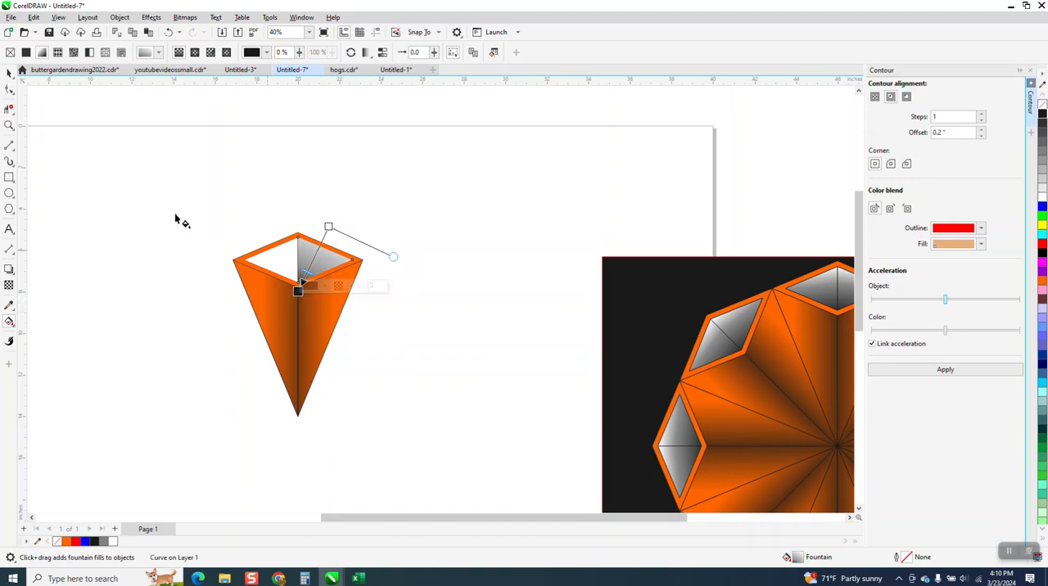
- Mirror a copy of the gradient-filled right half onto the left half of the inner diamond
left_click(9, 73)
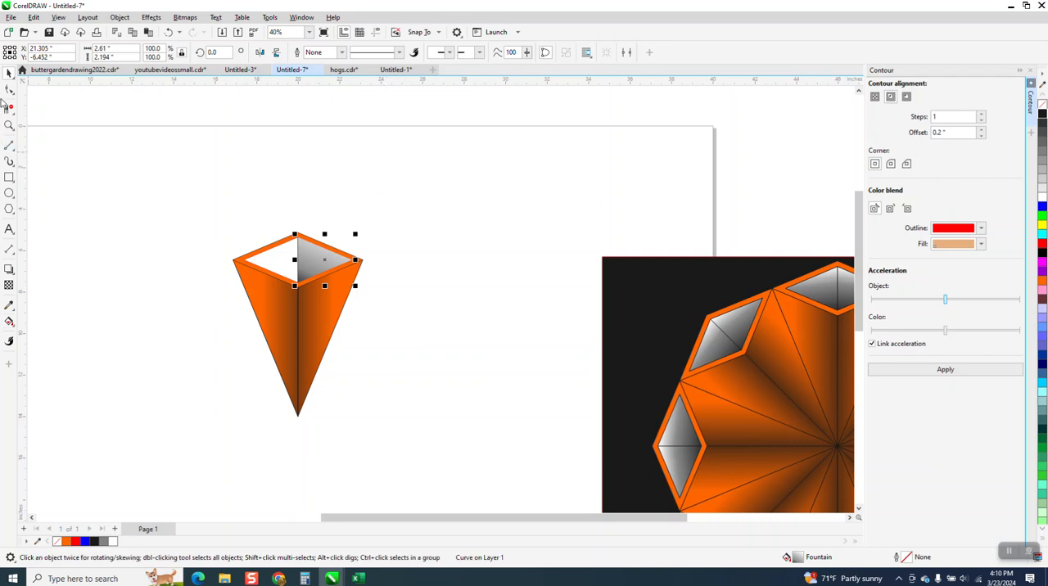
left_click(321, 173)
left_click(328, 261)
left_click_drag(357, 260, 239, 260)
left_click(314, 197)
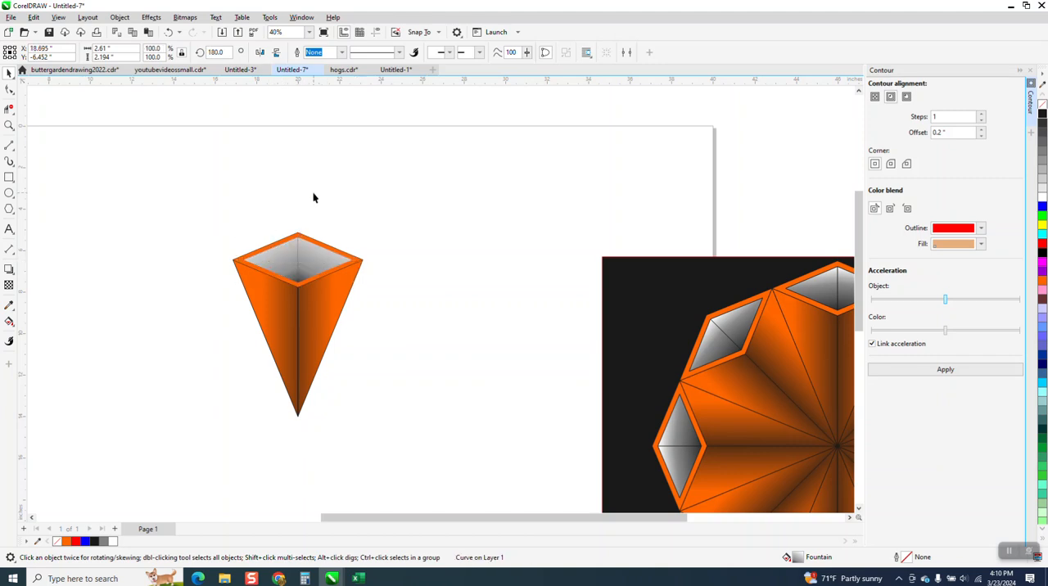
- Bring the wedge's vertical center line to the front of the page
left_click(297, 248)
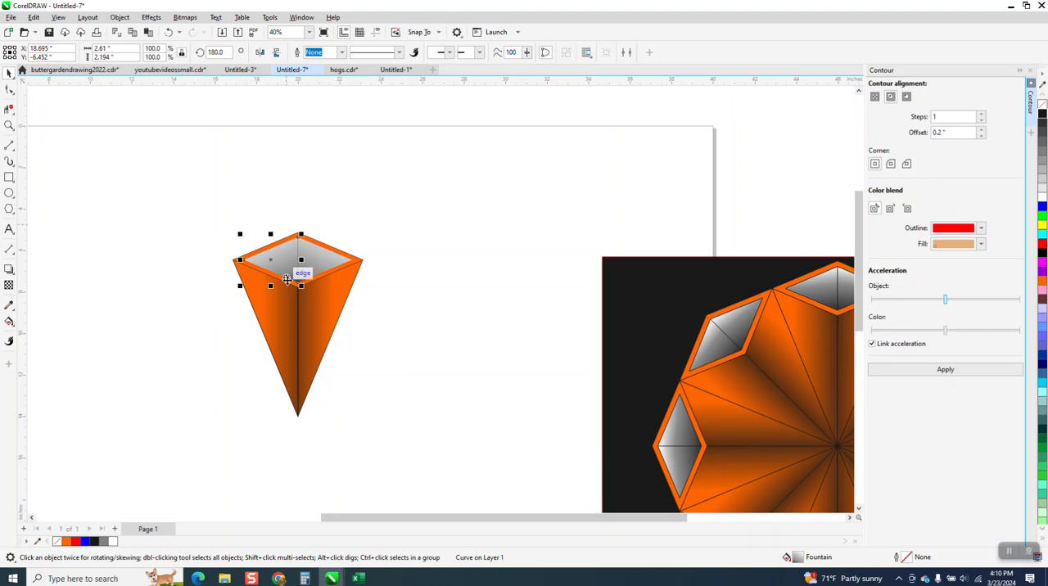
left_click(297, 328)
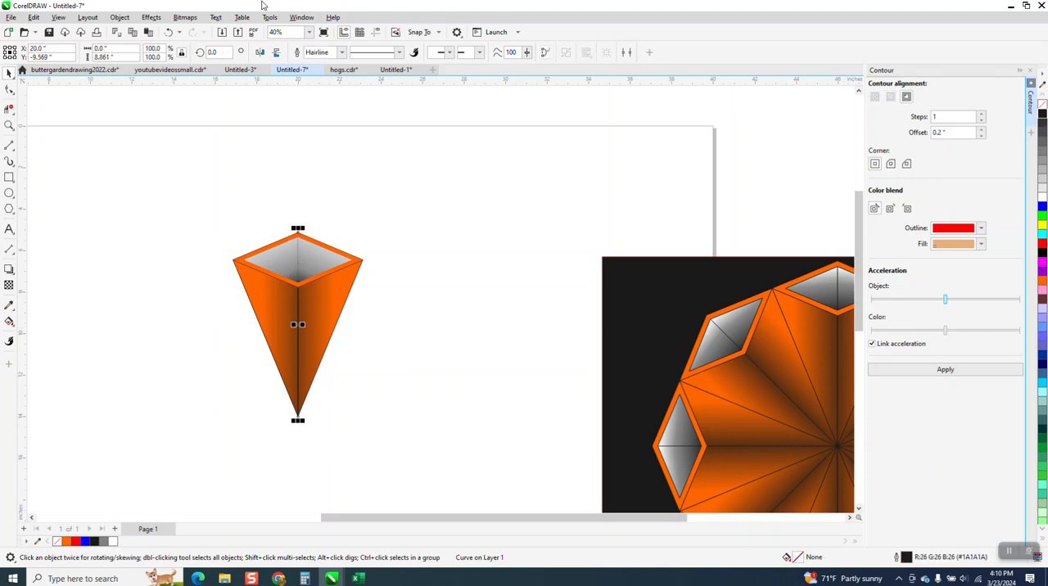
left_click(120, 17)
mouse_move(120, 194)
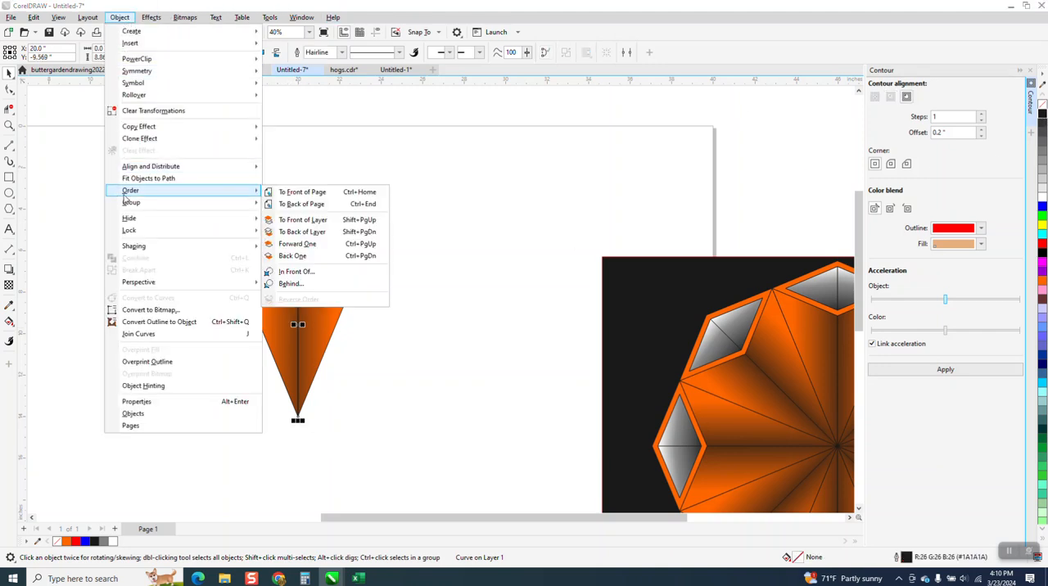
left_click(297, 194)
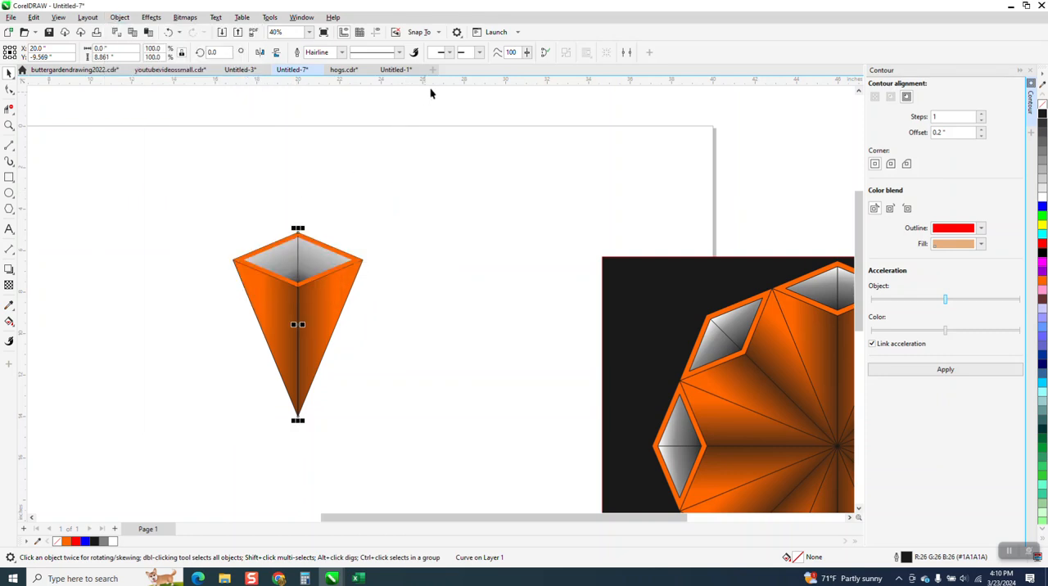
- Set the vertical center line's outline width to 0.5 mm
left_click(342, 54)
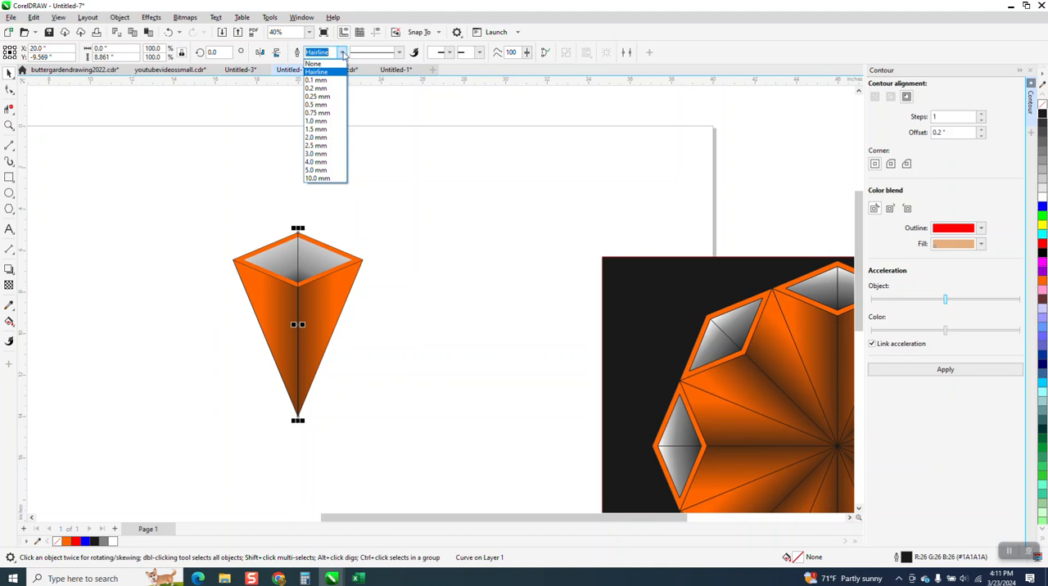
left_click(324, 105)
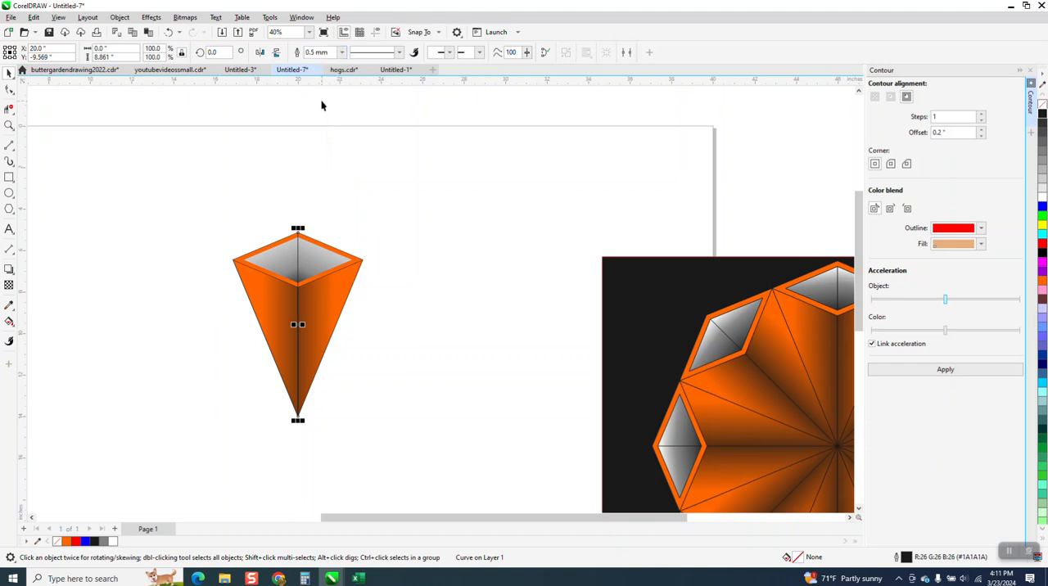
left_click(306, 172)
- Group all the parts of the finished wedge
scroll(288, 172, "down", 1)
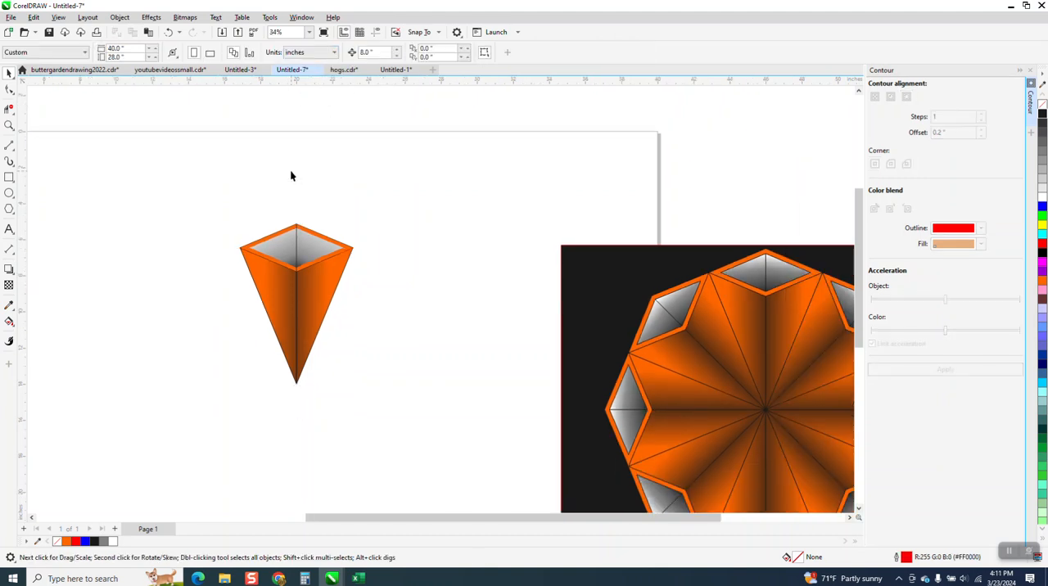
scroll(290, 174, "down", 1)
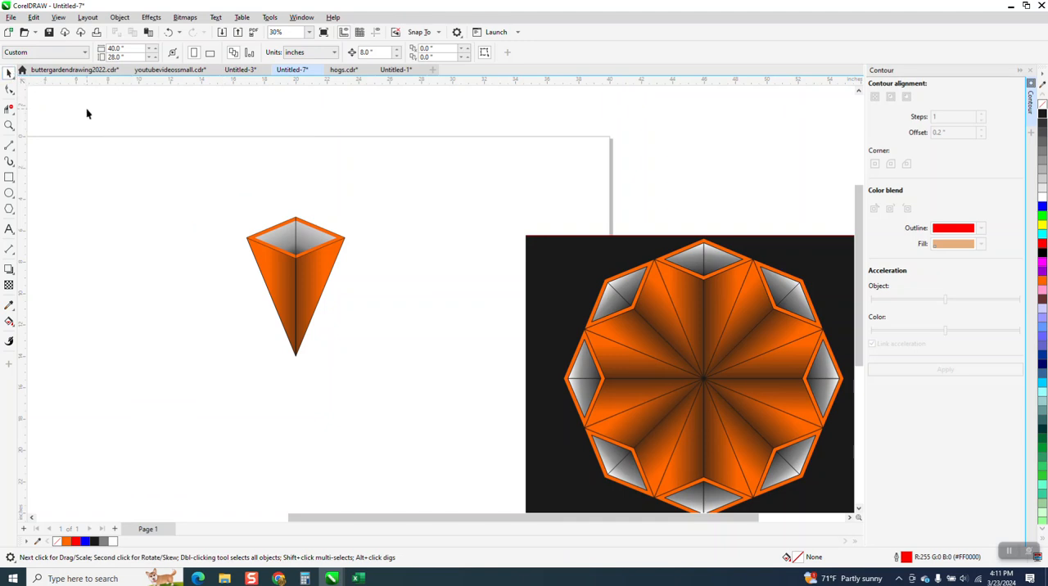
left_click_drag(466, 377, 419, 370)
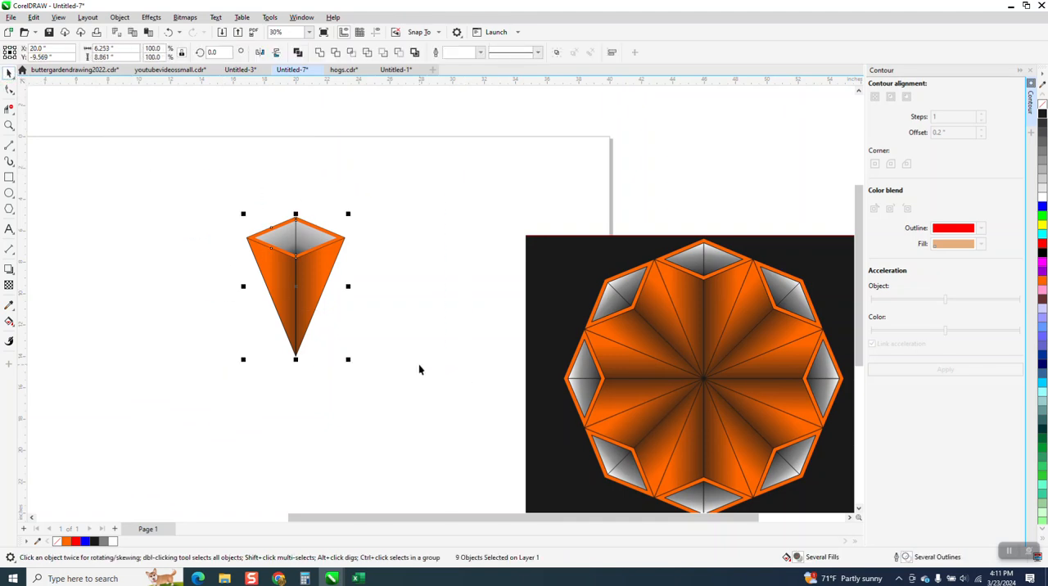
key("ctrl+g")
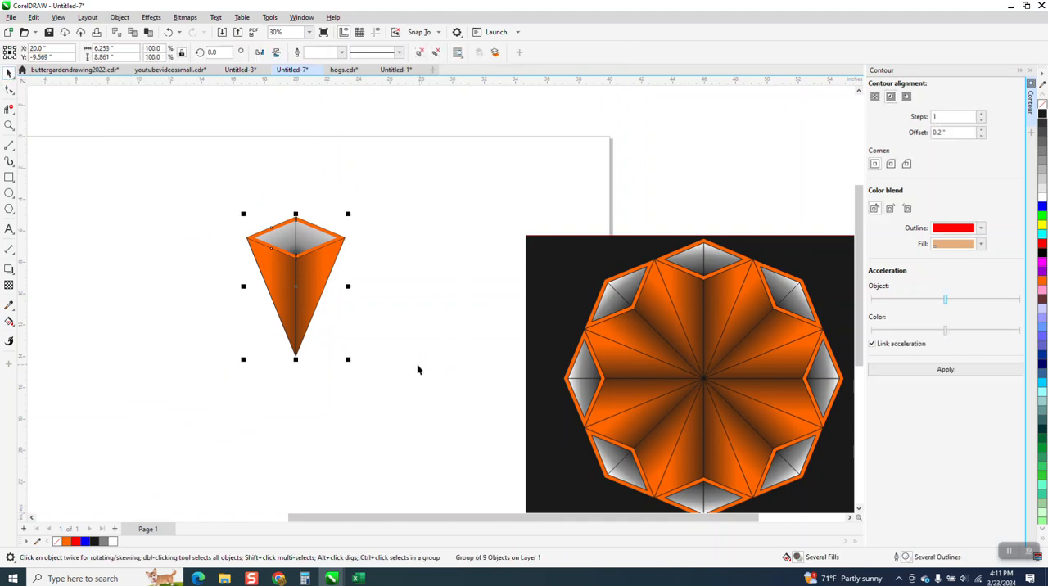
- Set the grouped wedge's rotation center at its bottom tip and create a copy rotated by 45 degrees
left_click(307, 288)
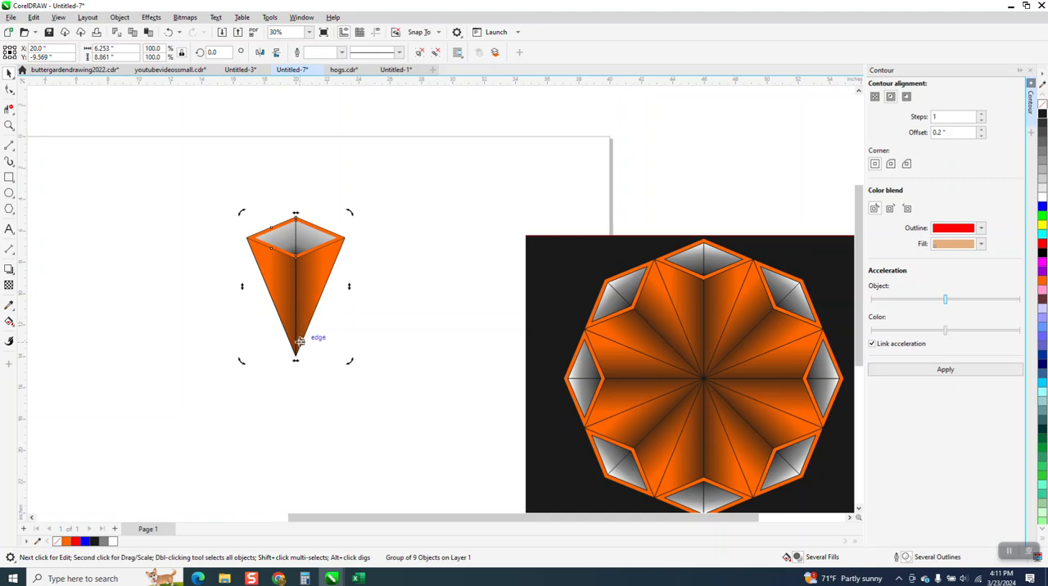
left_click_drag(296, 354, 295, 356)
type("45")
key("Return")
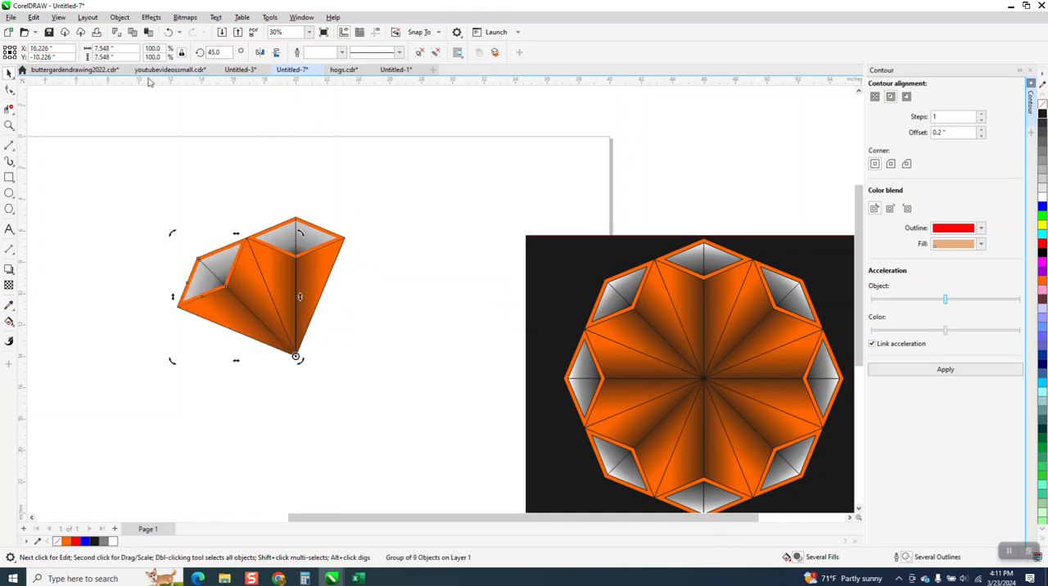
- Repeat the 45-degree rotated duplication until eight wedges complete the full circle
key("ctrl+d")
key("ctrl+d")
key("ctrl+d")
key("ctrl+d")
key("ctrl+d")
key("ctrl+d")
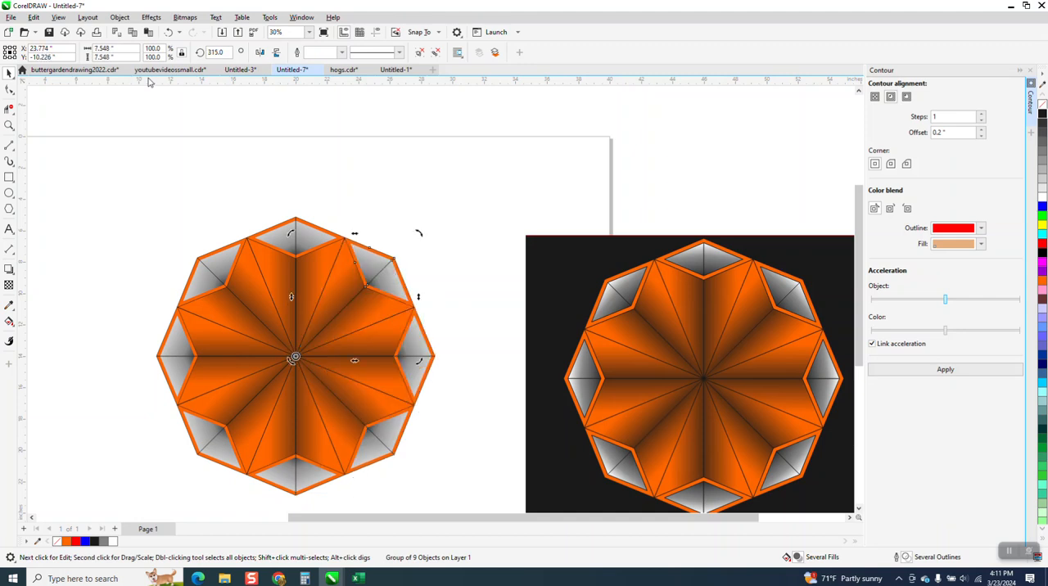
- Move the dark background rectangle from the reference design to behind the newly built radial design
left_click_drag(541, 254, 159, 220)
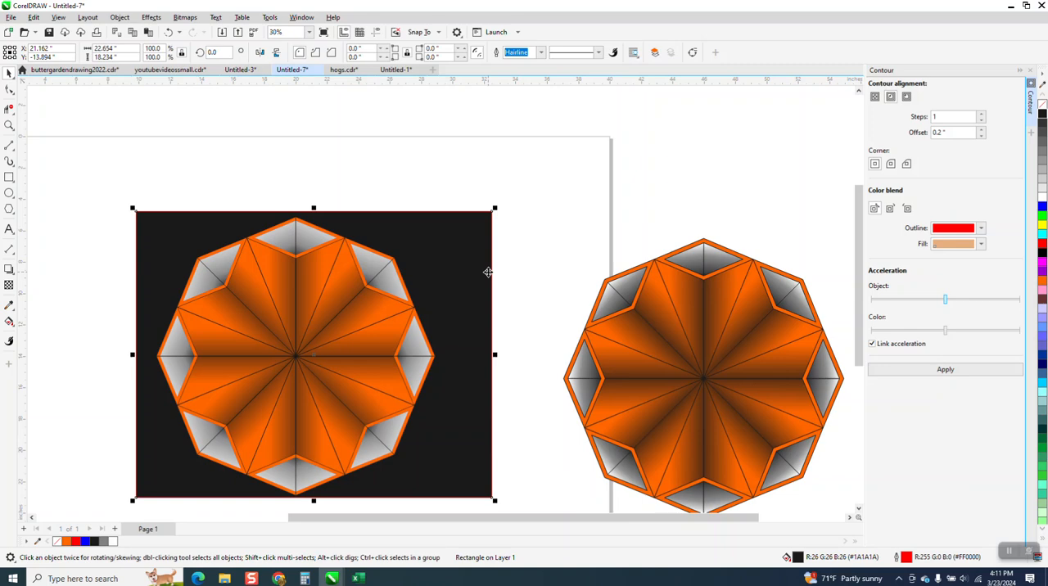
scroll(488, 272, "down", 1)
left_click(10, 126)
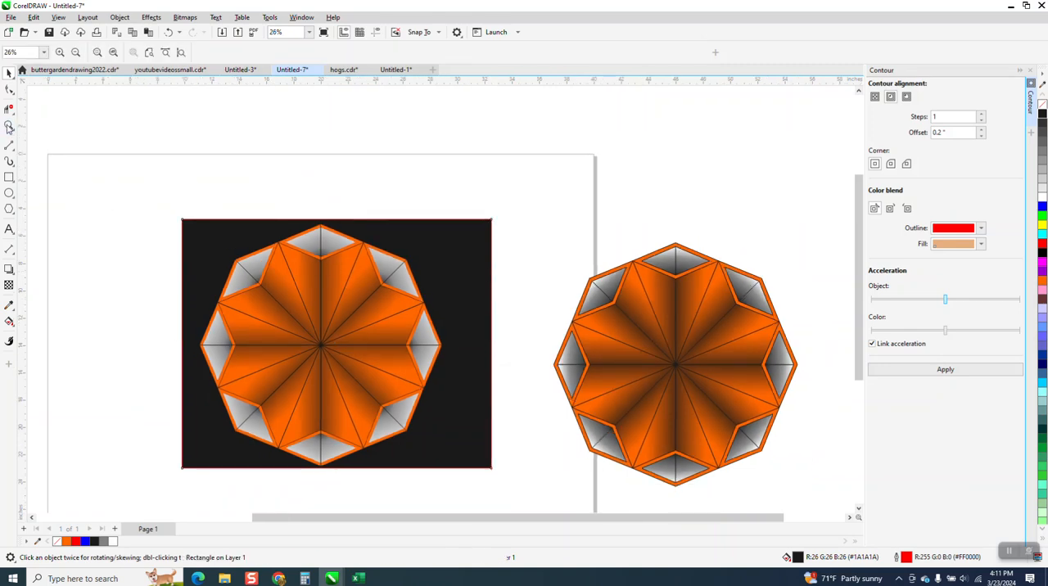
left_click_drag(176, 212, 537, 459)
scroll(460, 409, "down", 1)
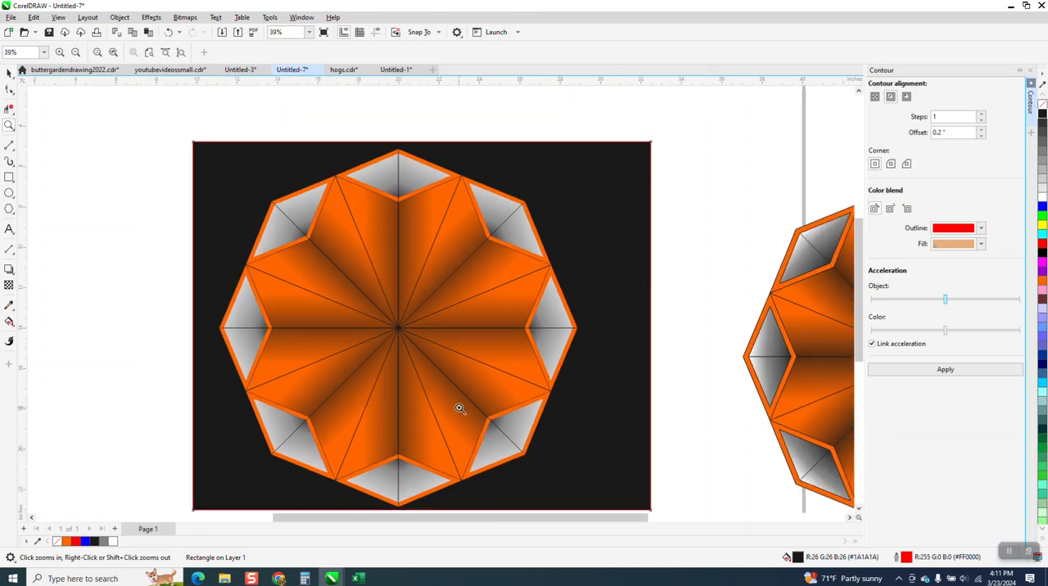